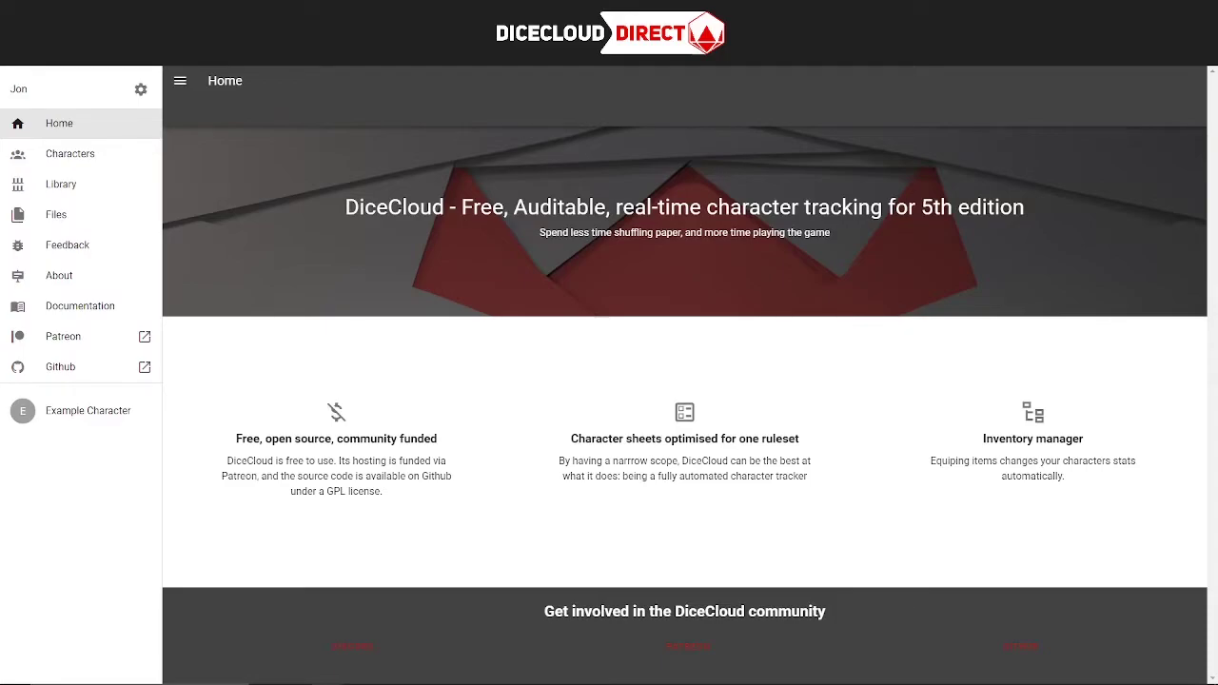
# Step: Review the account settings, including storage, preferences and linked accounts, then open the character list
pyautogui.click(145, 94)
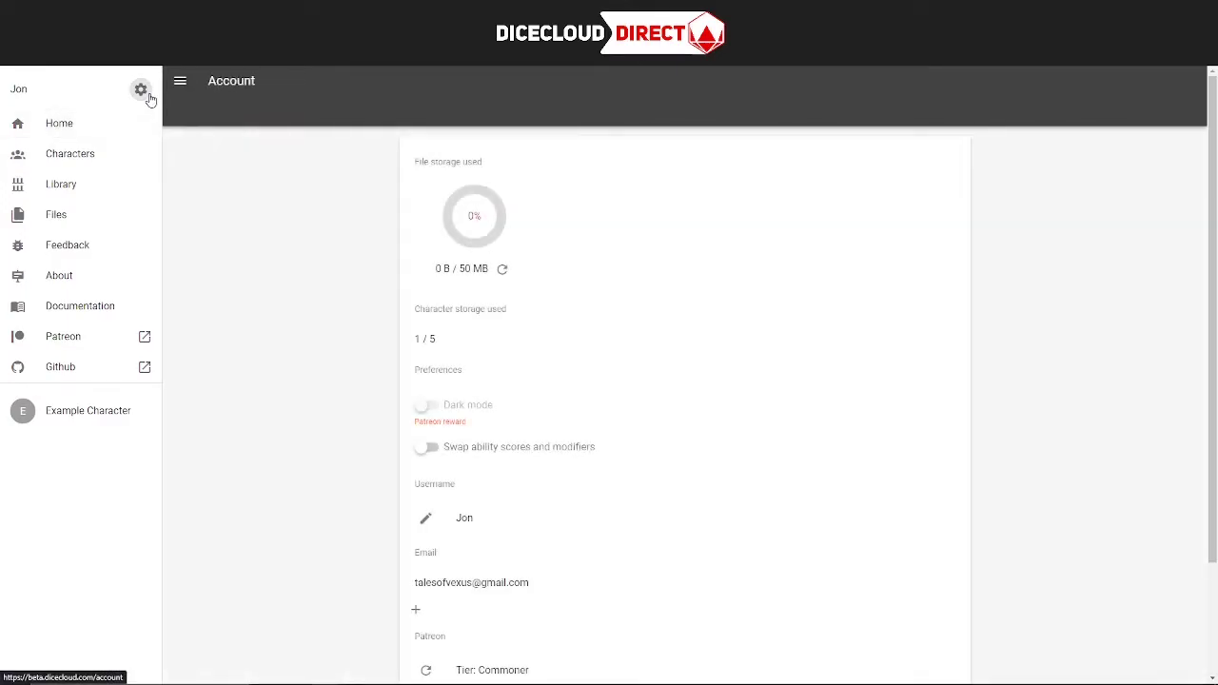
pyautogui.scroll(-3, 314, 282)
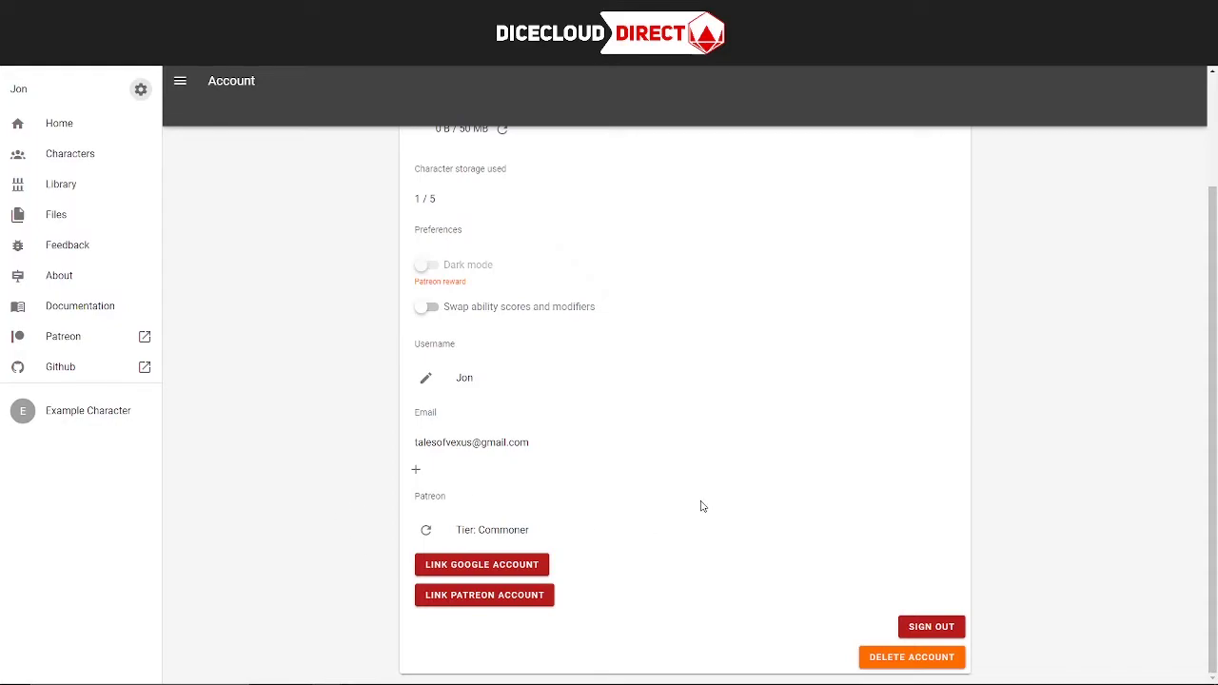
pyautogui.scroll(3, 702, 507)
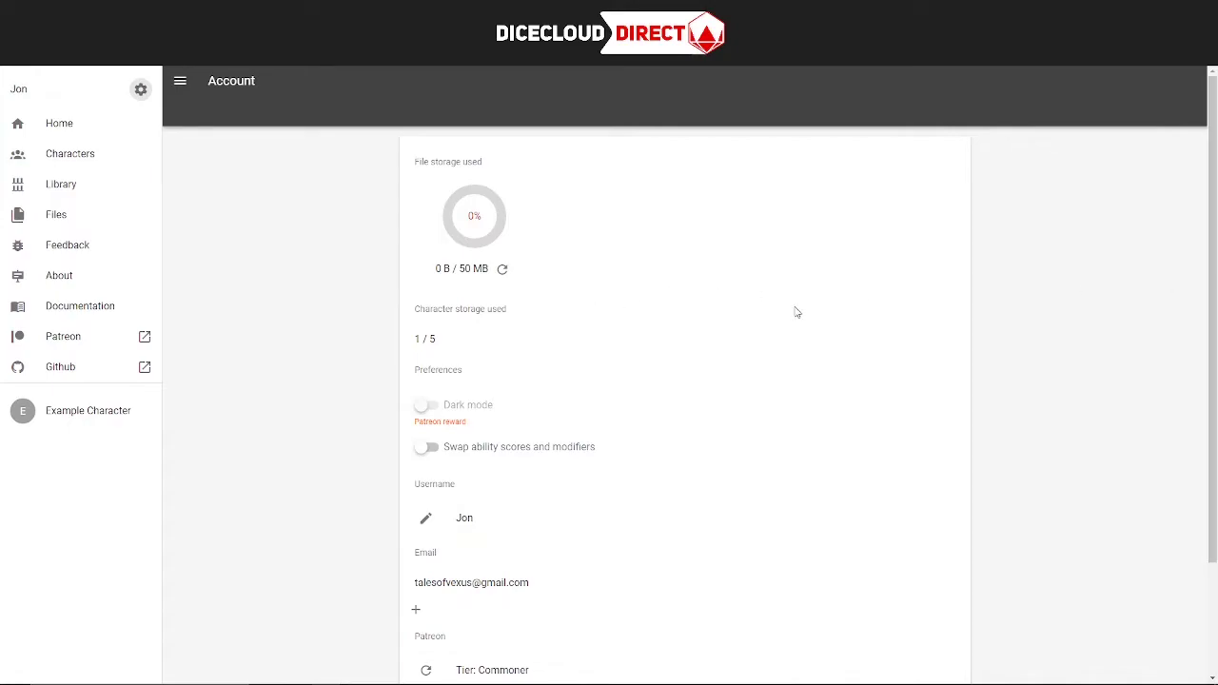
pyautogui.click(56, 164)
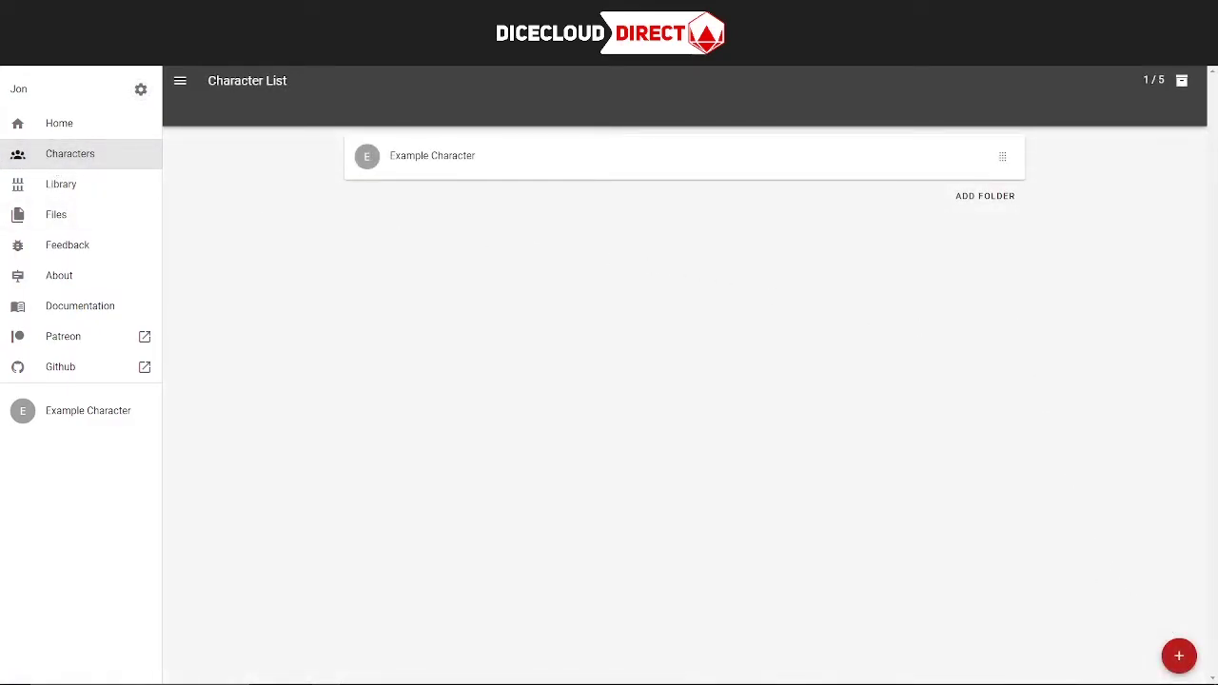
pyautogui.rightClick(1124, 533)
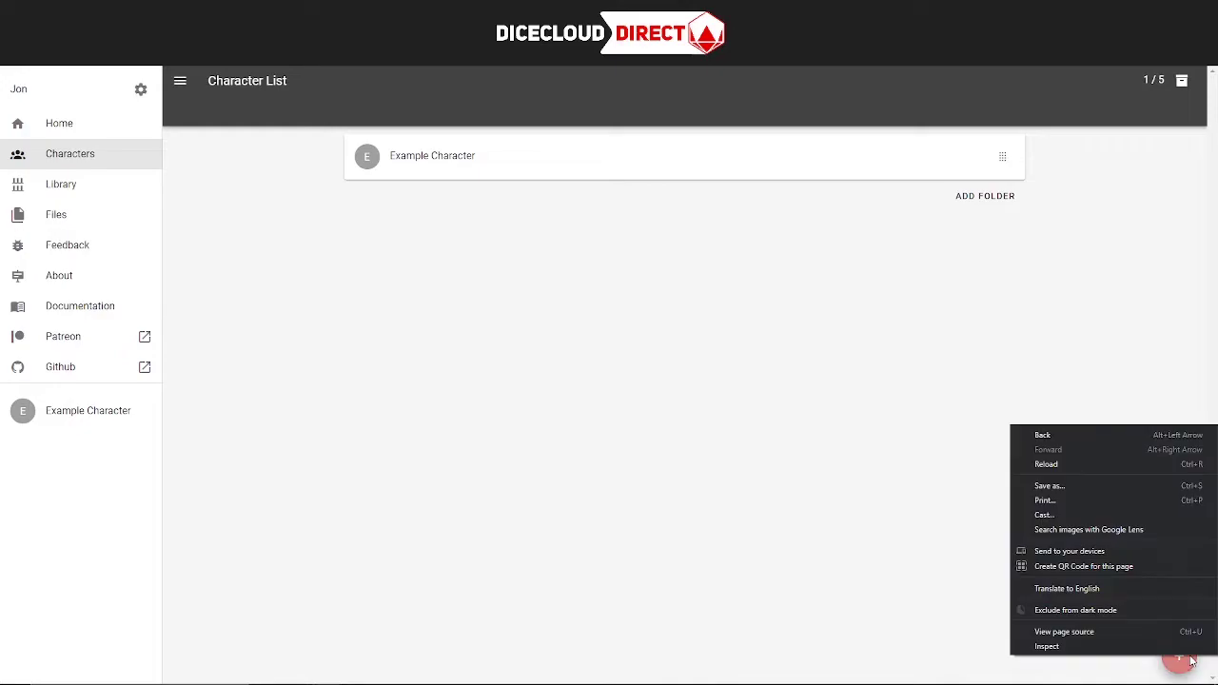
pyautogui.click(1179, 657)
pyautogui.click(1179, 657)
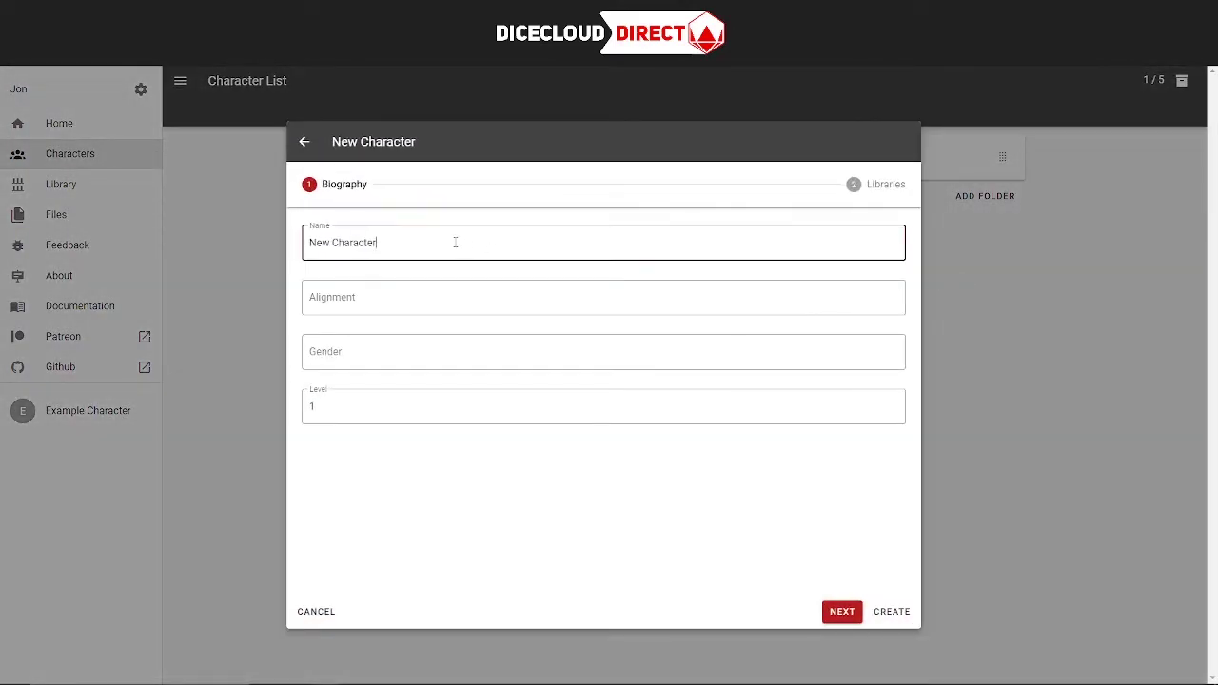
pyautogui.click(428, 345)
pyautogui.click(481, 417)
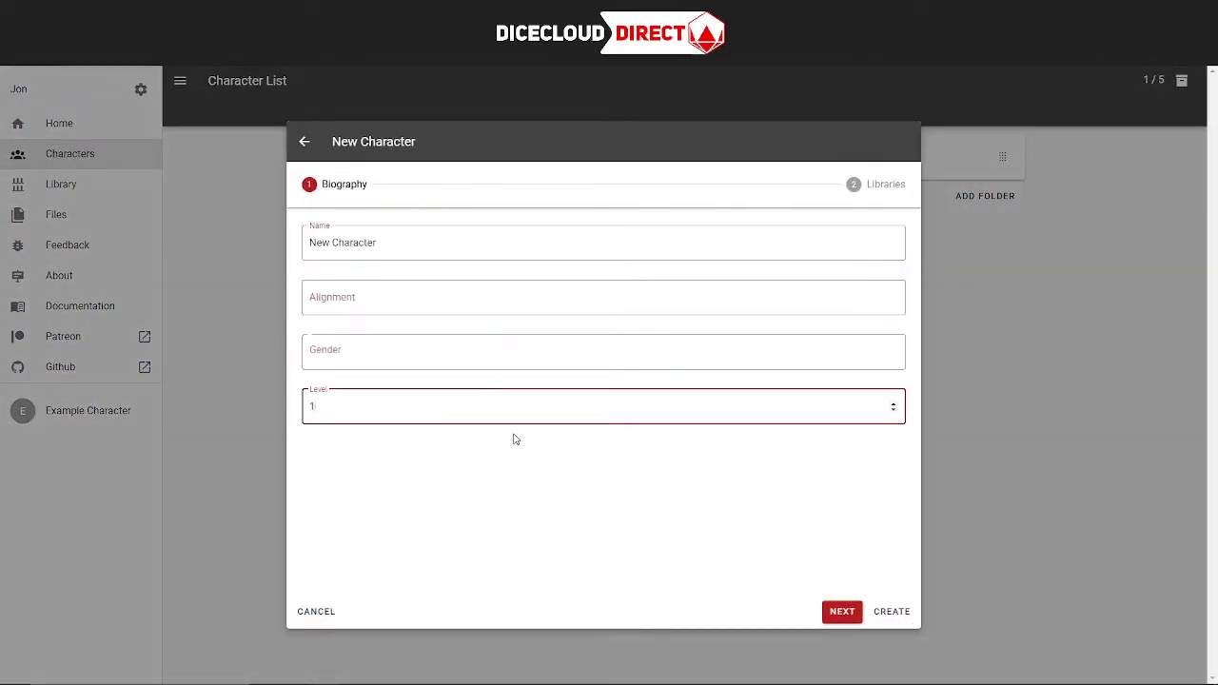
pyautogui.click(837, 610)
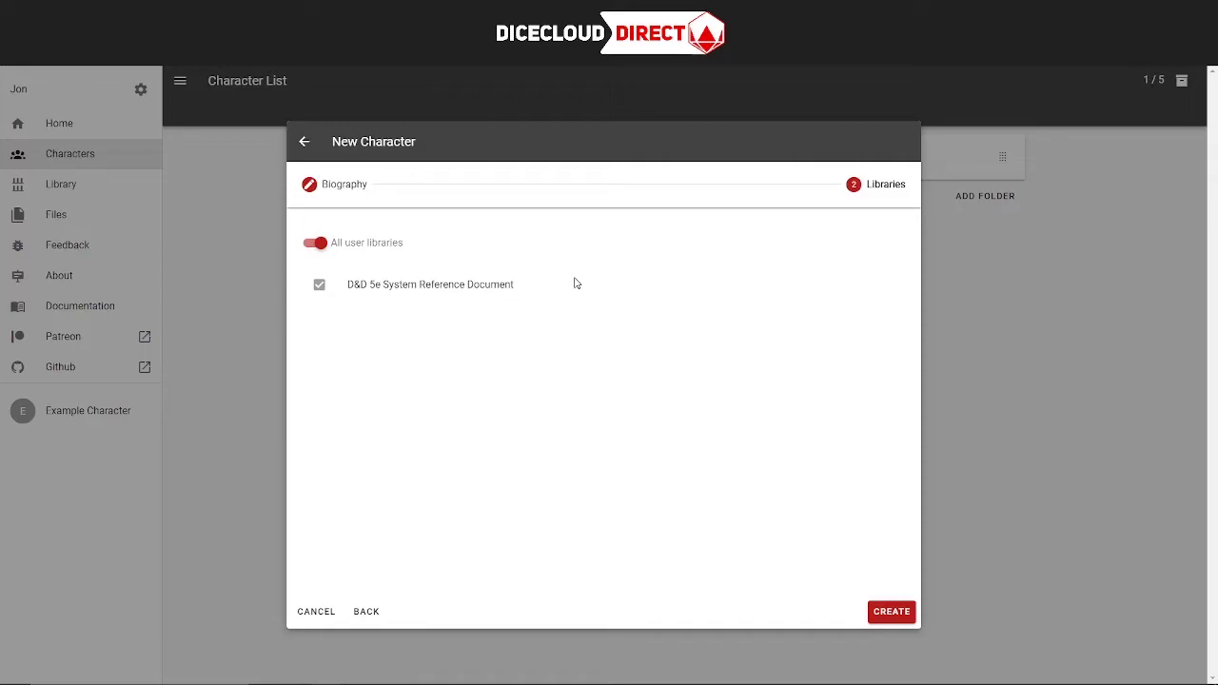
pyautogui.moveTo(574, 282); pyautogui.dragTo(320, 300)
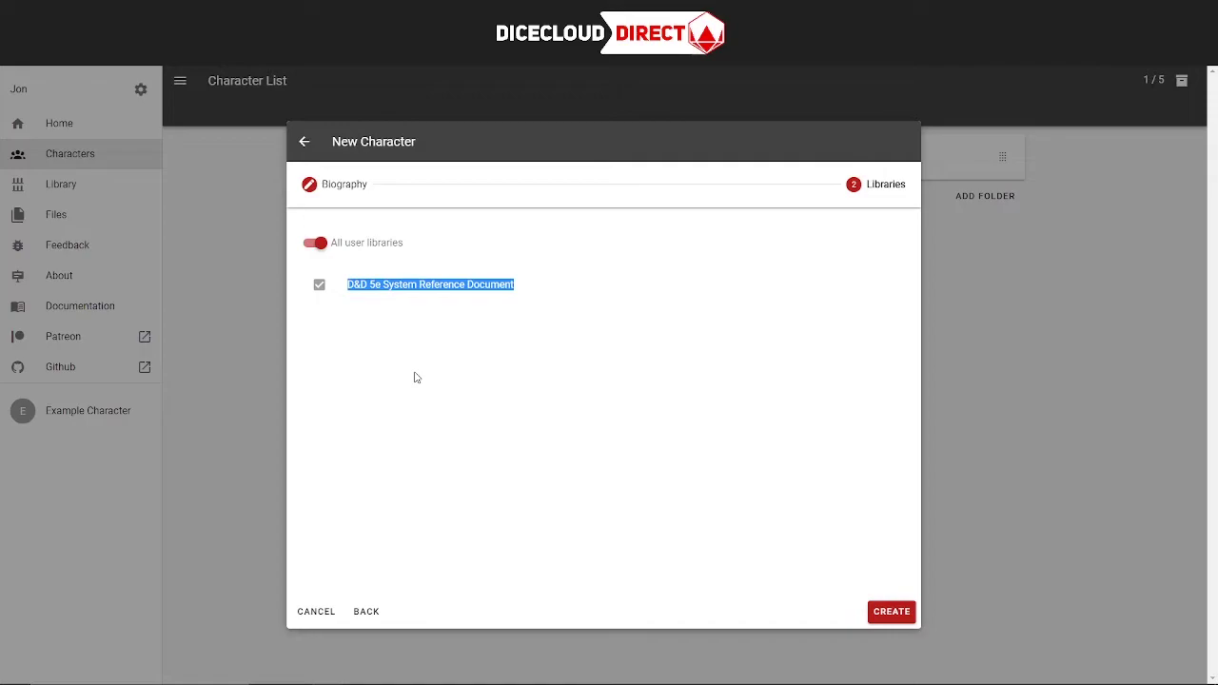
pyautogui.click(1043, 375)
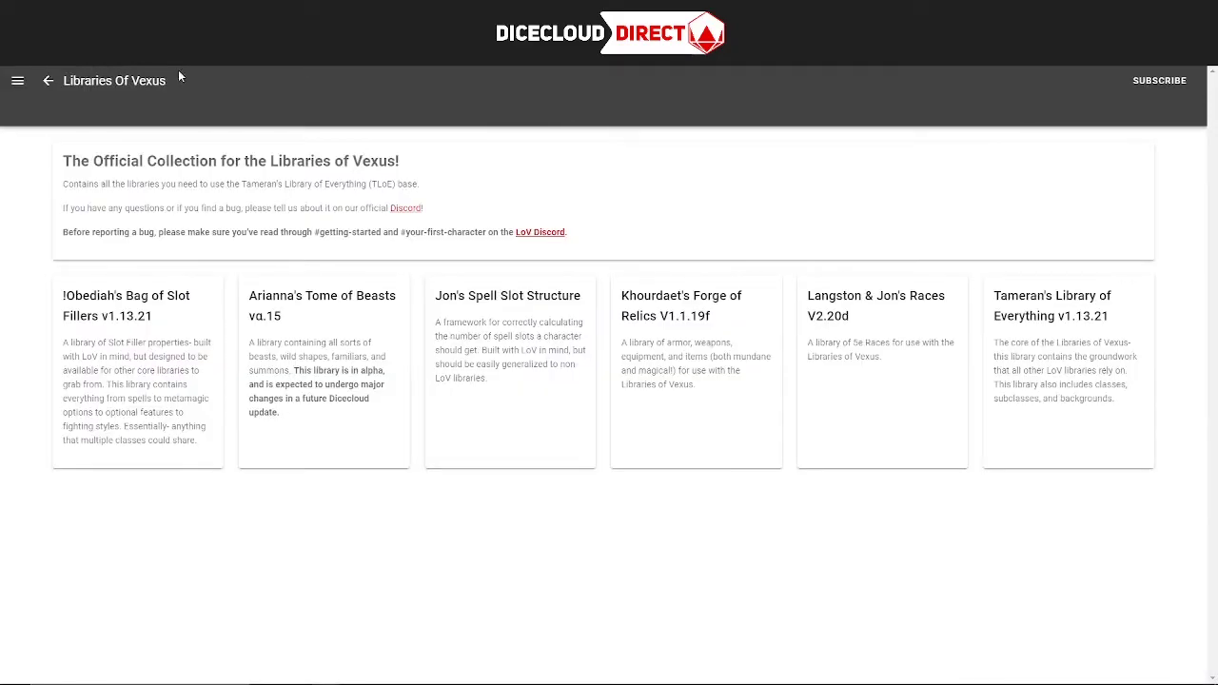
# Step: Subscribe to the Libraries Of Vexus collection from its library collection page
pyautogui.moveTo(61, 81); pyautogui.dragTo(254, 85)
pyautogui.click(685, 157)
pyautogui.click(1157, 96)
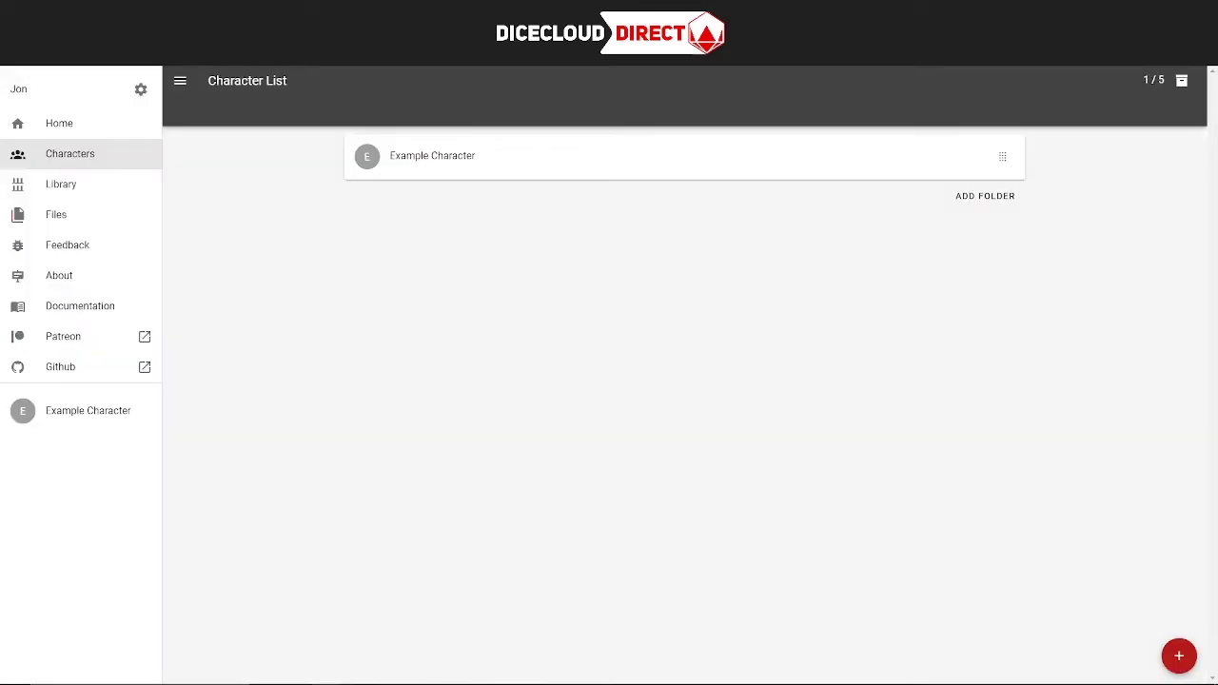
# Step: Create a character with the default biography, turning off All user libraries and selecting only the Libraries Of Vexus collection
pyautogui.click(1180, 656)
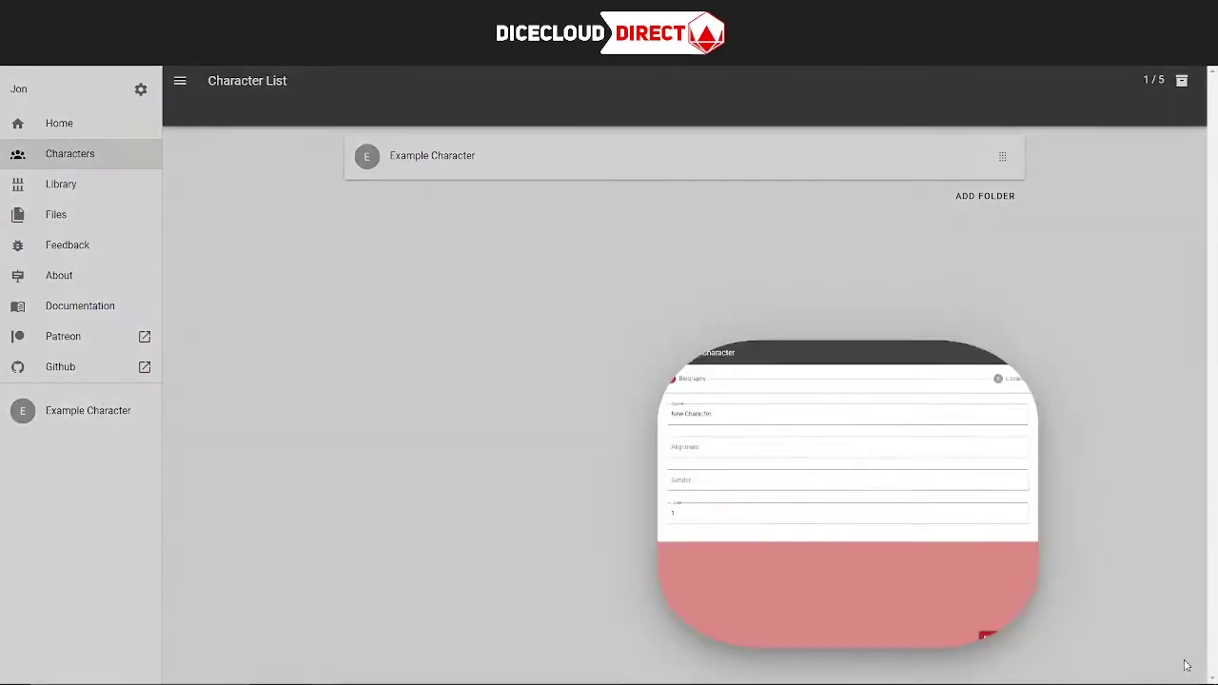
pyautogui.click(847, 611)
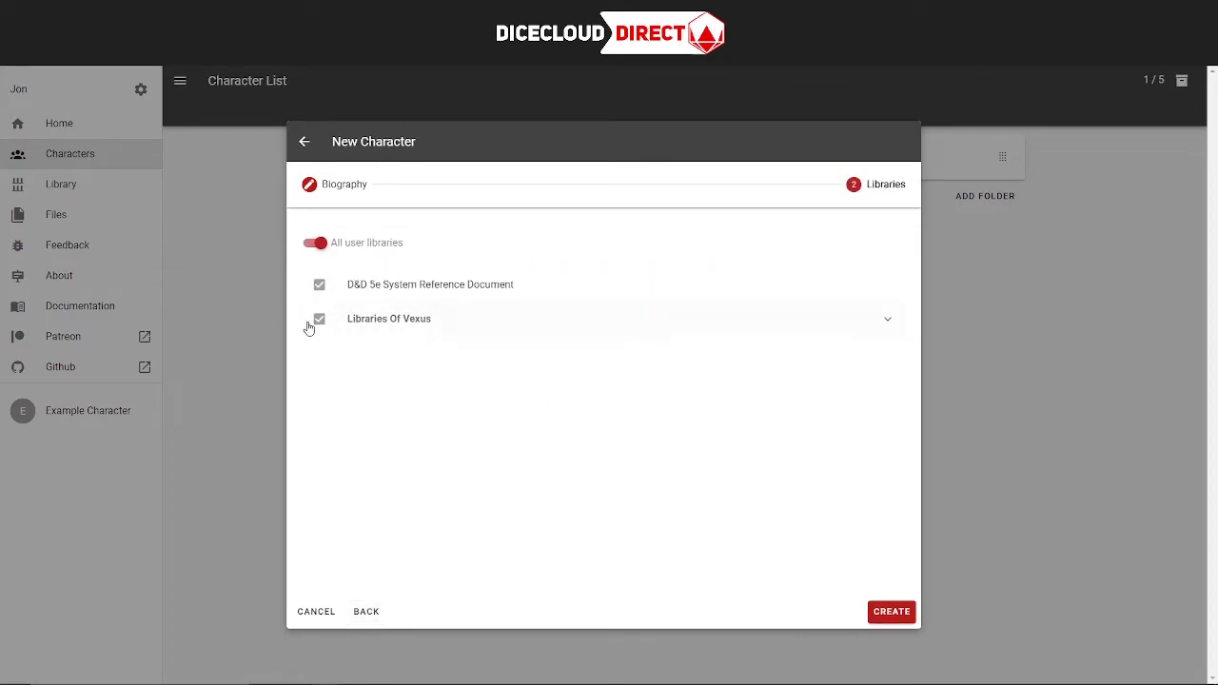
pyautogui.click(320, 245)
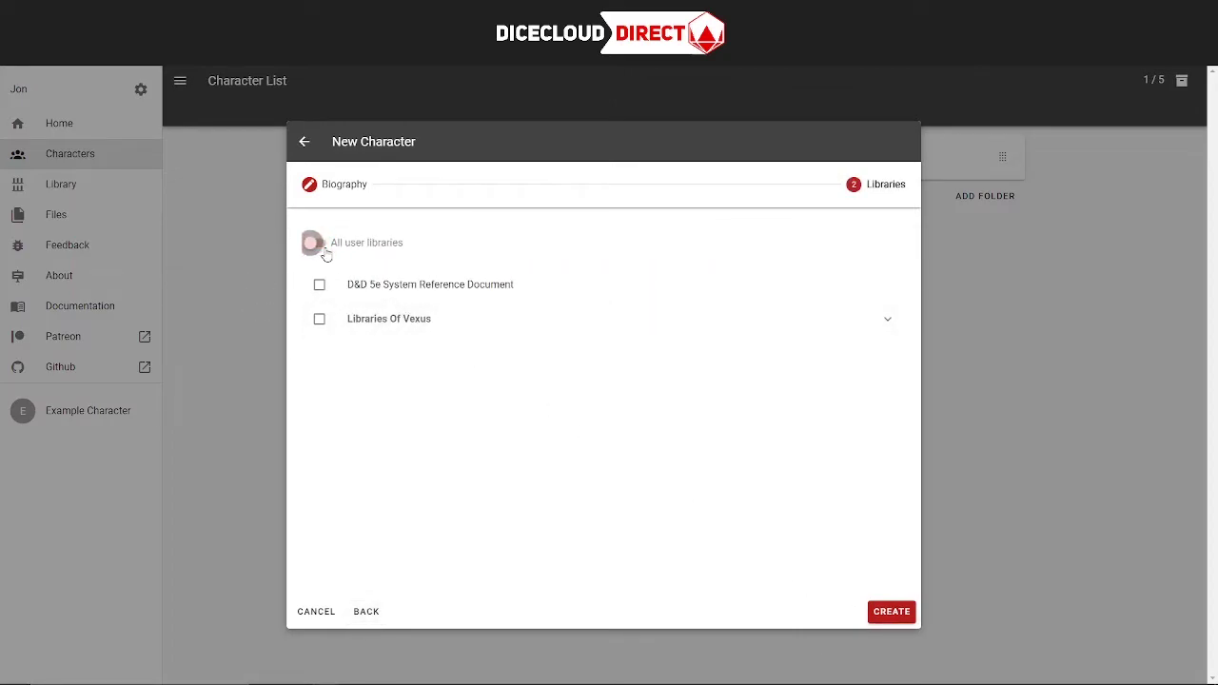
pyautogui.click(319, 321)
pyautogui.click(449, 328)
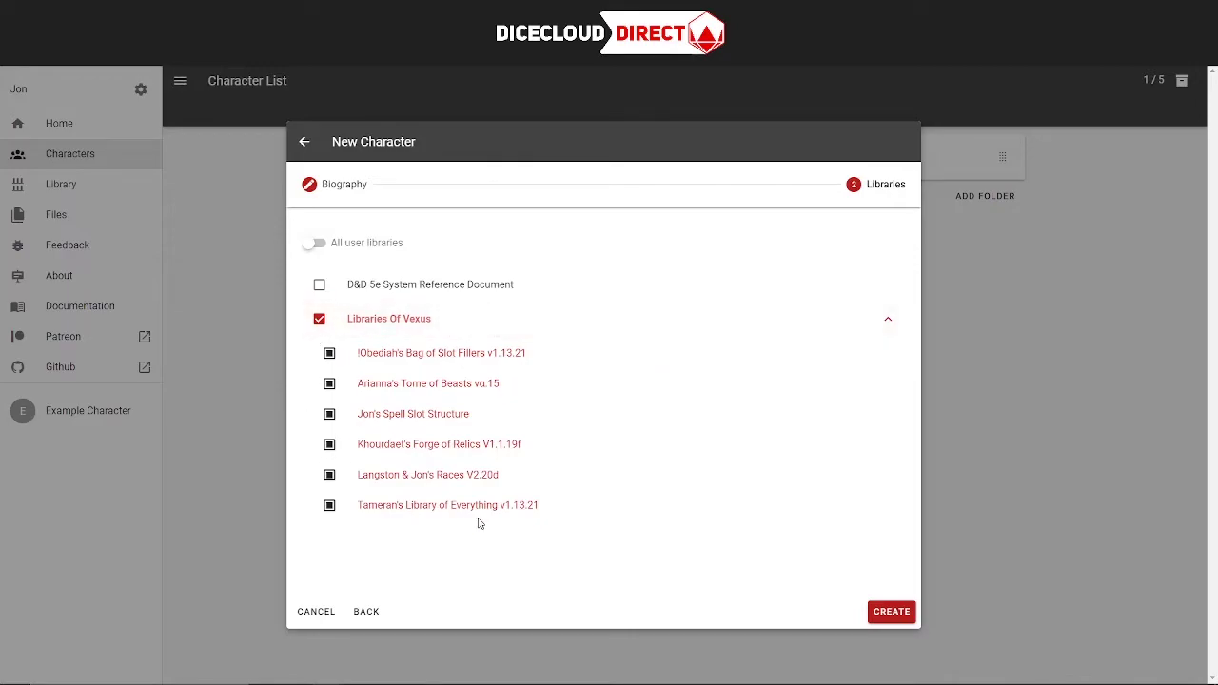
pyautogui.click(381, 319)
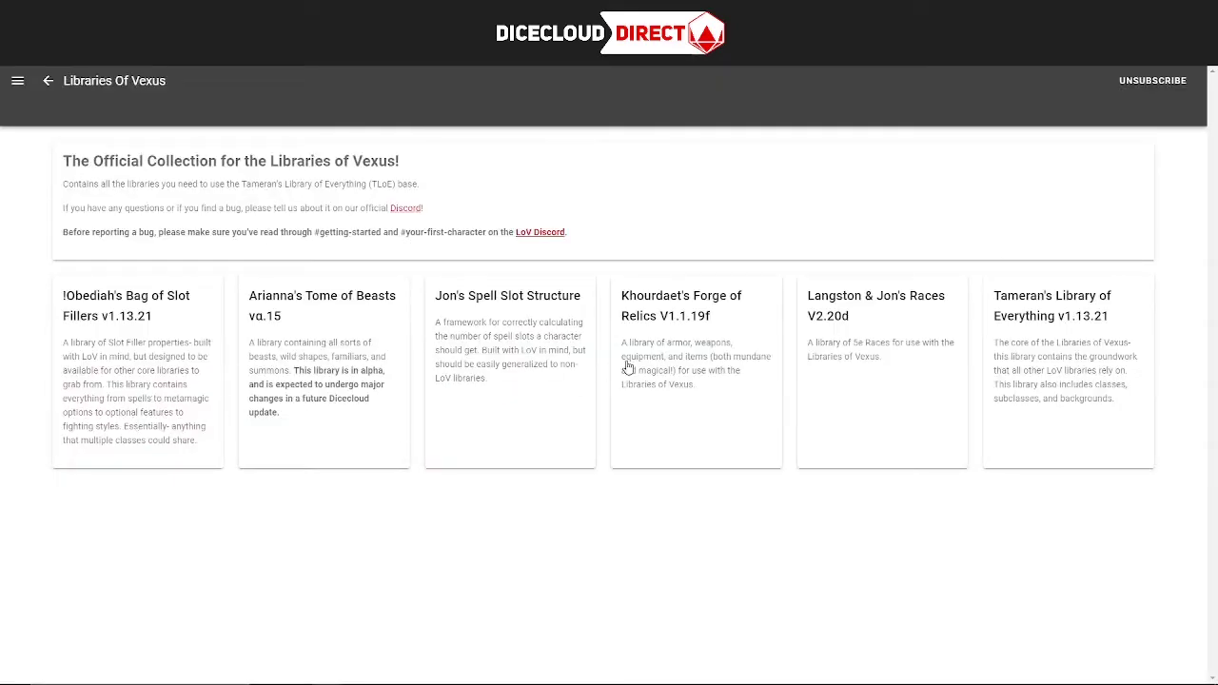
pyautogui.hotkey('alt', 'Left')
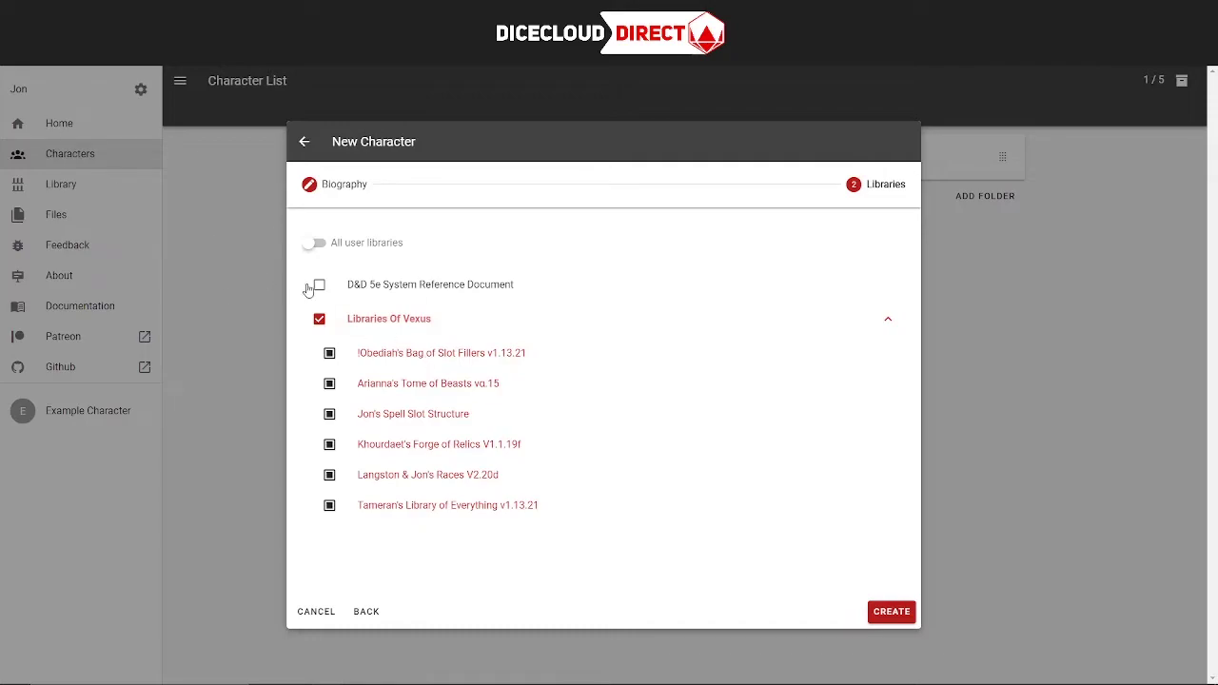
pyautogui.click(891, 612)
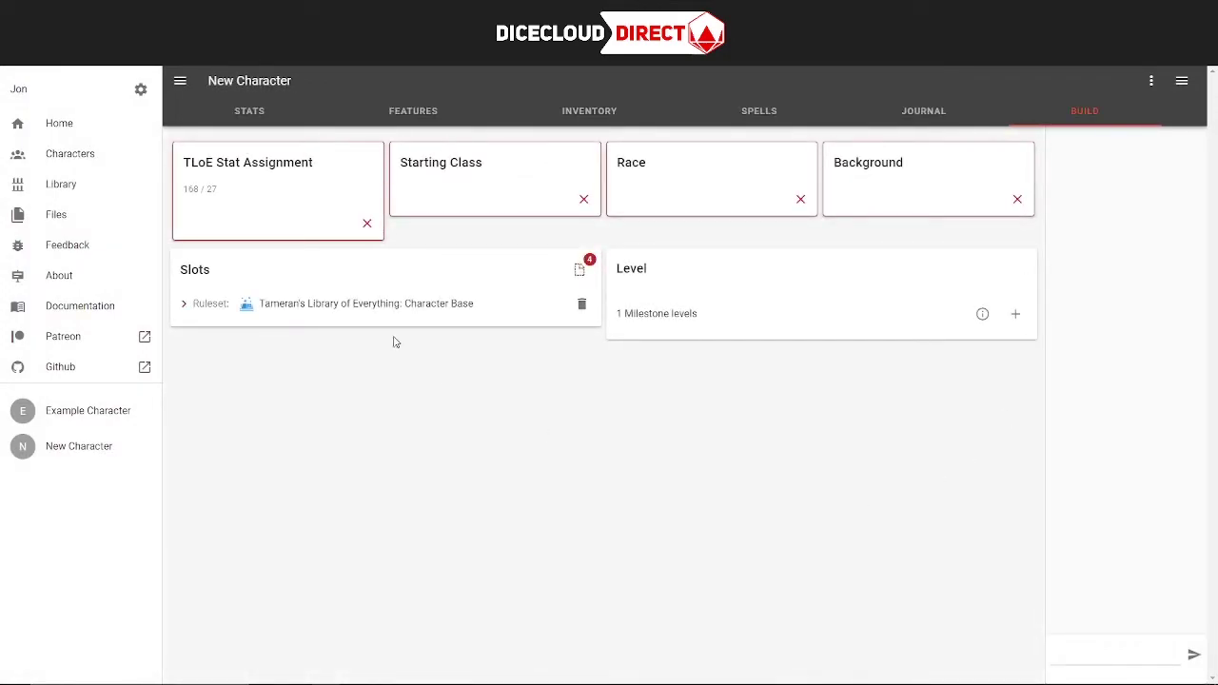
# Step: Collapse the navigation and log sidebars on New Character's sheet and show its stats
pyautogui.click(180, 81)
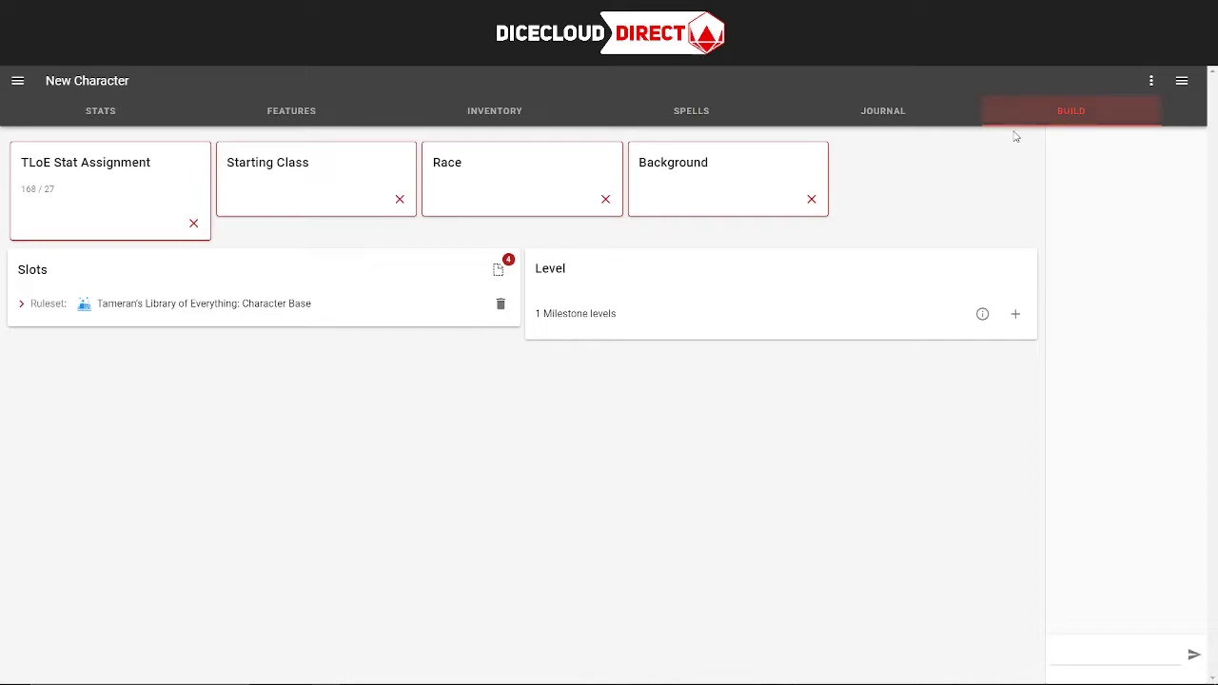
pyautogui.click(1181, 84)
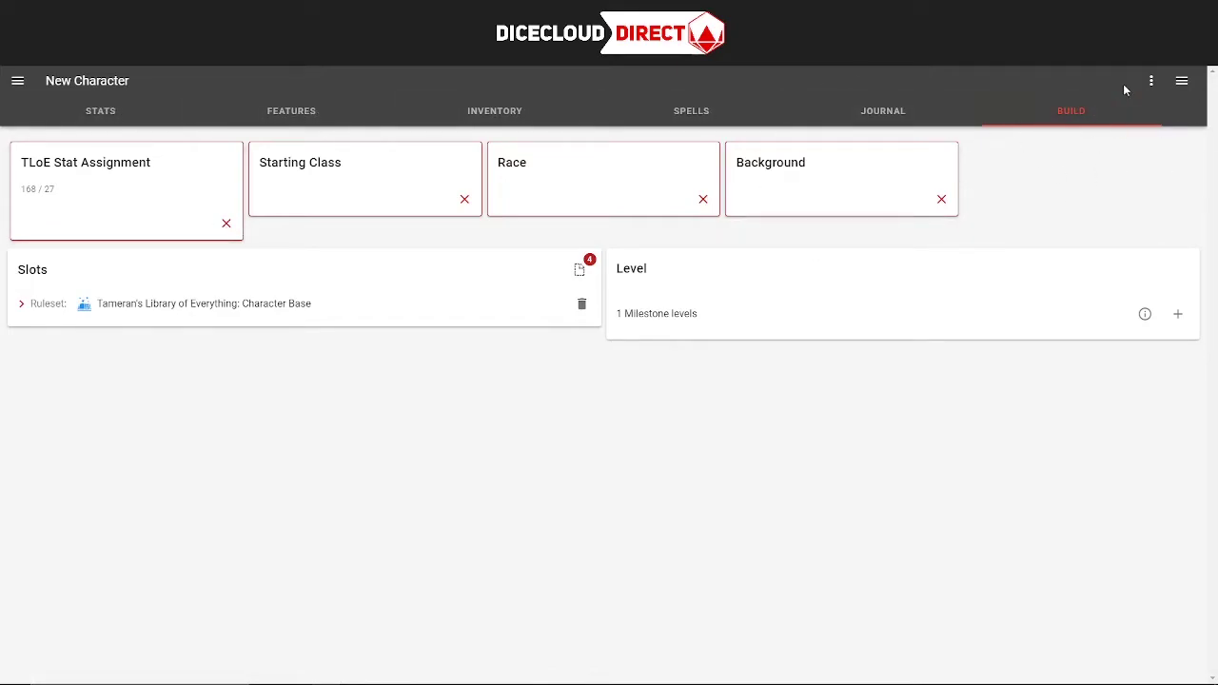
pyautogui.click(172, 106)
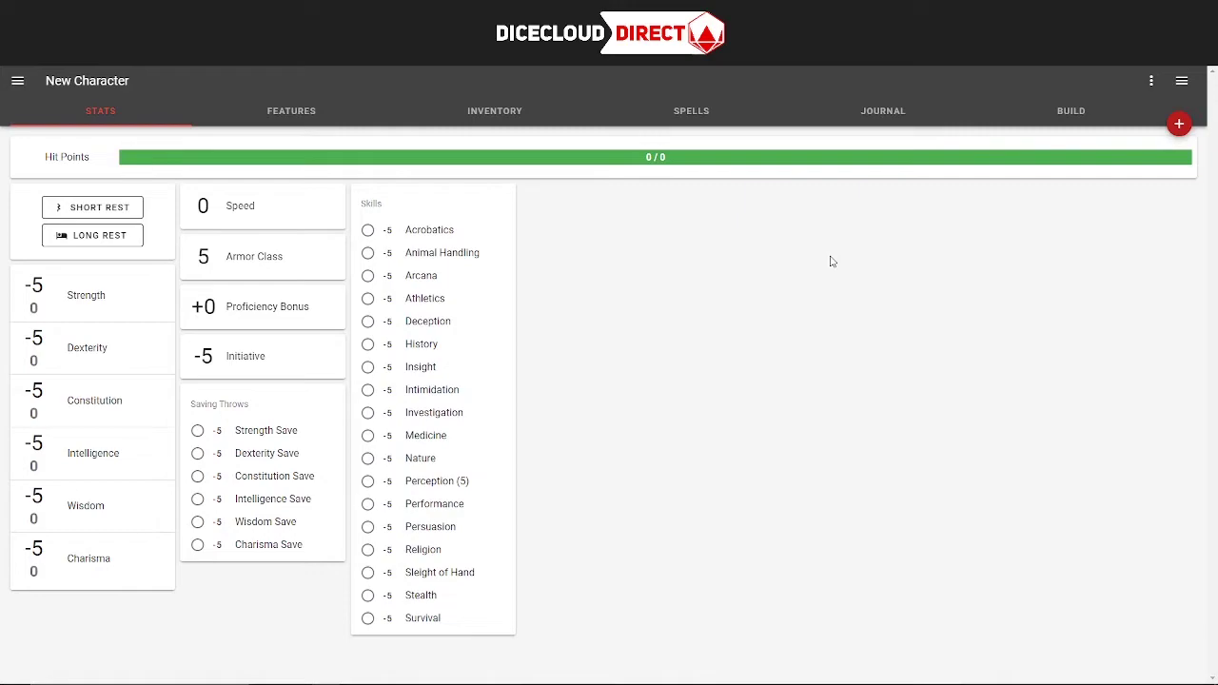
# Step: Open the DiceCloud character list in a new browser tab
pyautogui.hotkey('ctrl', 't')
pyautogui.write('loc')
pyautogui.press('Return')
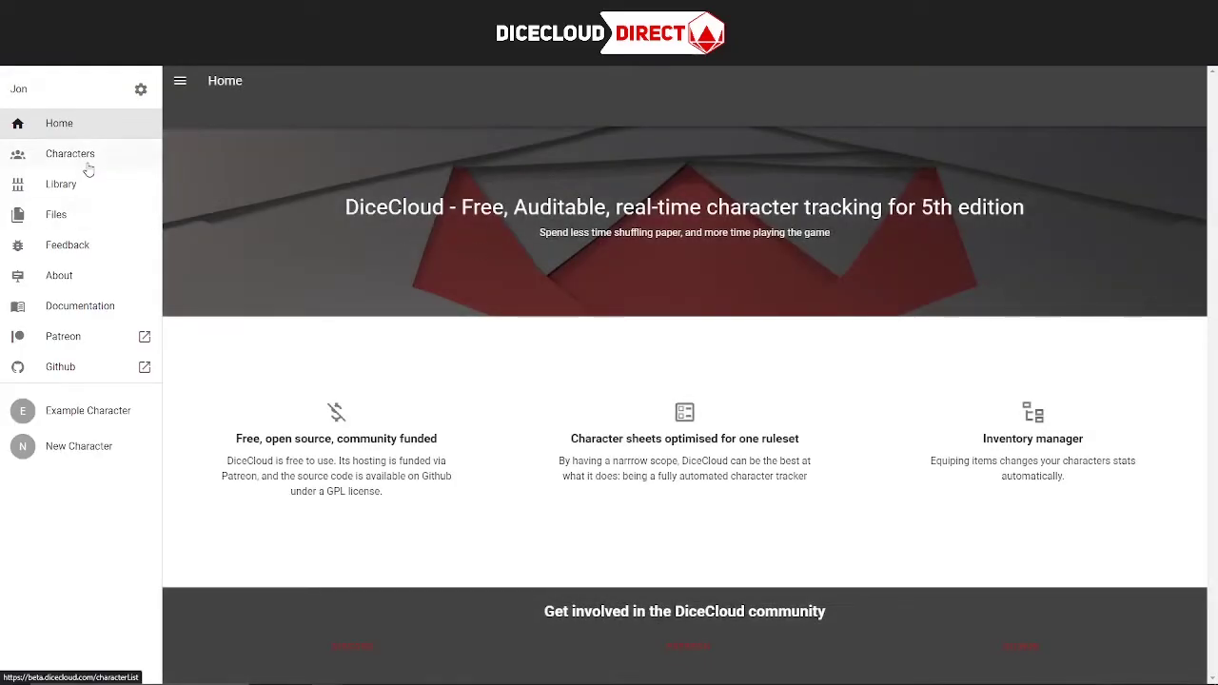
pyautogui.click(88, 169)
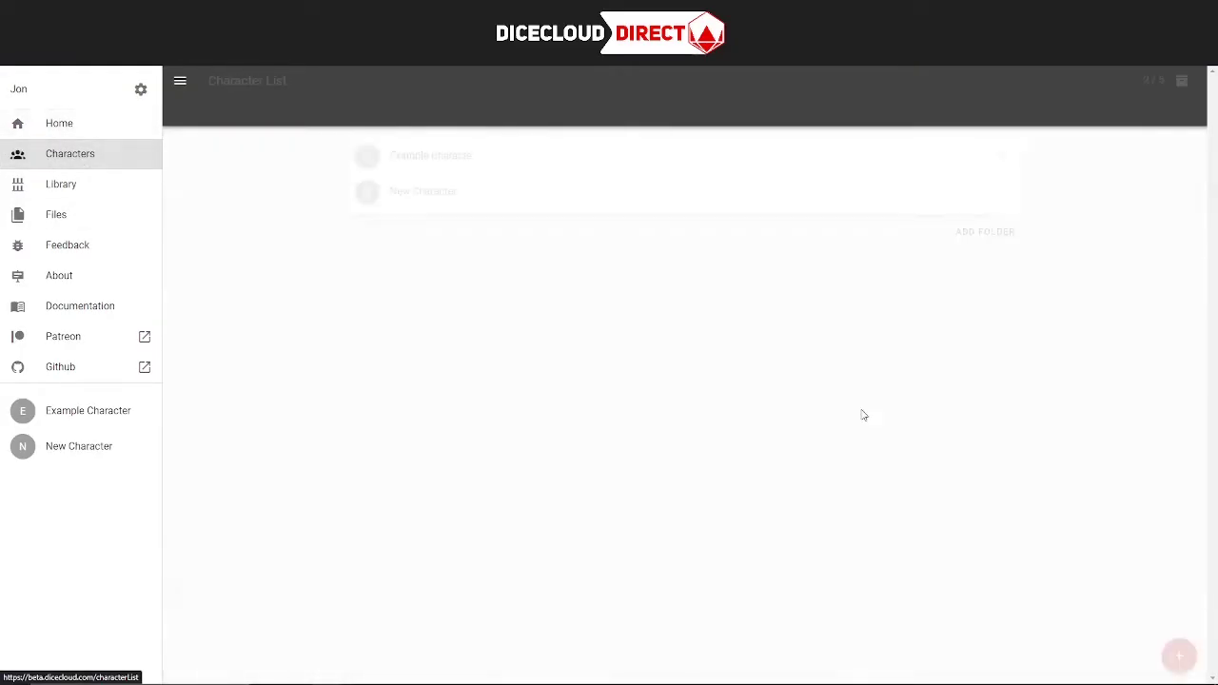
# Step: Create another character named Empty Character, leaving the other biography fields and library choices at their defaults
pyautogui.click(1178, 655)
pyautogui.click(449, 255)
pyautogui.hotkey('ctrl', 'a')
pyautogui.write('Empty Chara')
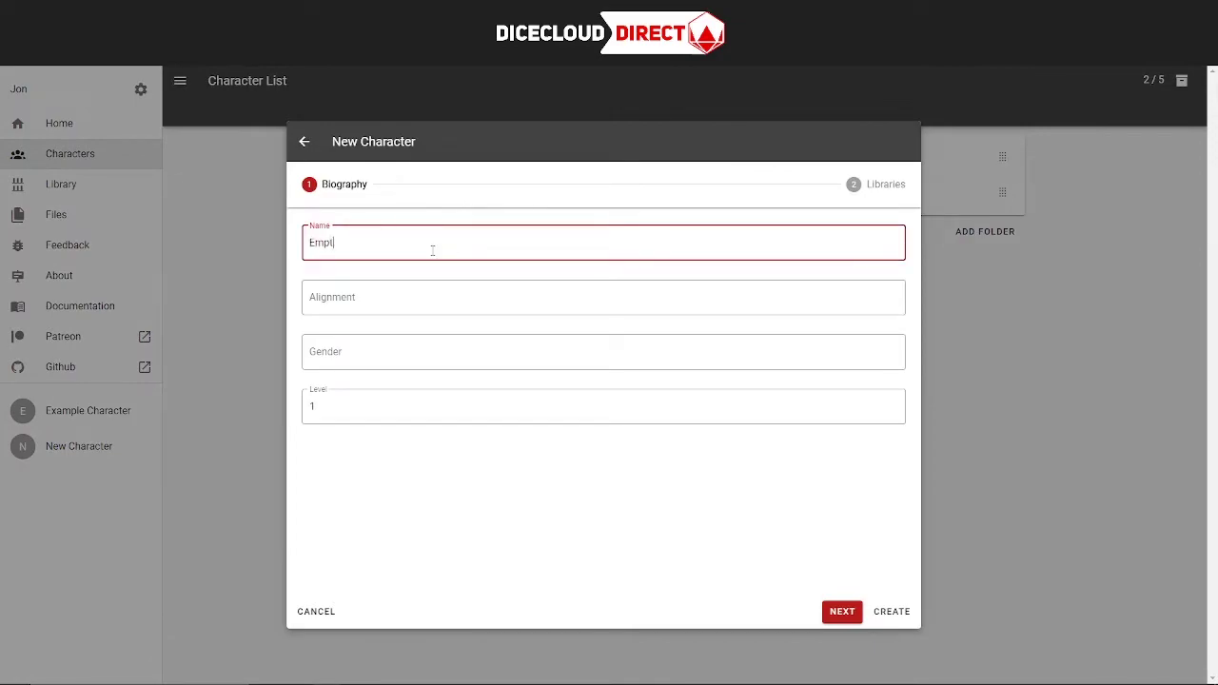
pyautogui.write('cter')
pyautogui.click(906, 619)
pyautogui.click(892, 612)
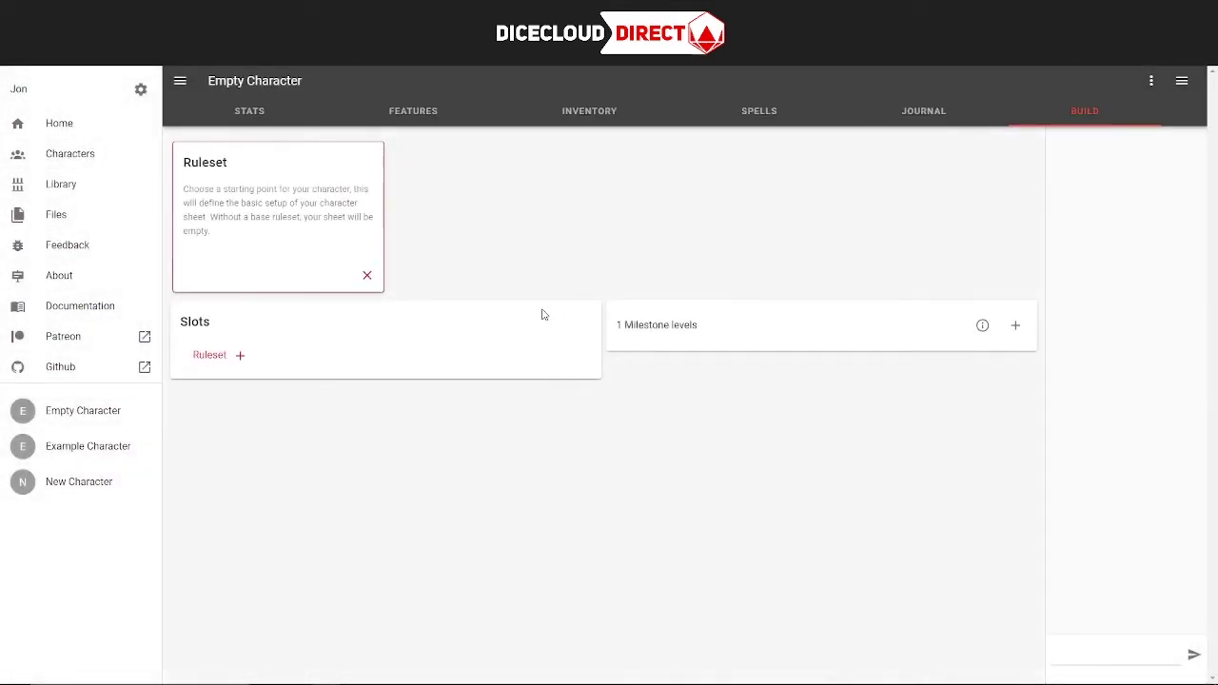
# Step: Examine the Empty Character's Ruleset slot details and the rulesets offered for it without inserting one
pyautogui.click(428, 369)
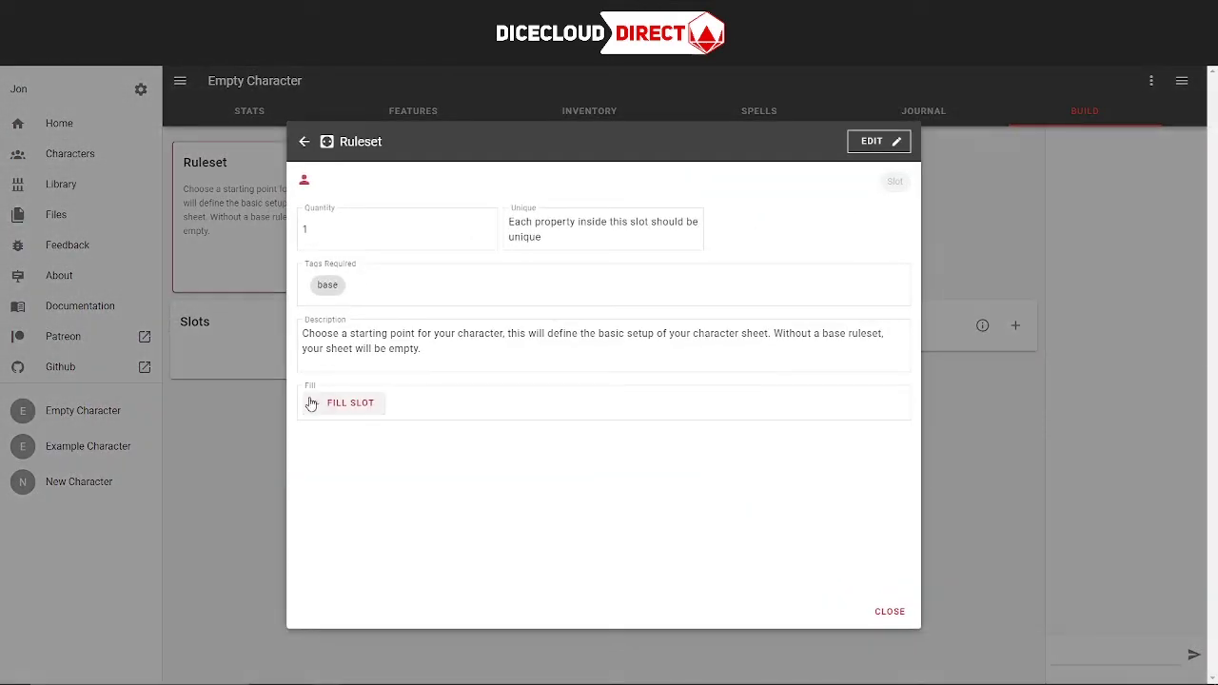
pyautogui.click(247, 384)
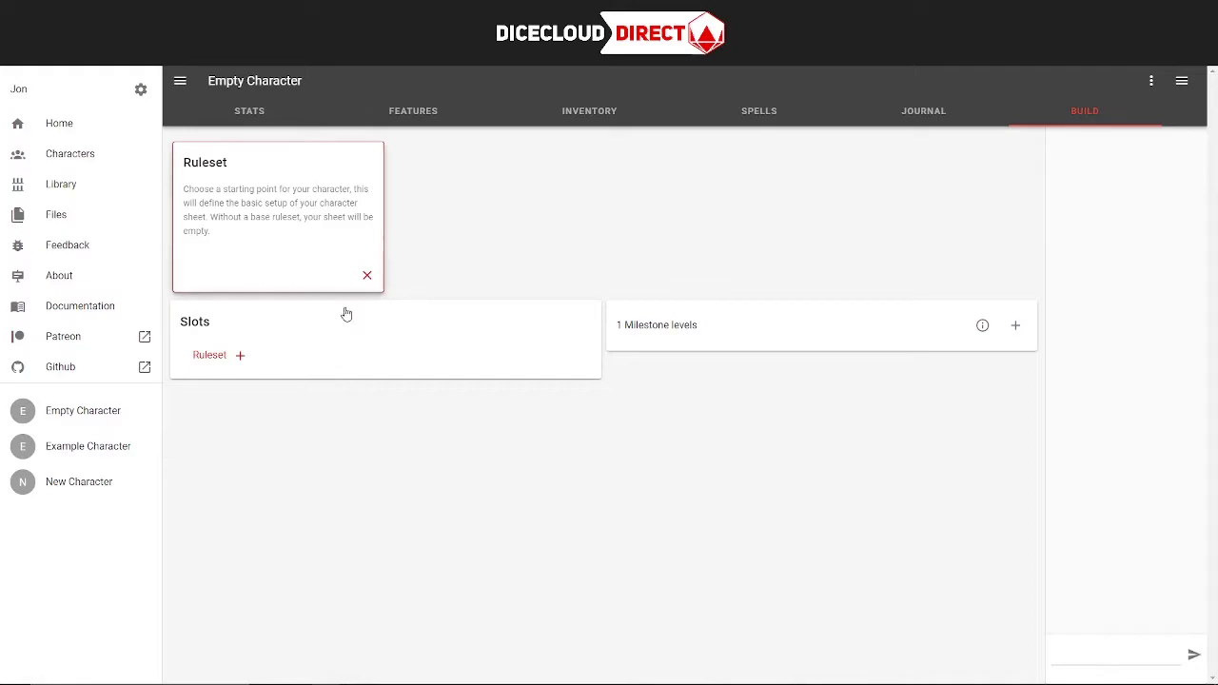
pyautogui.click(240, 355)
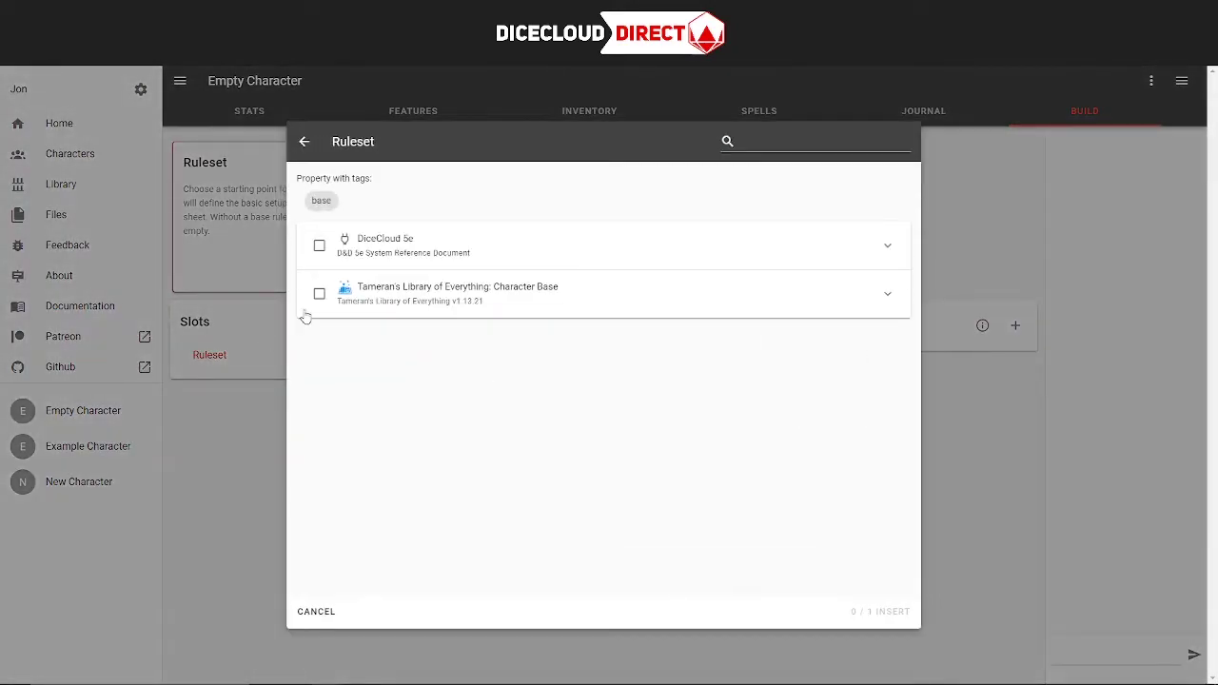
pyautogui.click(270, 407)
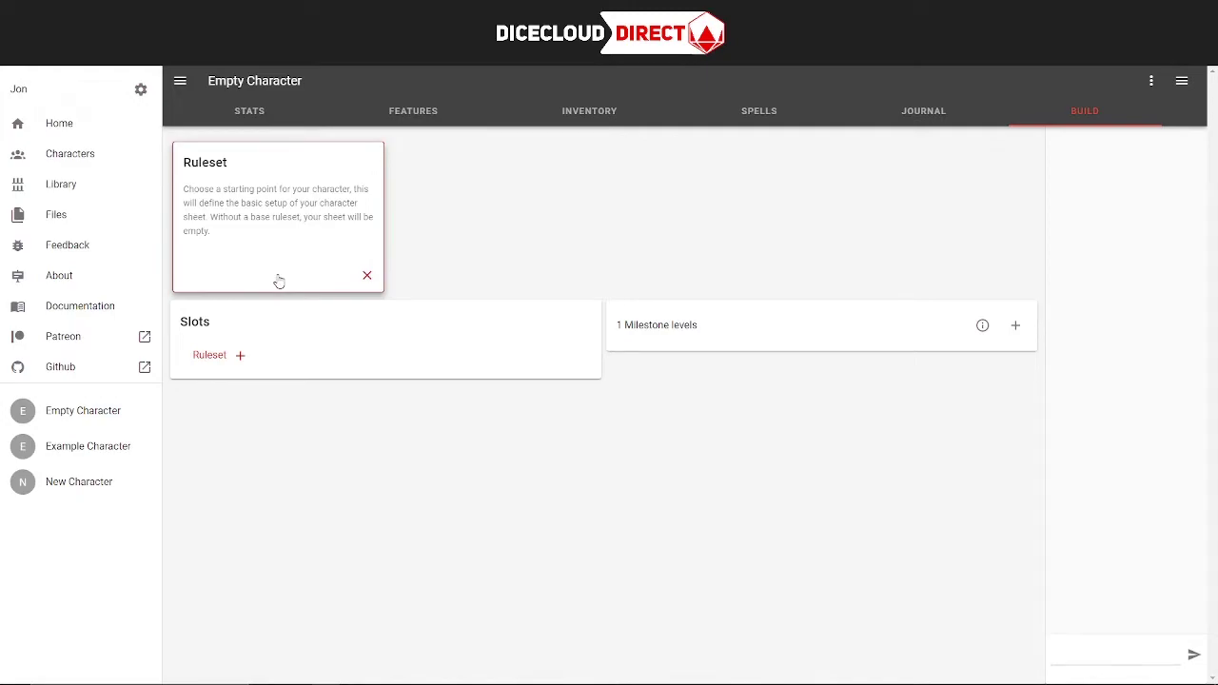
# Step: Start a new attribute in the Empty Character's stats with a base value of 50
pyautogui.click(285, 110)
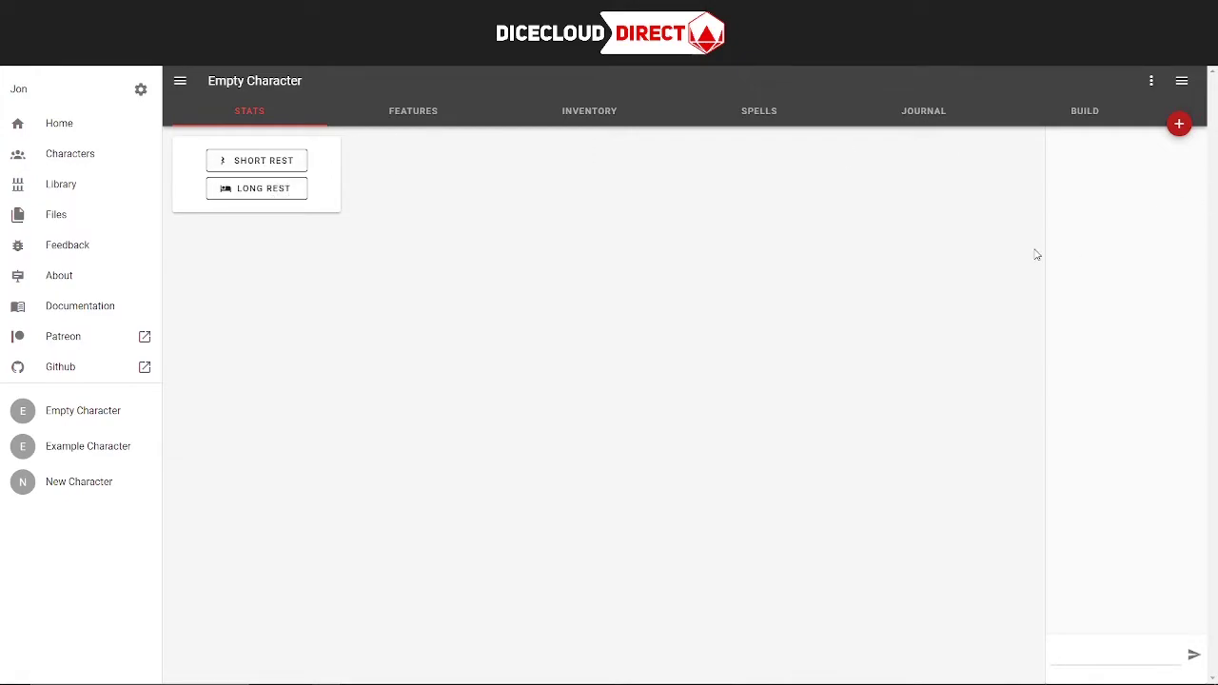
pyautogui.click(1172, 130)
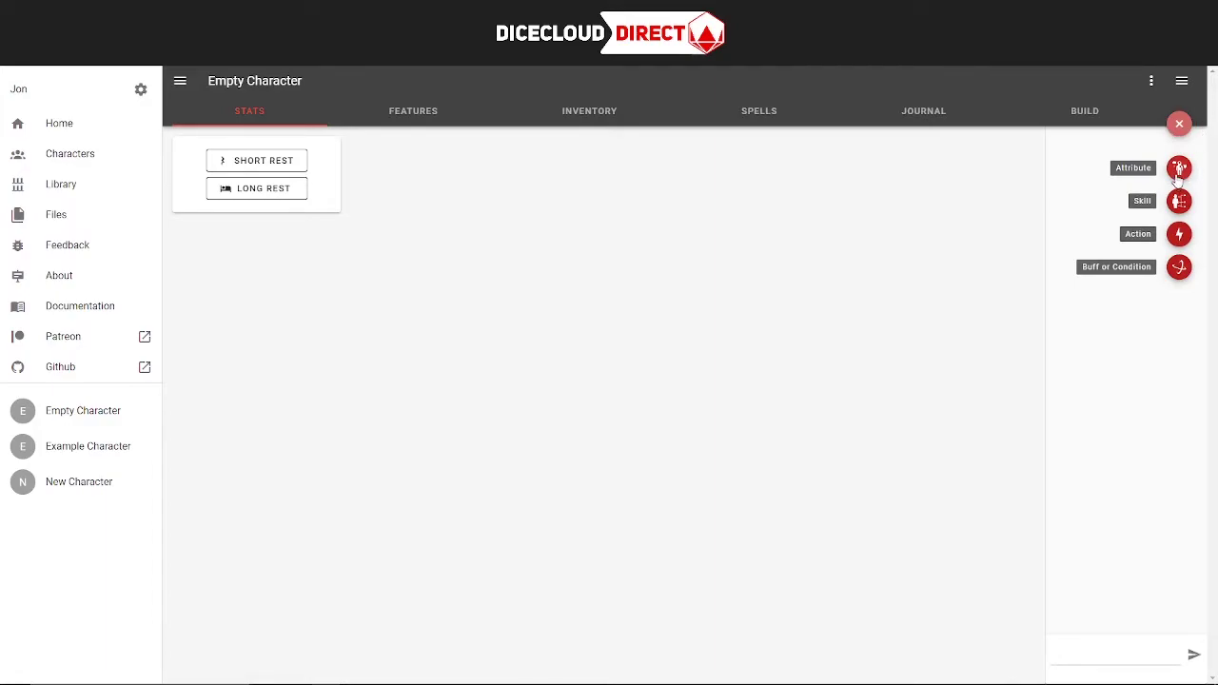
pyautogui.click(1179, 170)
pyautogui.click(505, 219)
pyautogui.write('50 + 10')
pyautogui.press('BackSpace')
pyautogui.press('BackSpace')
pyautogui.press('BackSpace')
pyautogui.press('BackSpace')
pyautogui.press('BackSpace')
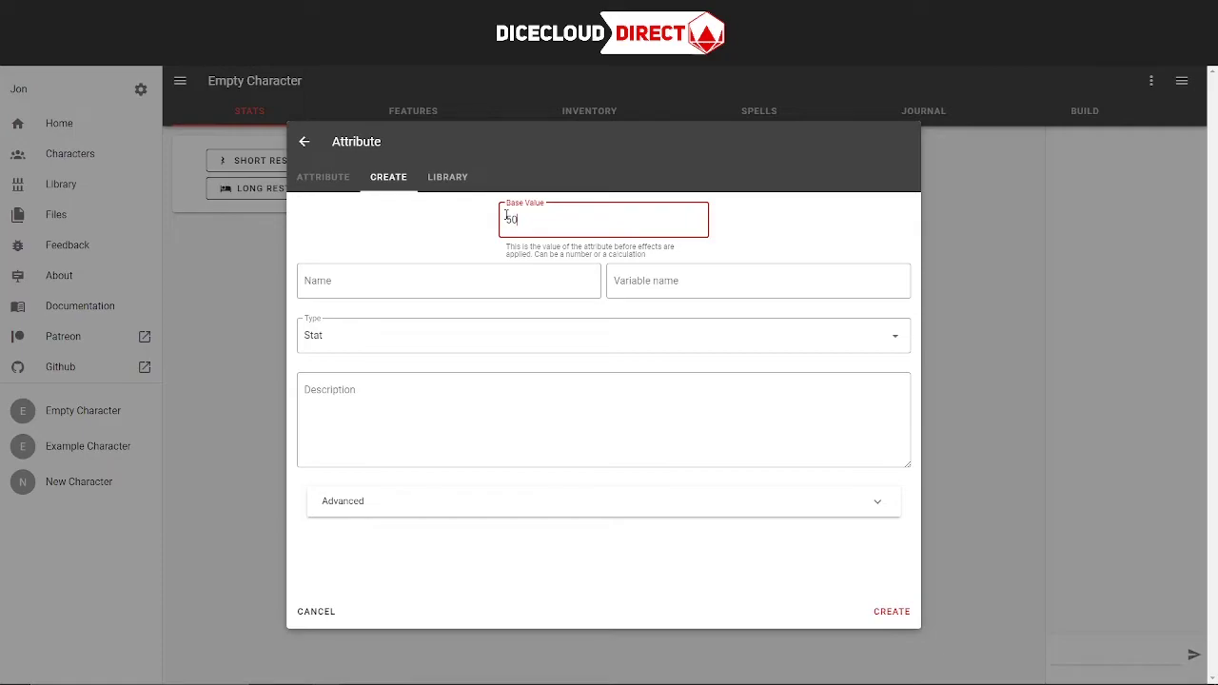
# Step: Name the attribute Hit Point with variable name hitPoints, set its type to Health bar, and create it
pyautogui.press('Tab')
pyautogui.write('Hit')
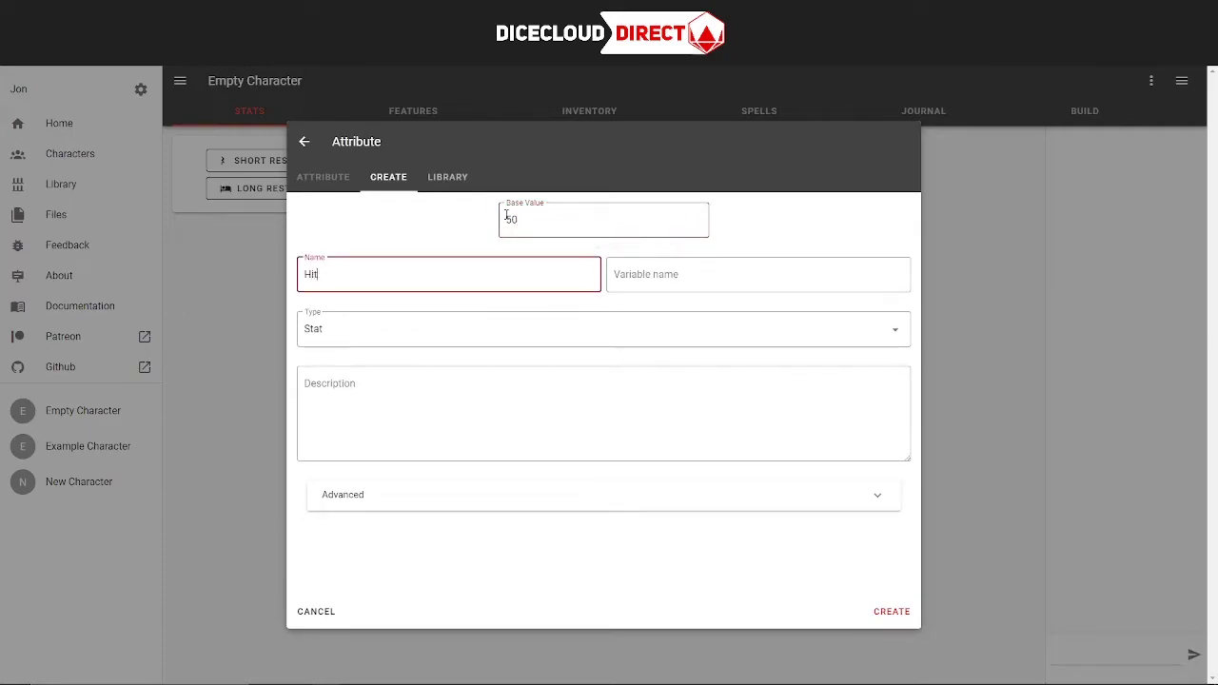
pyautogui.write(' Point')
pyautogui.press('Tab')
pyautogui.write('hitPoints')
pyautogui.press('Tab')
pyautogui.press('Down')
pyautogui.press('Down')
pyautogui.press('Down')
pyautogui.press('Tab')
pyautogui.click(892, 614)
# Step: Edit the Hit Point attribute's health bar settings, setting the half-filled color to red and the empty color to gray
pyautogui.click(219, 164)
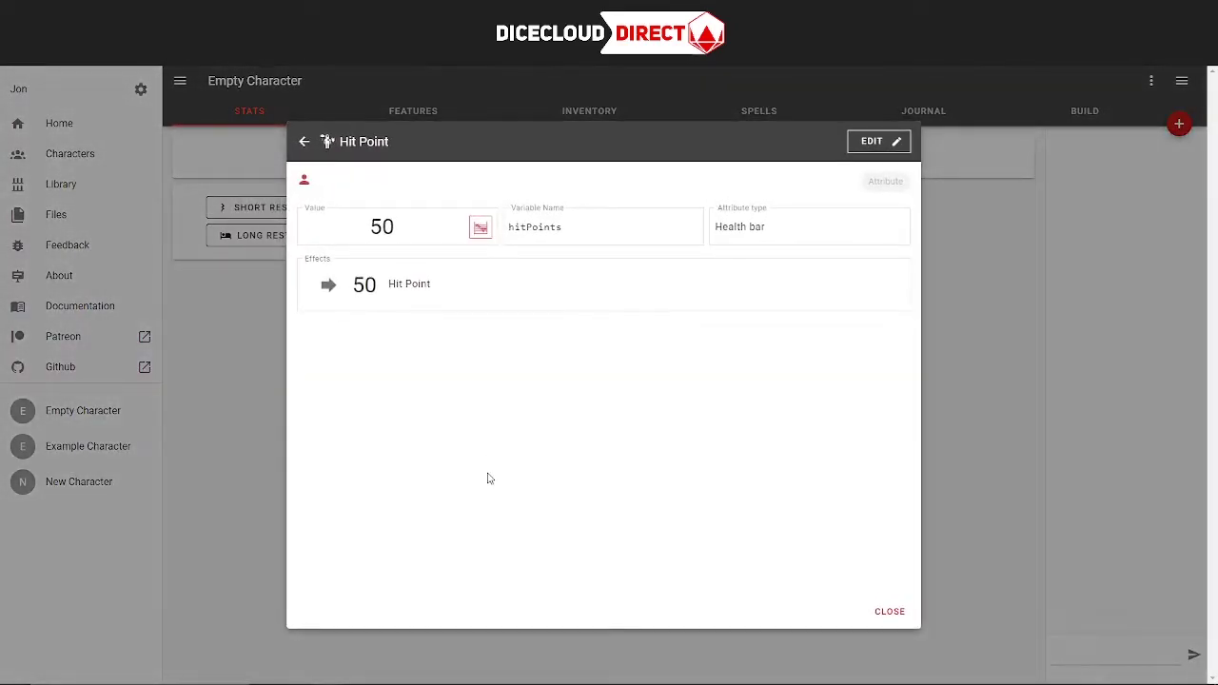
pyautogui.click(892, 141)
pyautogui.click(418, 510)
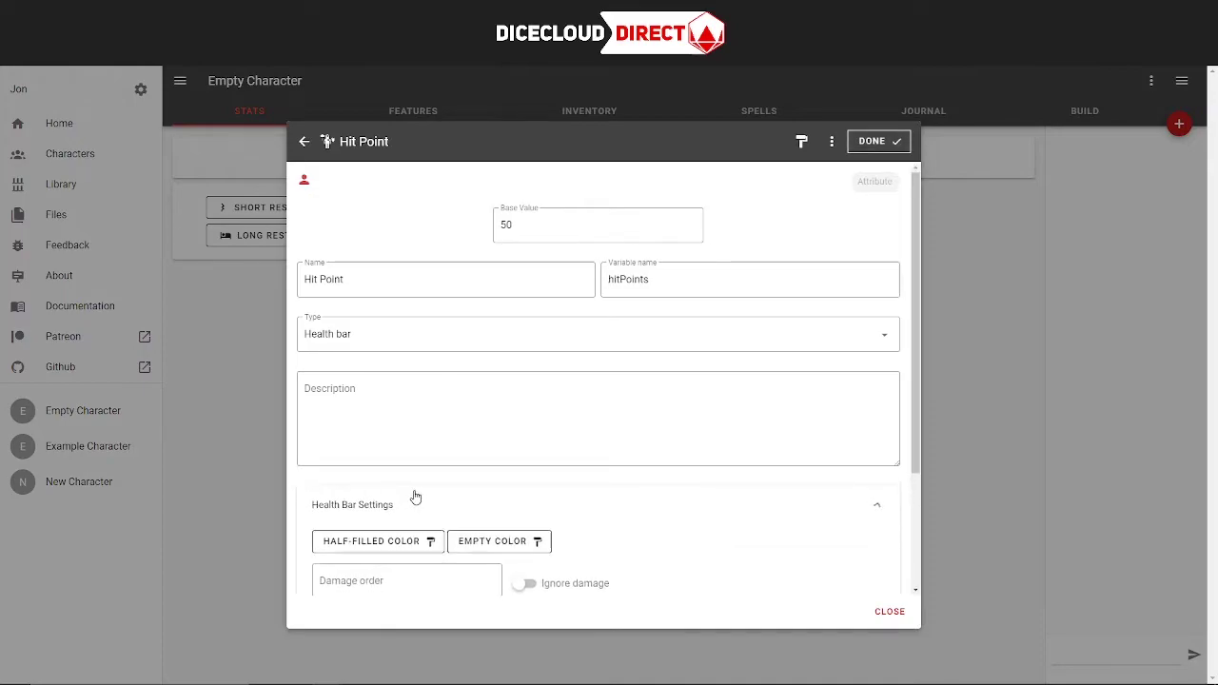
pyautogui.scroll(-2, 400, 373)
pyautogui.click(401, 373)
pyautogui.click(386, 399)
pyautogui.click(474, 372)
pyautogui.click(529, 401)
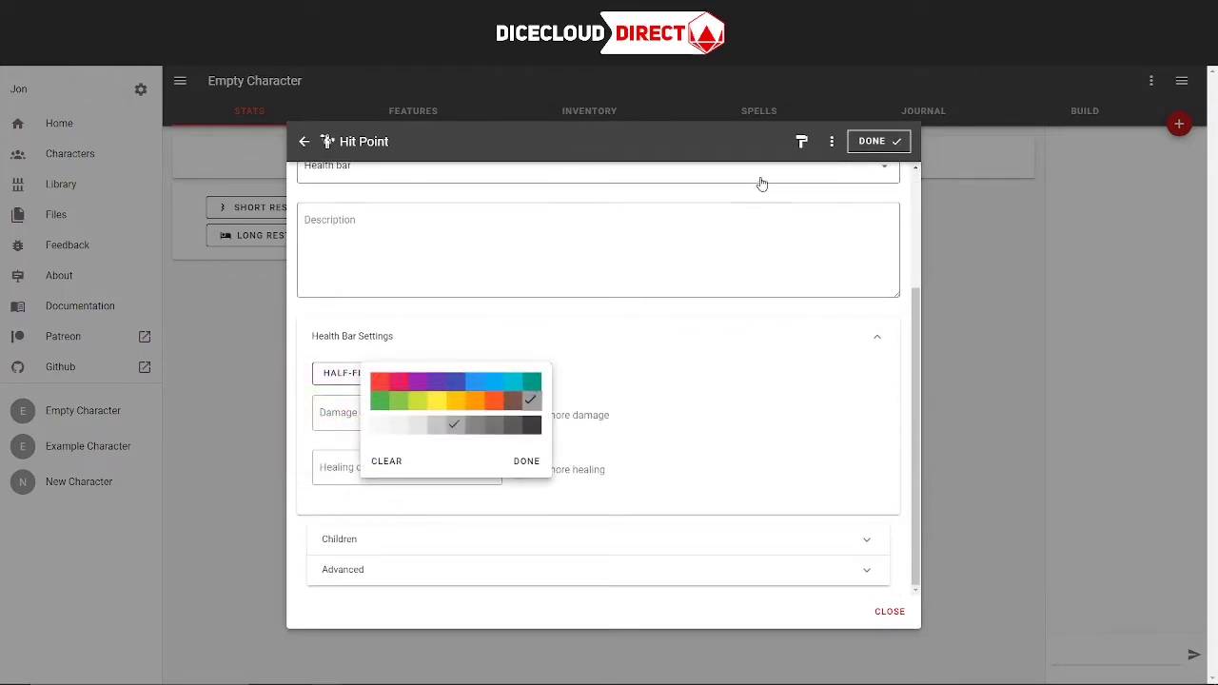
# Step: Give the Hit Point attribute a light green color and close its details
pyautogui.click(800, 143)
pyautogui.click(644, 165)
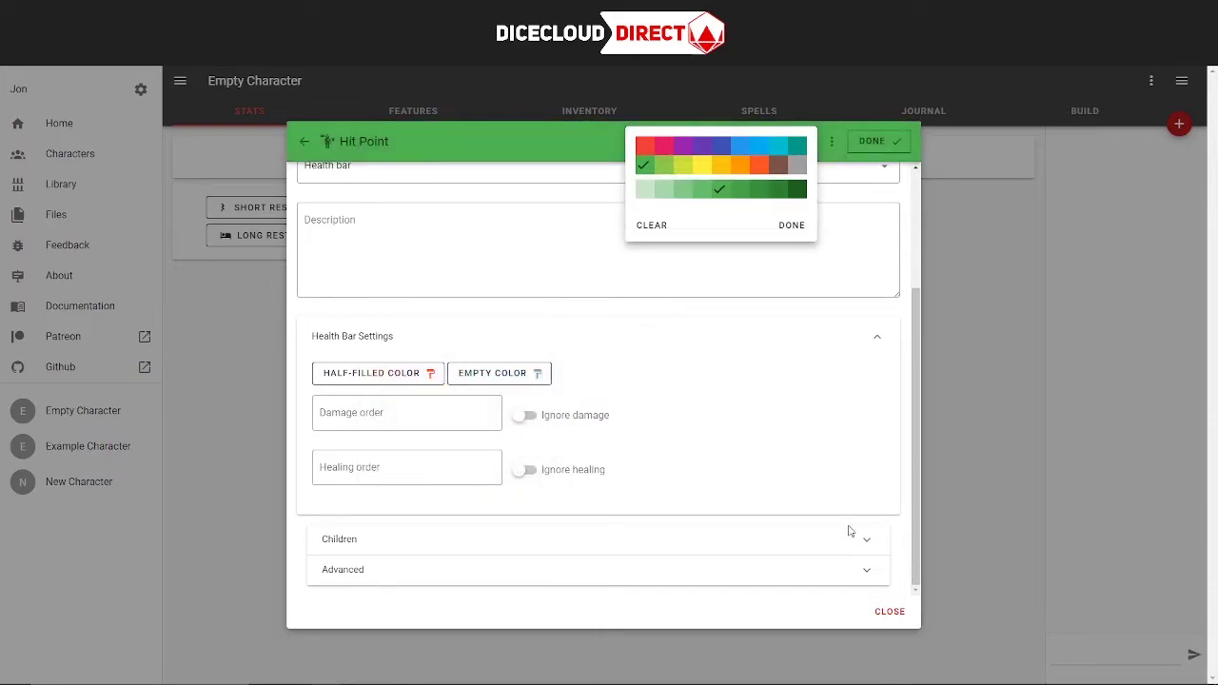
pyautogui.click(698, 189)
pyautogui.click(818, 399)
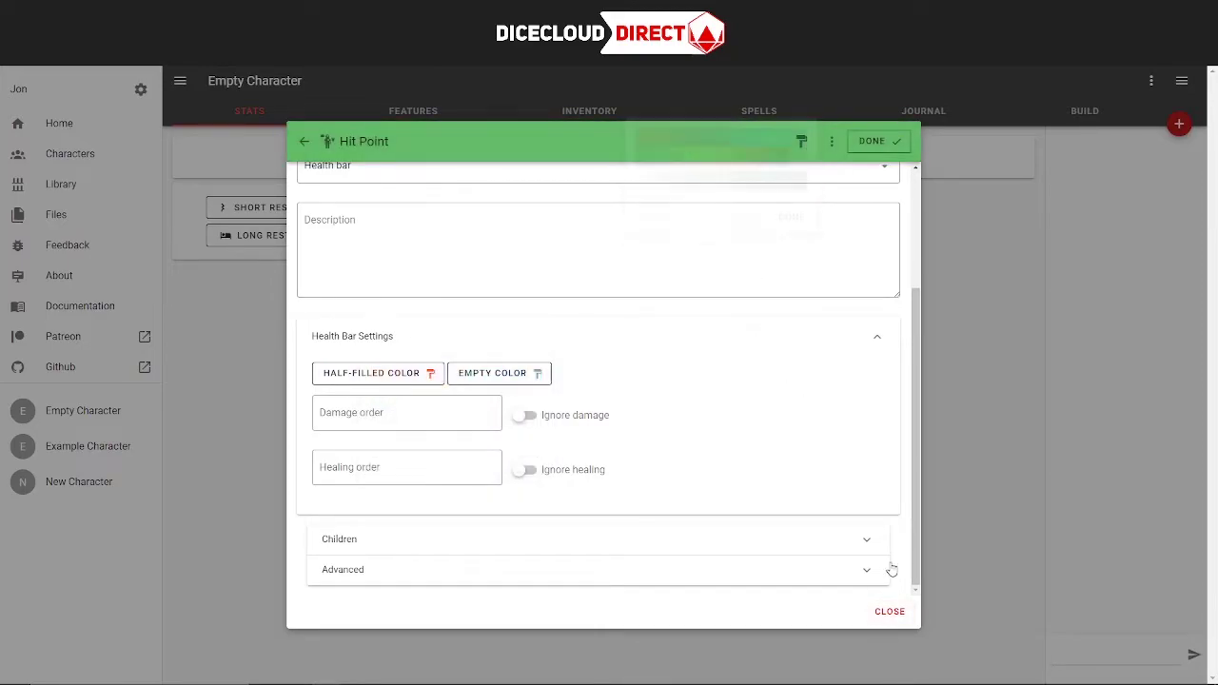
pyautogui.click(890, 614)
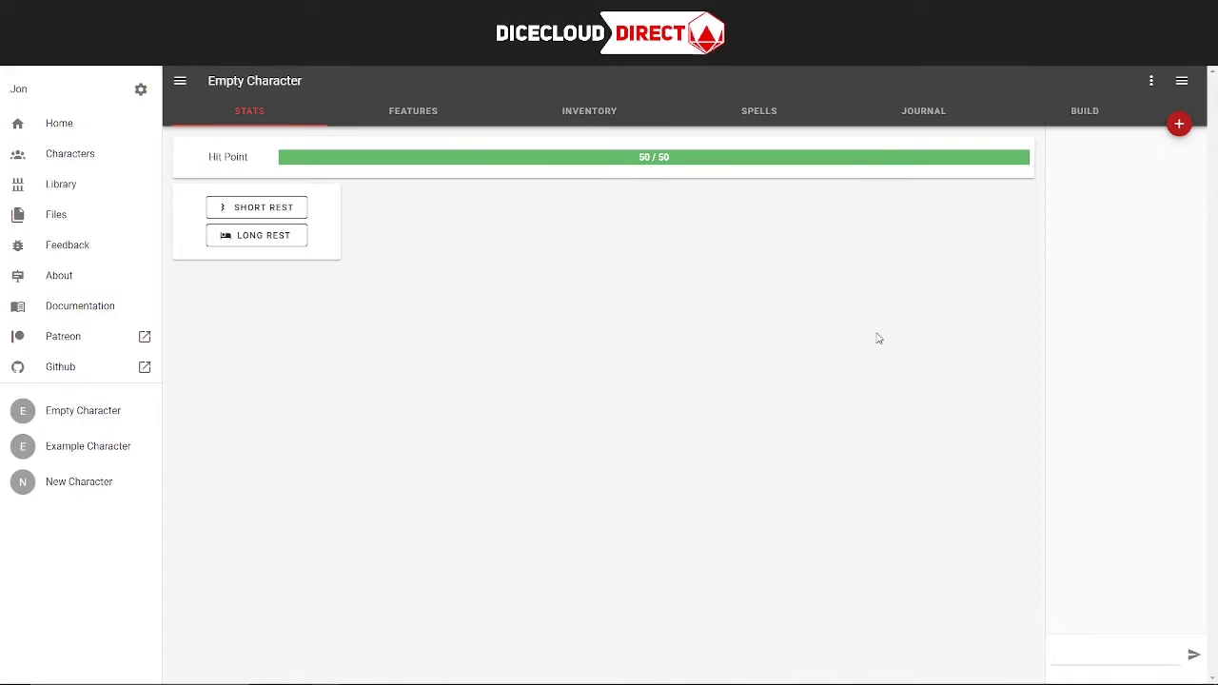
# Step: Examine the Empty Character's features, inventory, spells, journal and build pages and what can be added on each
pyautogui.click(1169, 126)
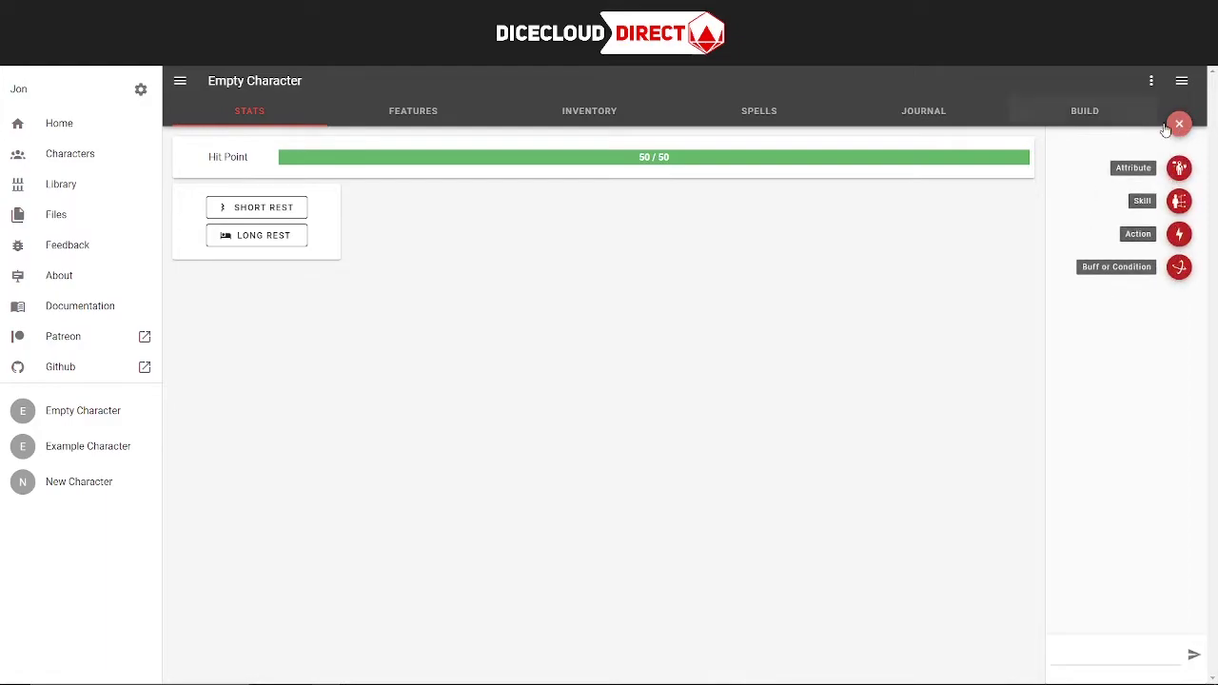
pyautogui.click(372, 110)
pyautogui.click(536, 114)
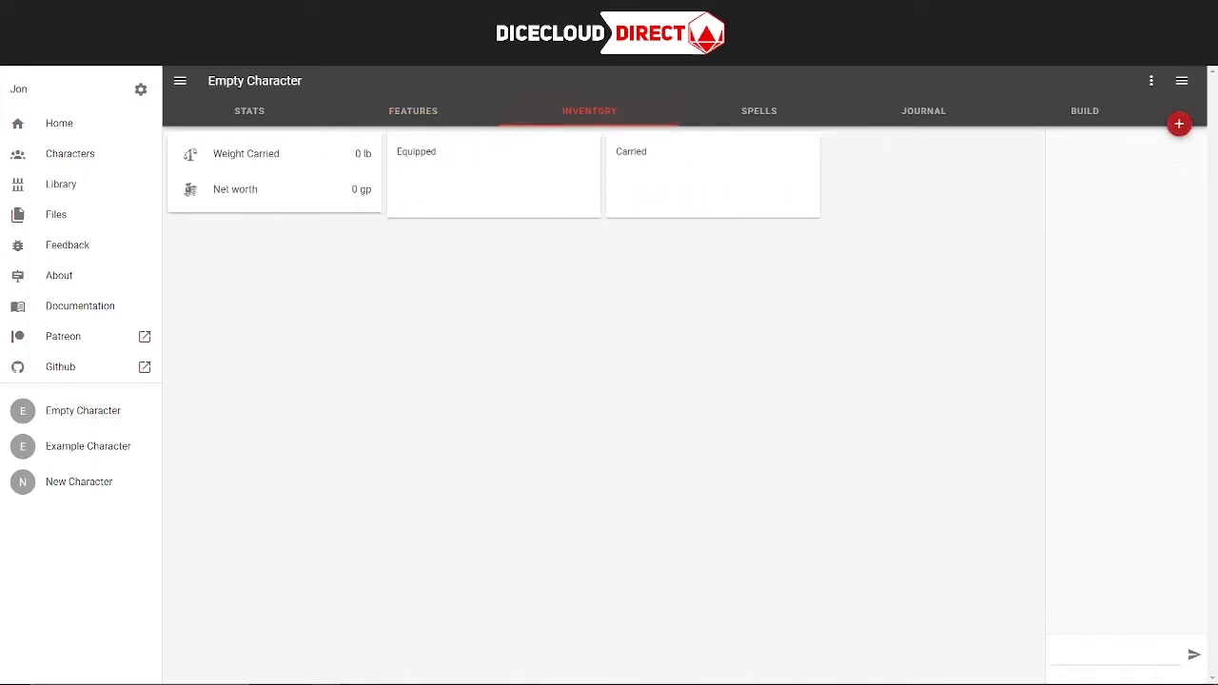
pyautogui.click(1179, 125)
pyautogui.click(715, 112)
pyautogui.click(1179, 125)
pyautogui.click(927, 121)
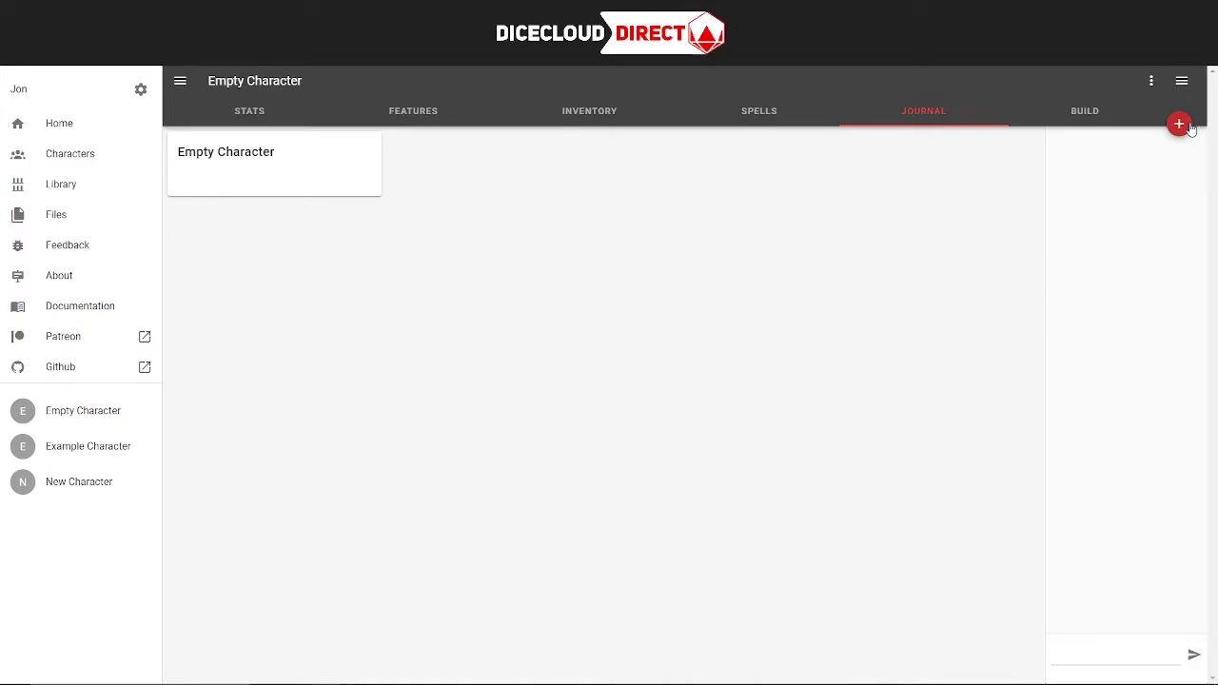
pyautogui.click(1188, 126)
pyautogui.click(1123, 124)
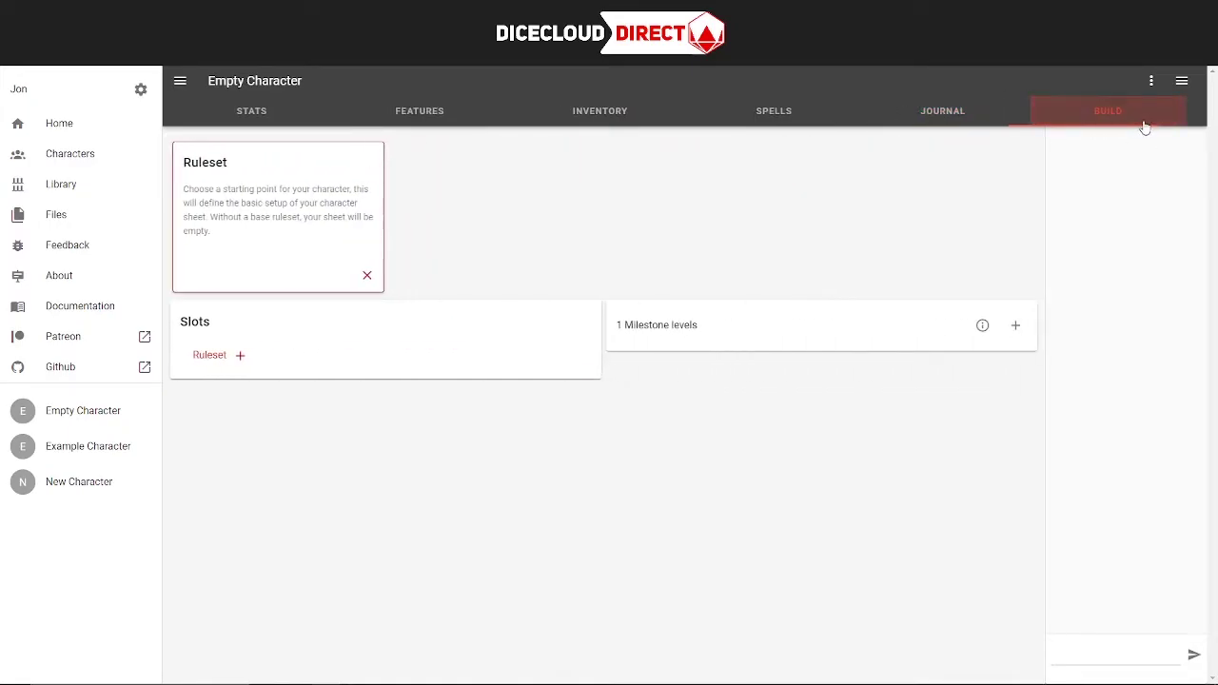
# Step: Enable the Show tree tab setting in the Empty Character's details
pyautogui.click(1152, 81)
pyautogui.click(1113, 130)
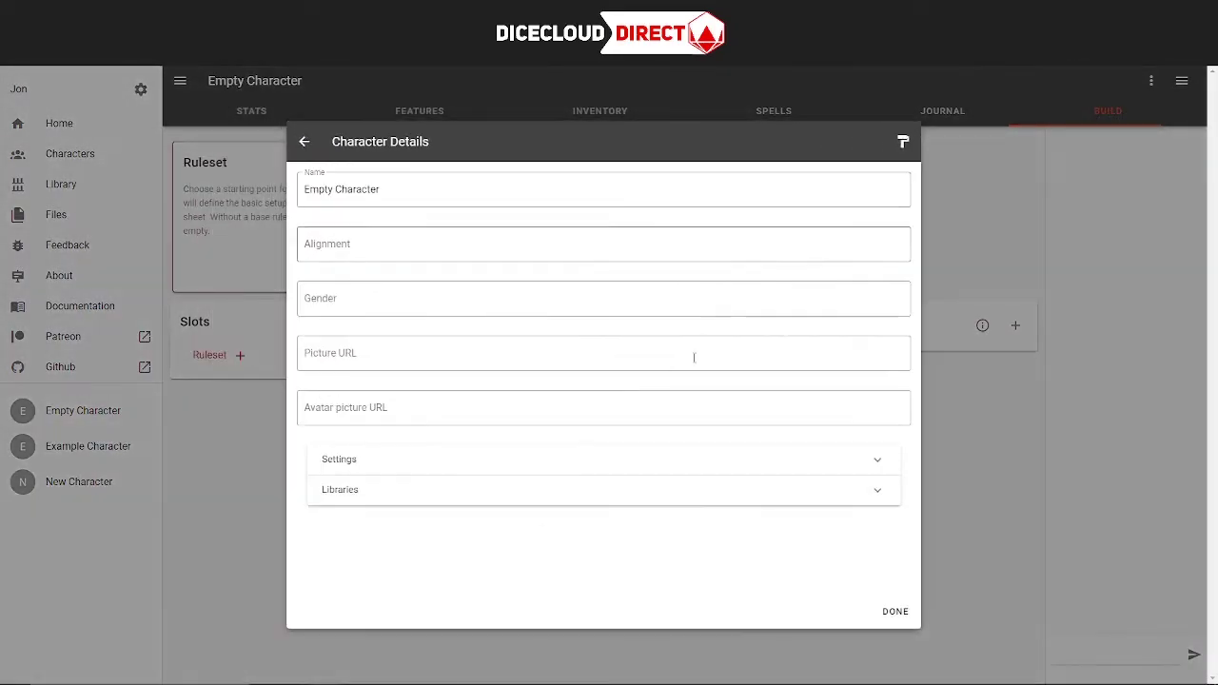
pyautogui.click(577, 467)
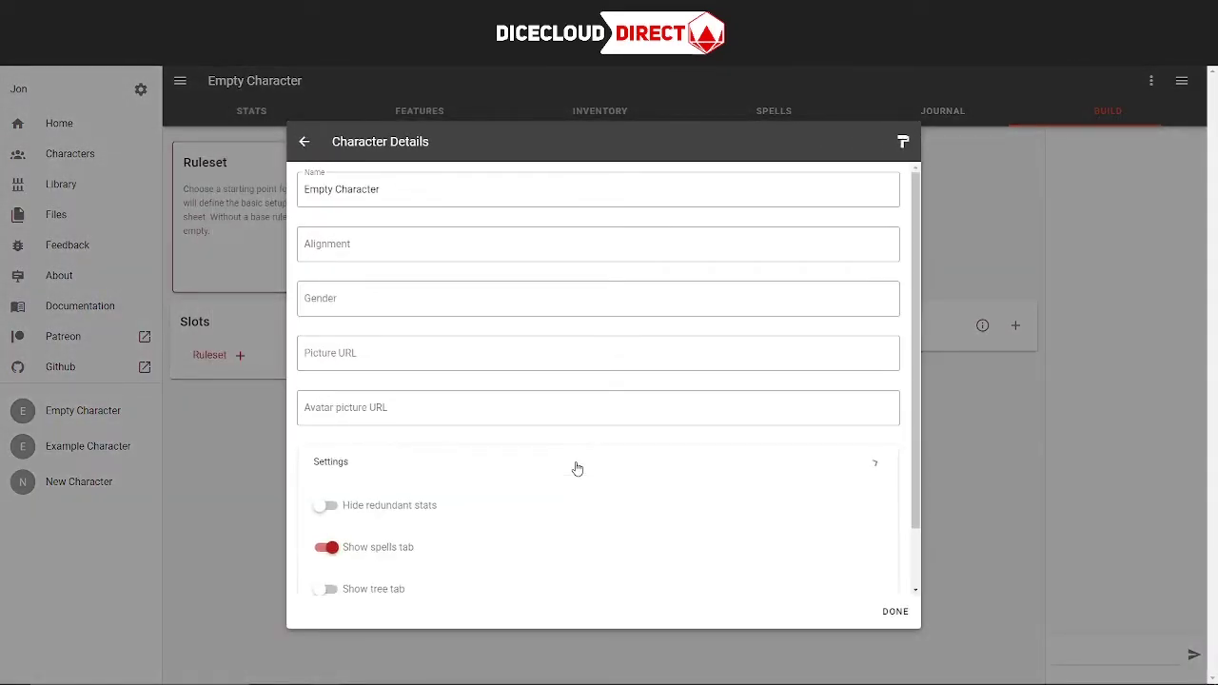
pyautogui.scroll(-1, 328, 518)
pyautogui.click(326, 529)
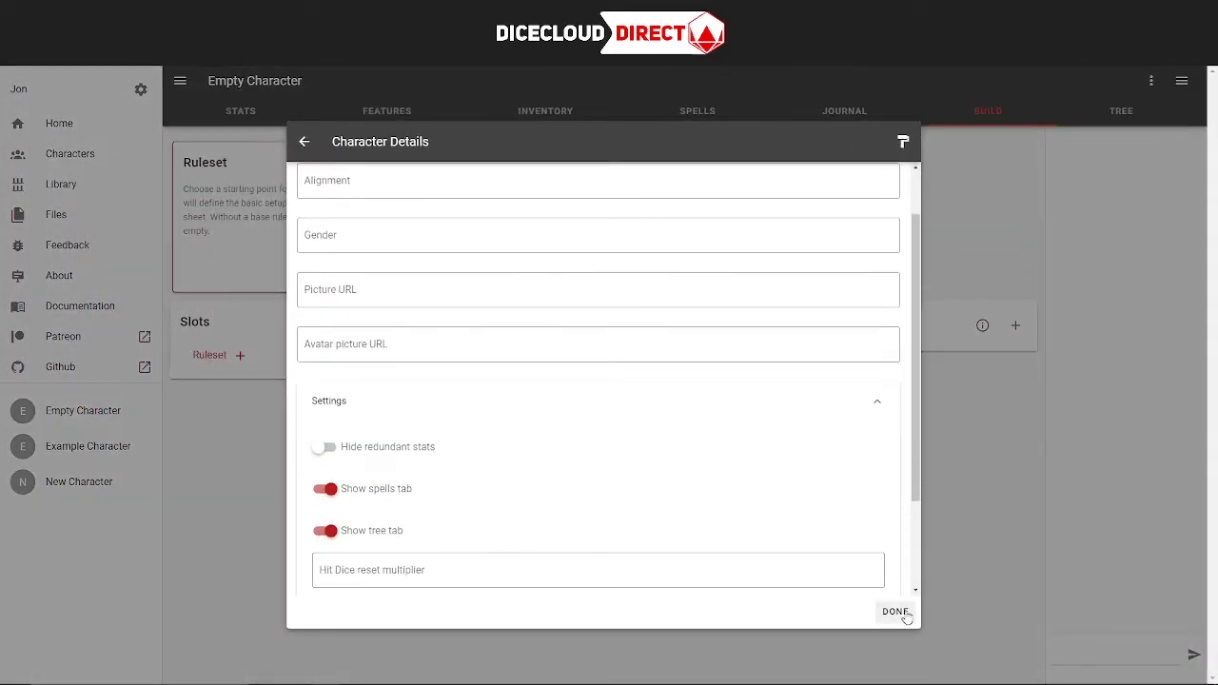
pyautogui.click(905, 615)
# Step: Examine the property types that can be added from the Empty Character's tree, with and without descriptions, without creating one
pyautogui.click(1095, 116)
pyautogui.moveTo(1178, 126)
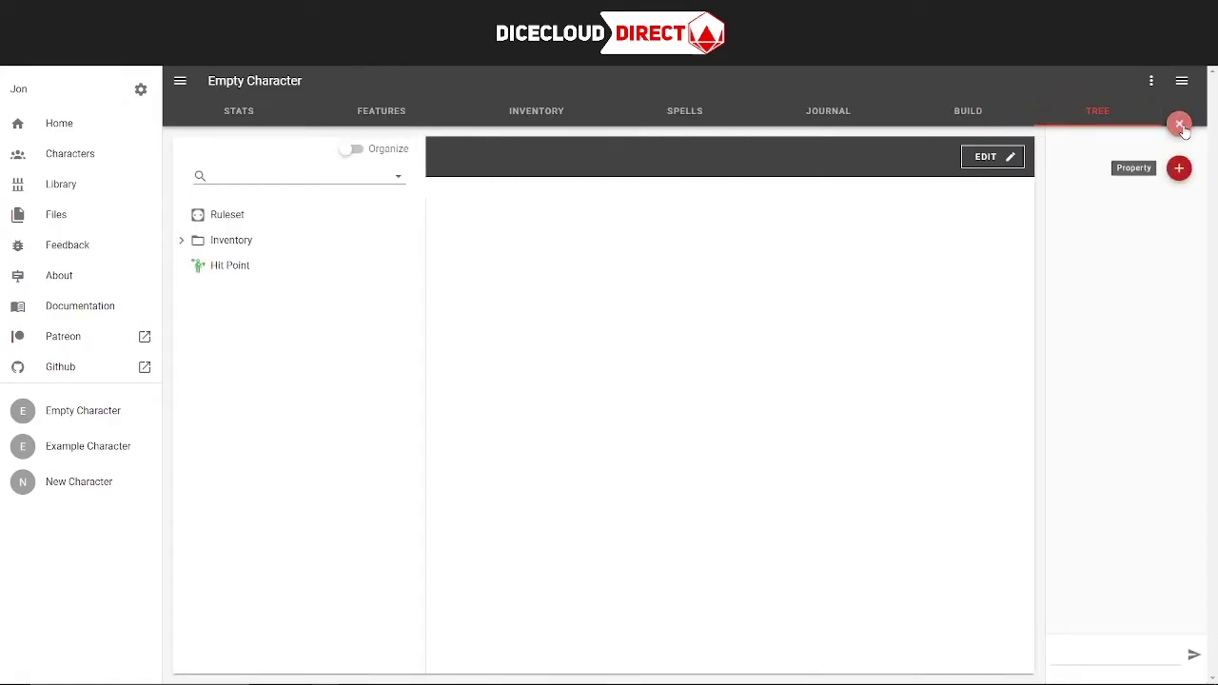
pyautogui.click(1179, 169)
pyautogui.scroll(-7, 745, 238)
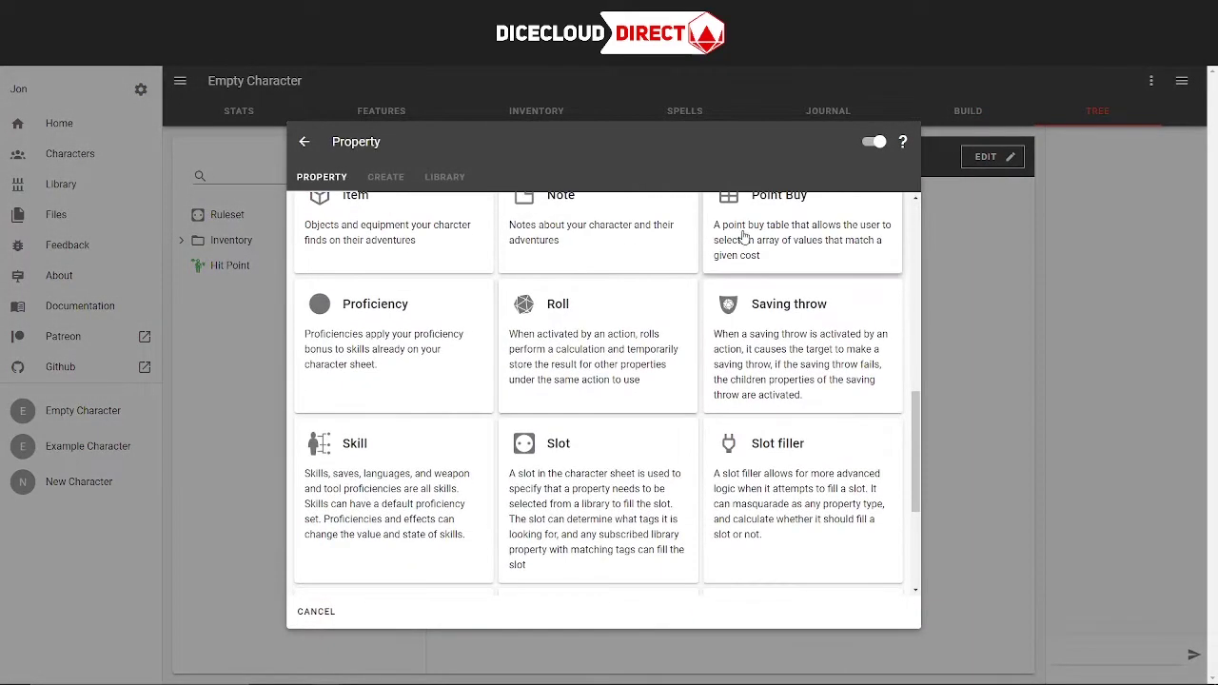
pyautogui.click(872, 142)
pyautogui.scroll(3, 666, 457)
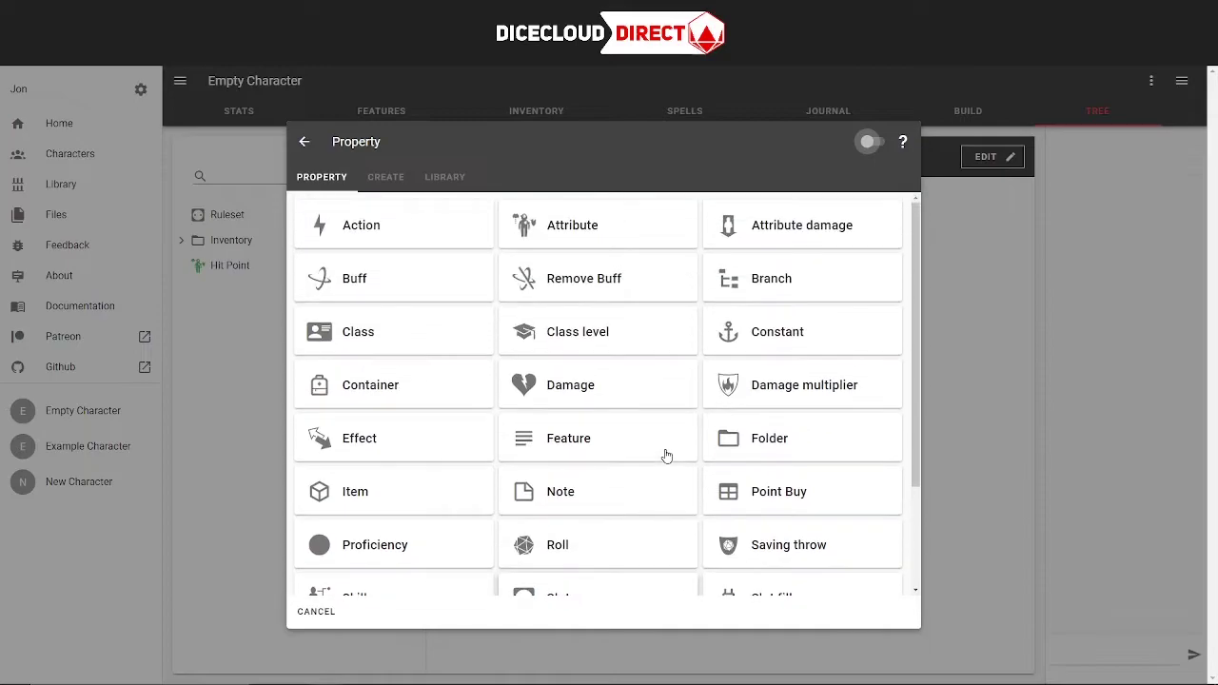
pyautogui.scroll(-3, 571, 380)
pyautogui.scroll(3, 680, 421)
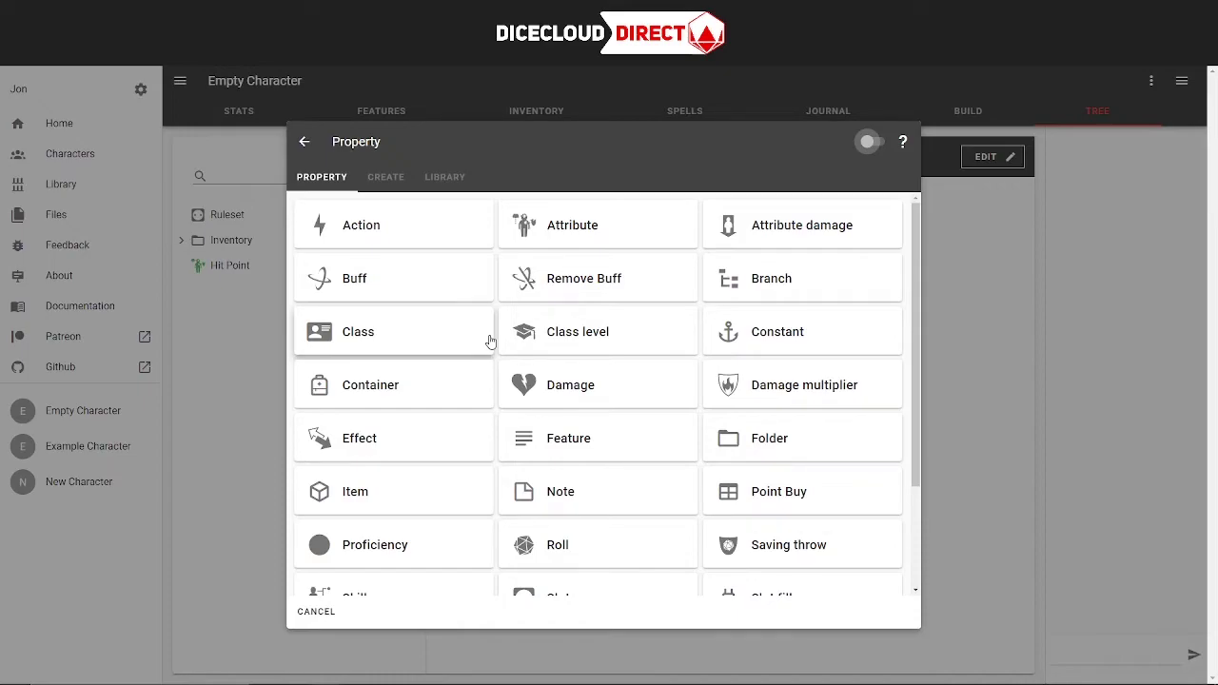
pyautogui.click(996, 248)
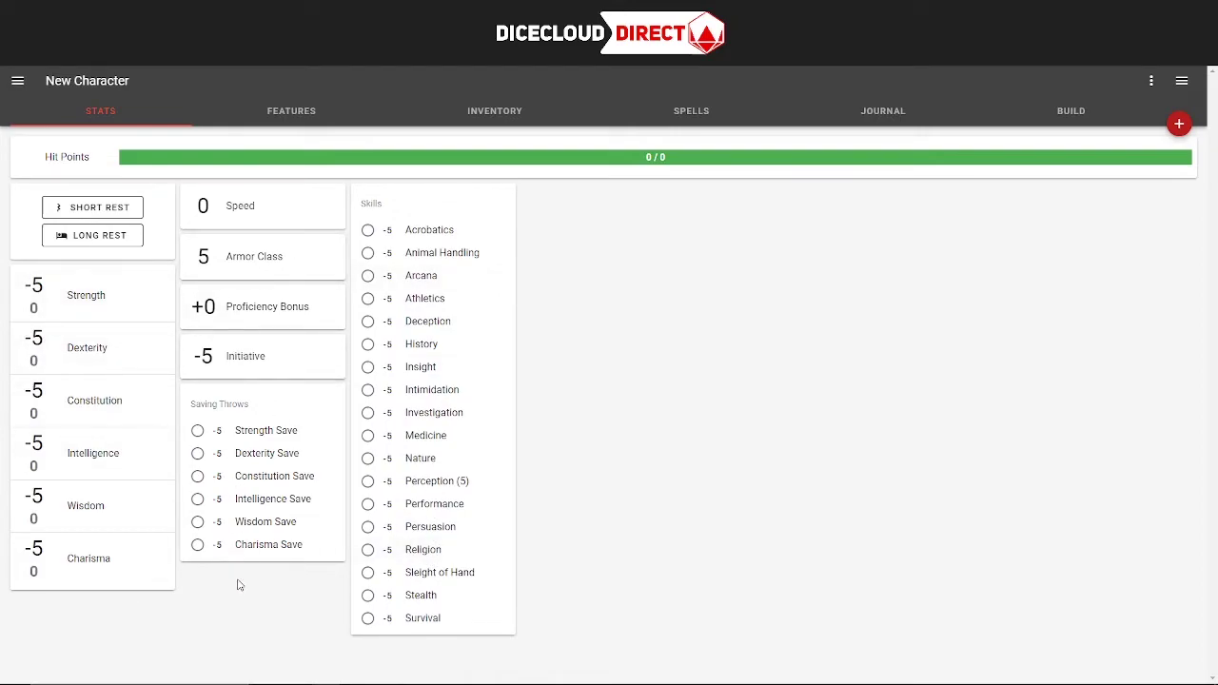
# Step: Look through New Character's features, inventory, spells and journal pages and return to its stats
pyautogui.click(333, 118)
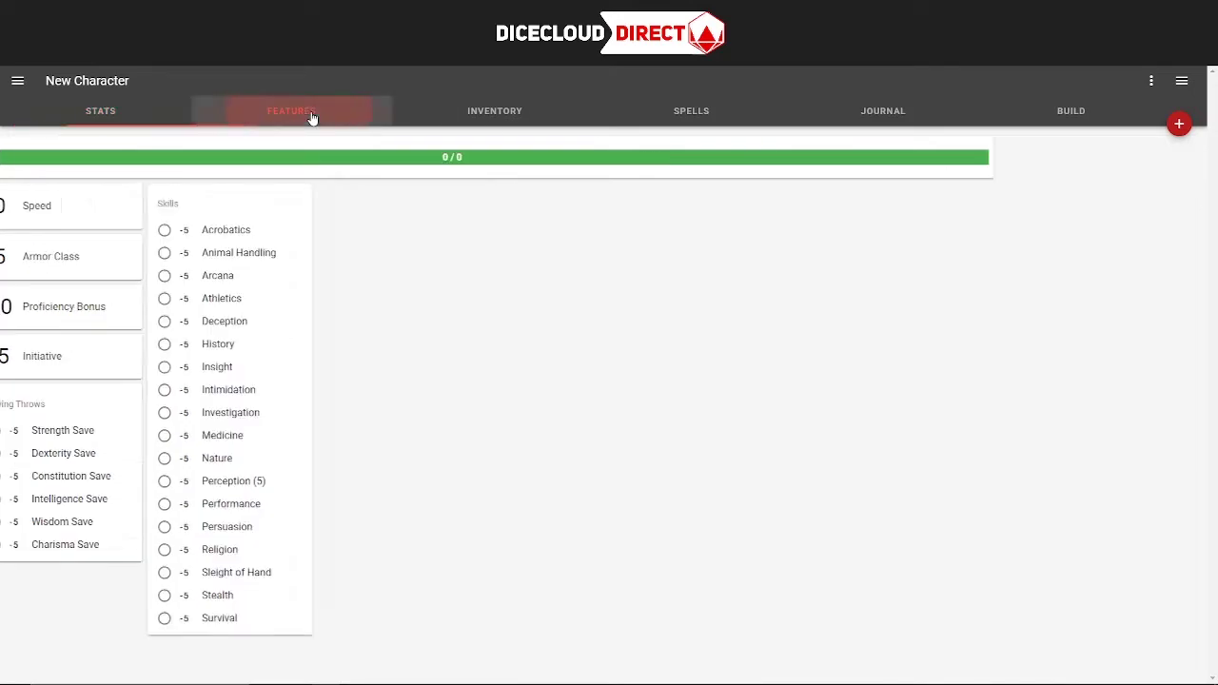
pyautogui.click(563, 119)
pyautogui.click(924, 114)
pyautogui.click(146, 111)
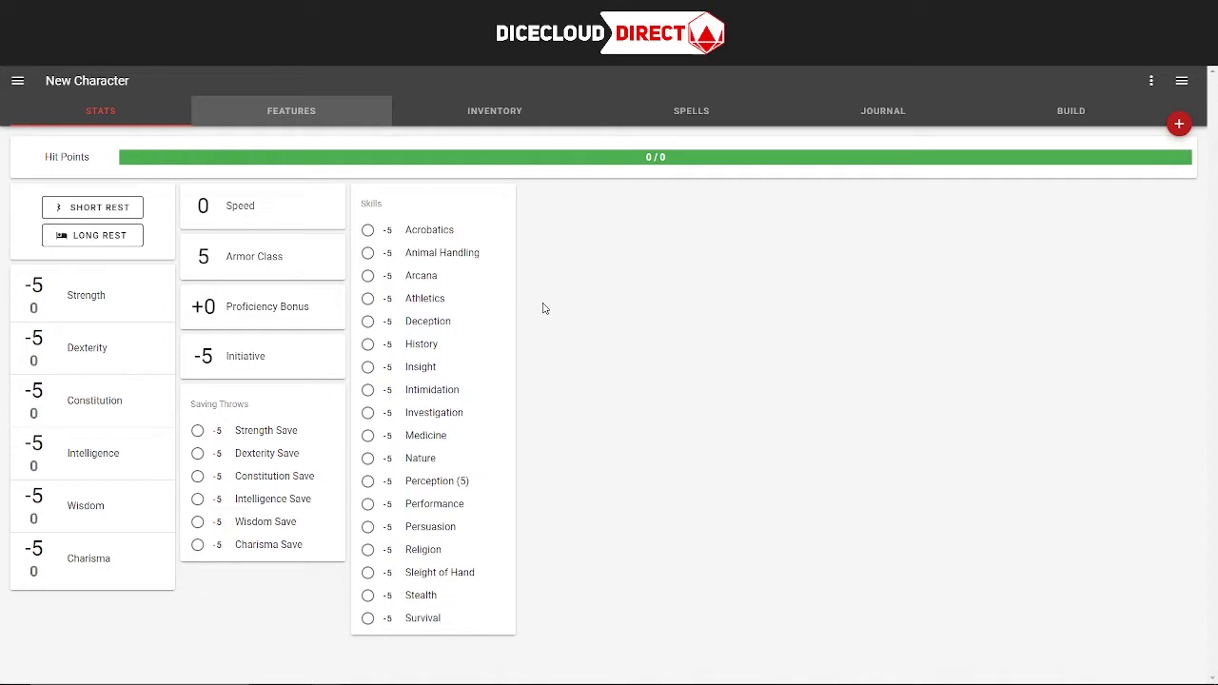
pyautogui.click(293, 110)
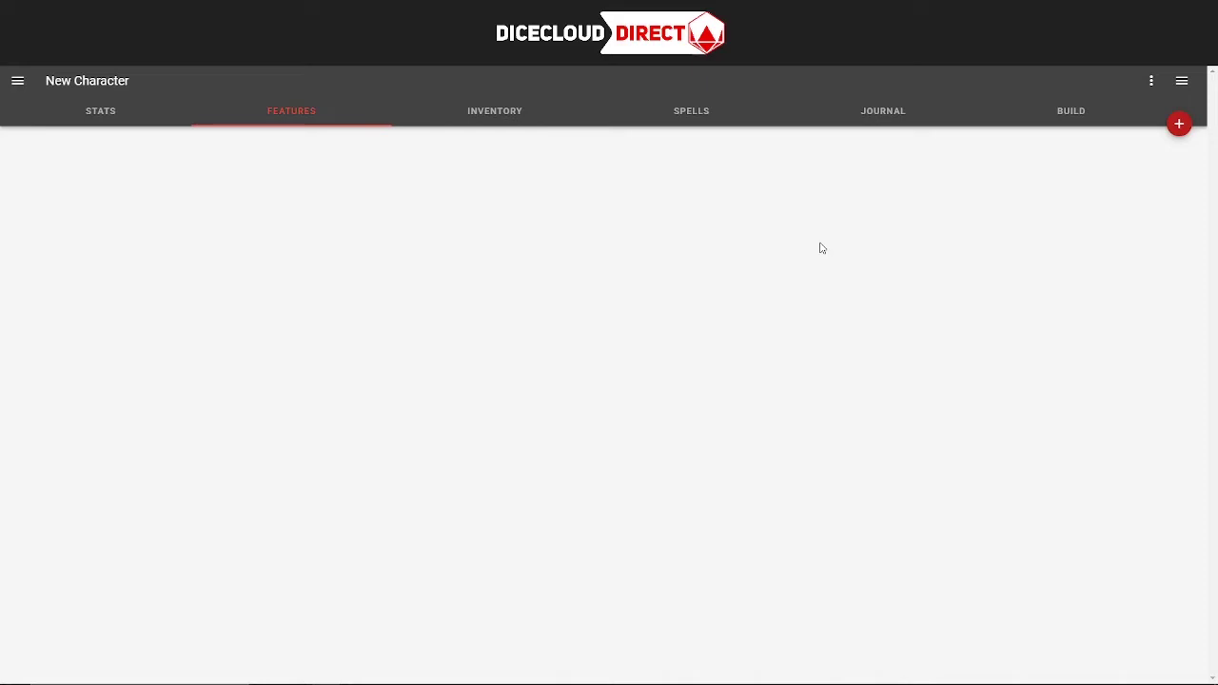
pyautogui.click(126, 122)
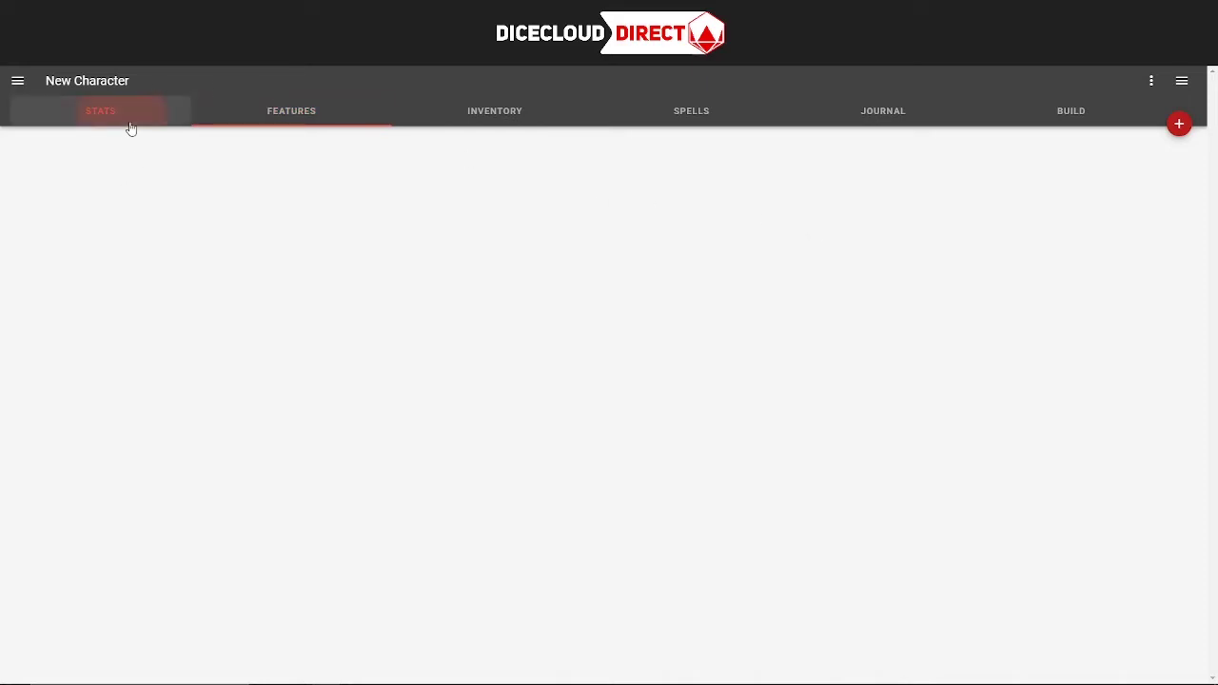
pyautogui.click(523, 125)
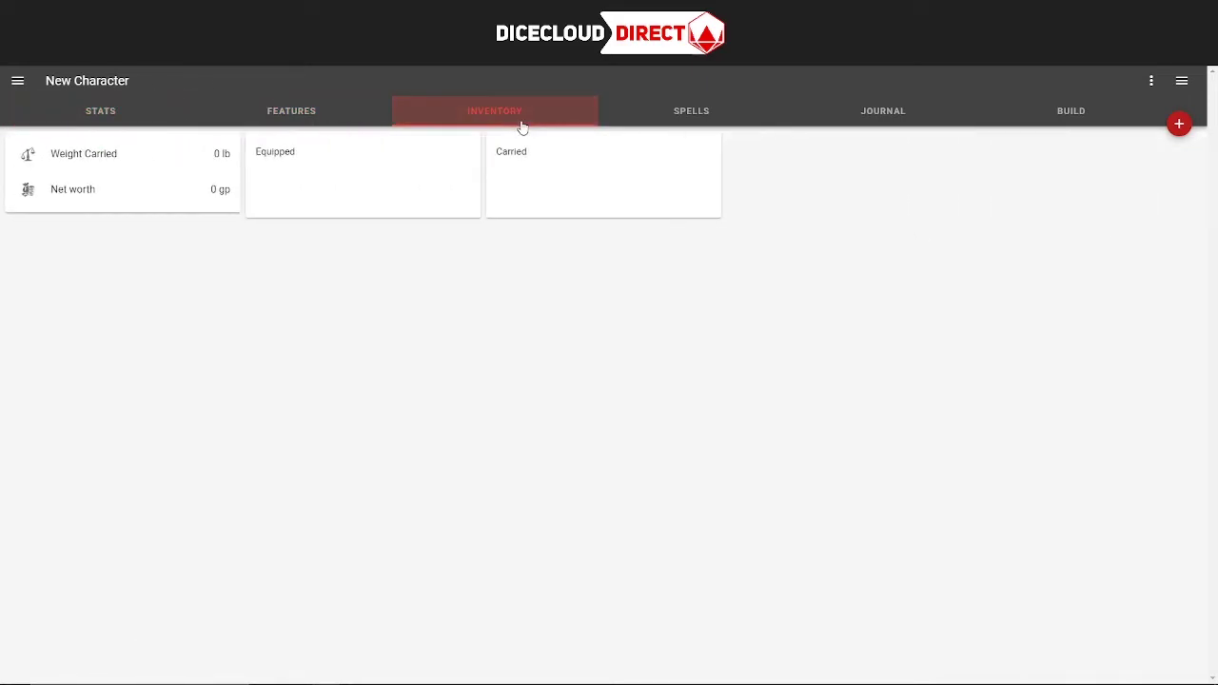
pyautogui.click(698, 108)
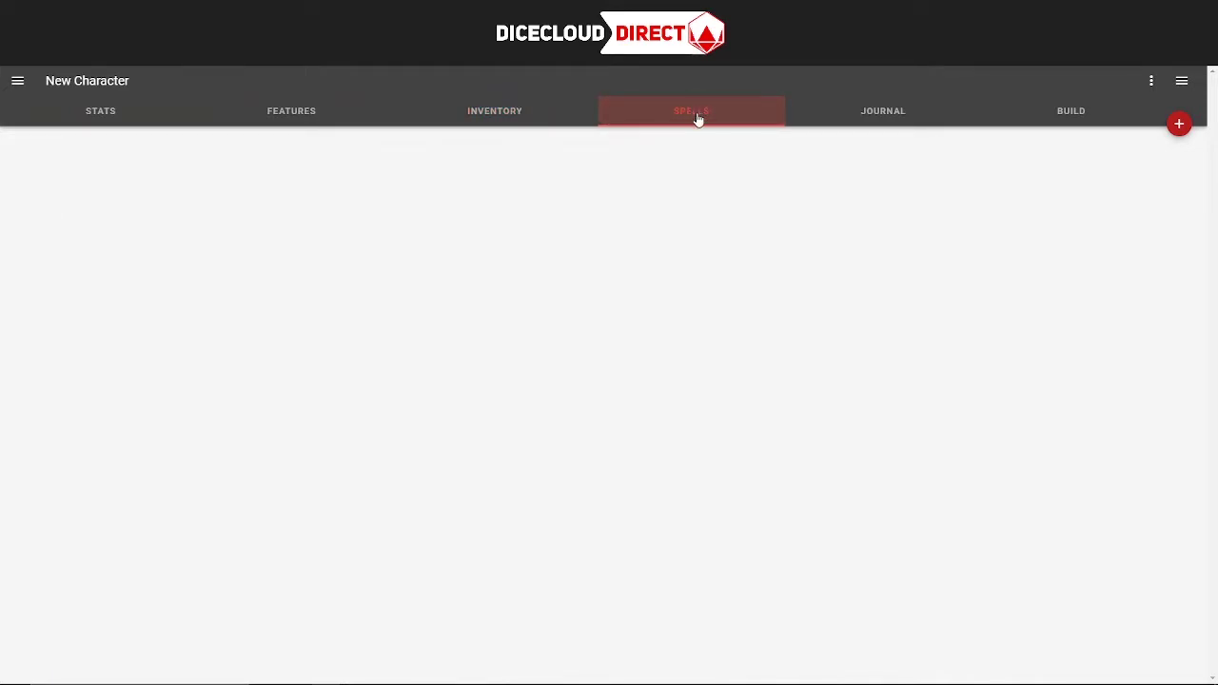
pyautogui.click(682, 113)
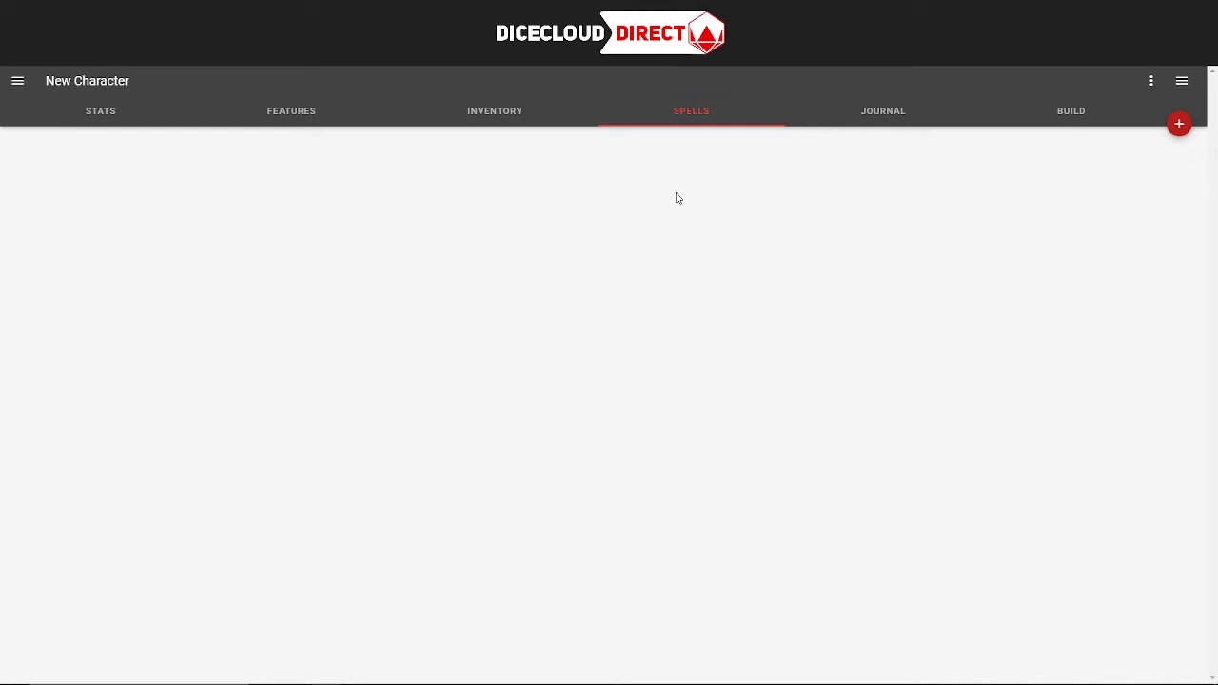
pyautogui.click(161, 112)
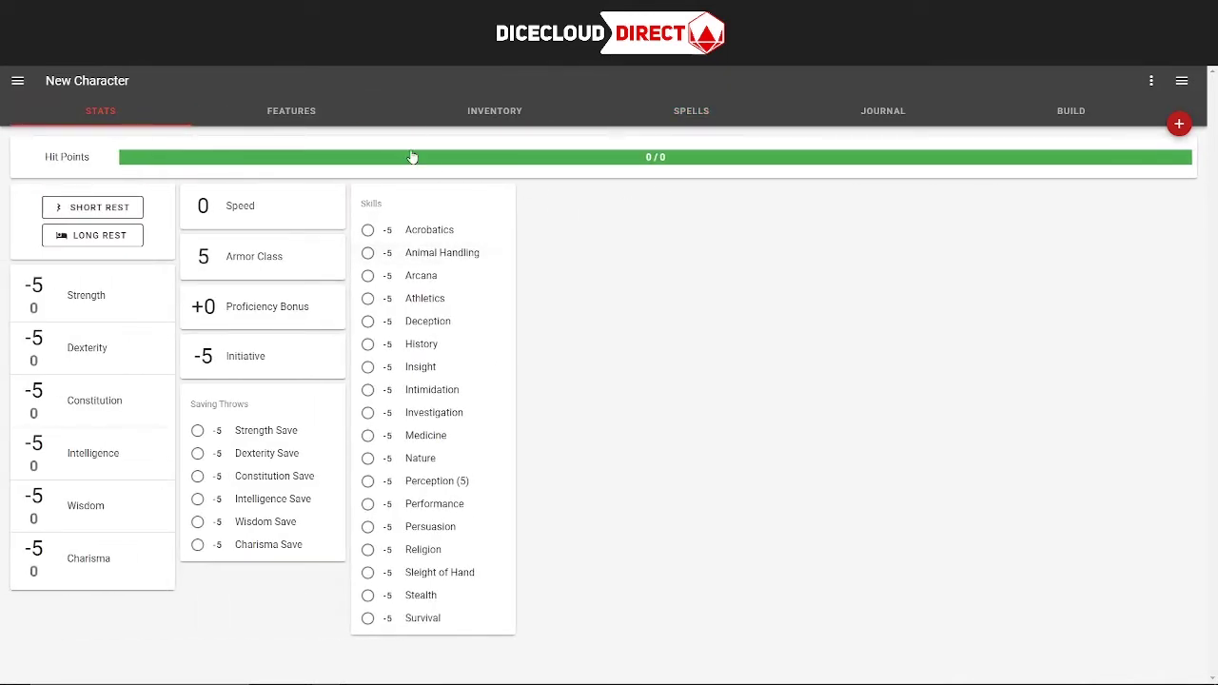
pyautogui.click(303, 111)
pyautogui.click(504, 111)
pyautogui.click(705, 111)
pyautogui.click(880, 111)
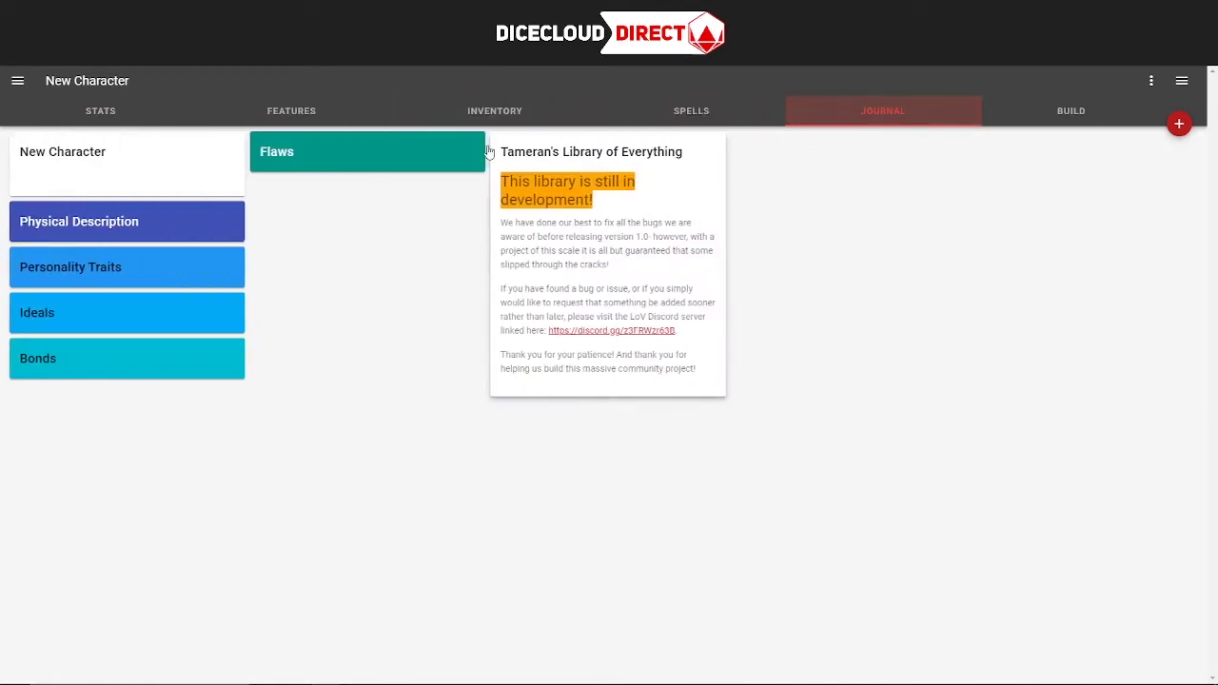
pyautogui.click(101, 112)
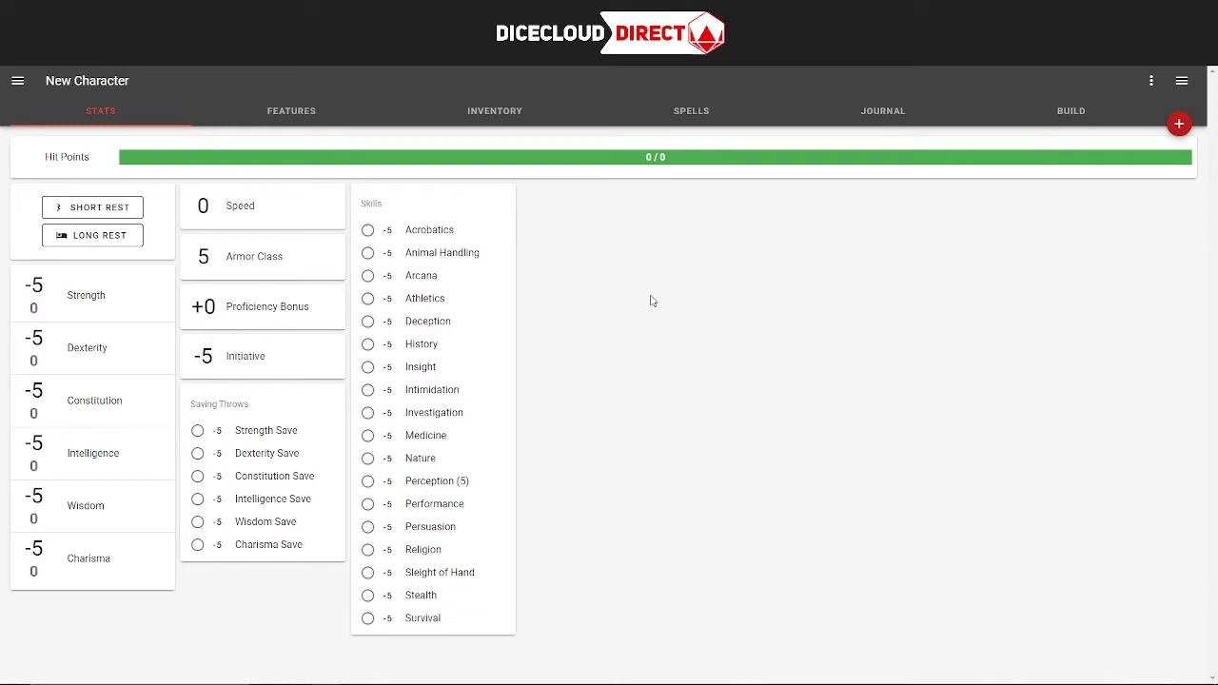
# Step: Open TLoE Stat Assignment in New Character's build and examine the ability scores and point total
pyautogui.click(1078, 116)
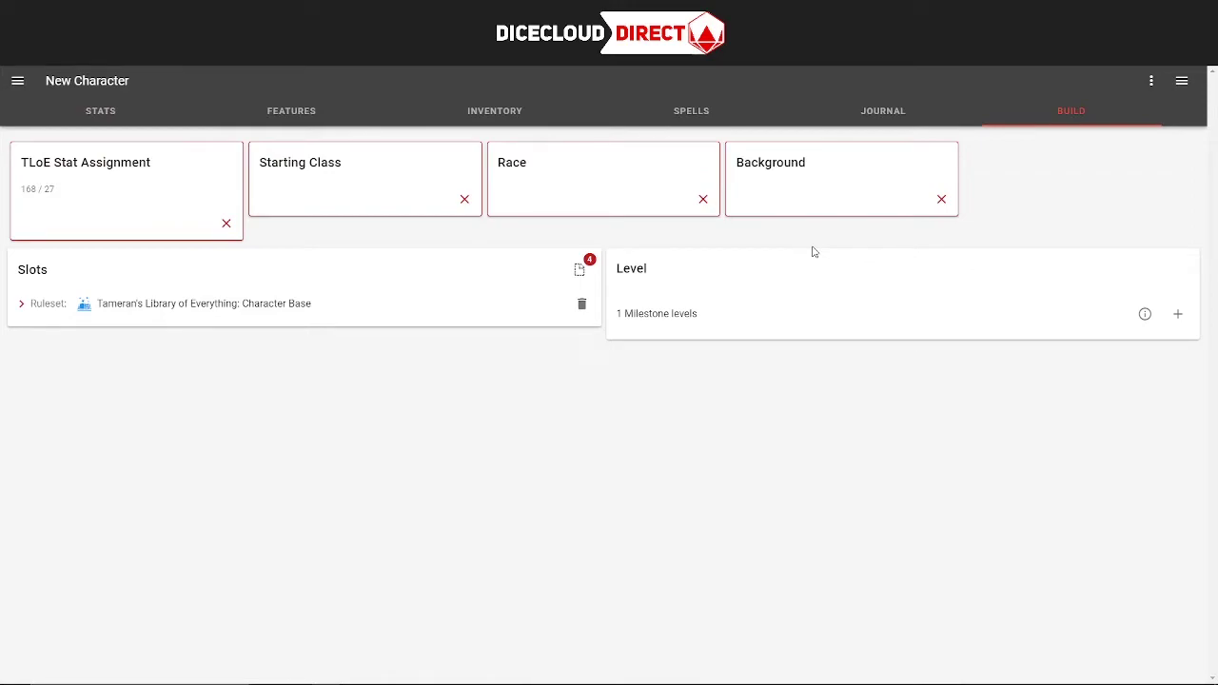
pyautogui.click(66, 185)
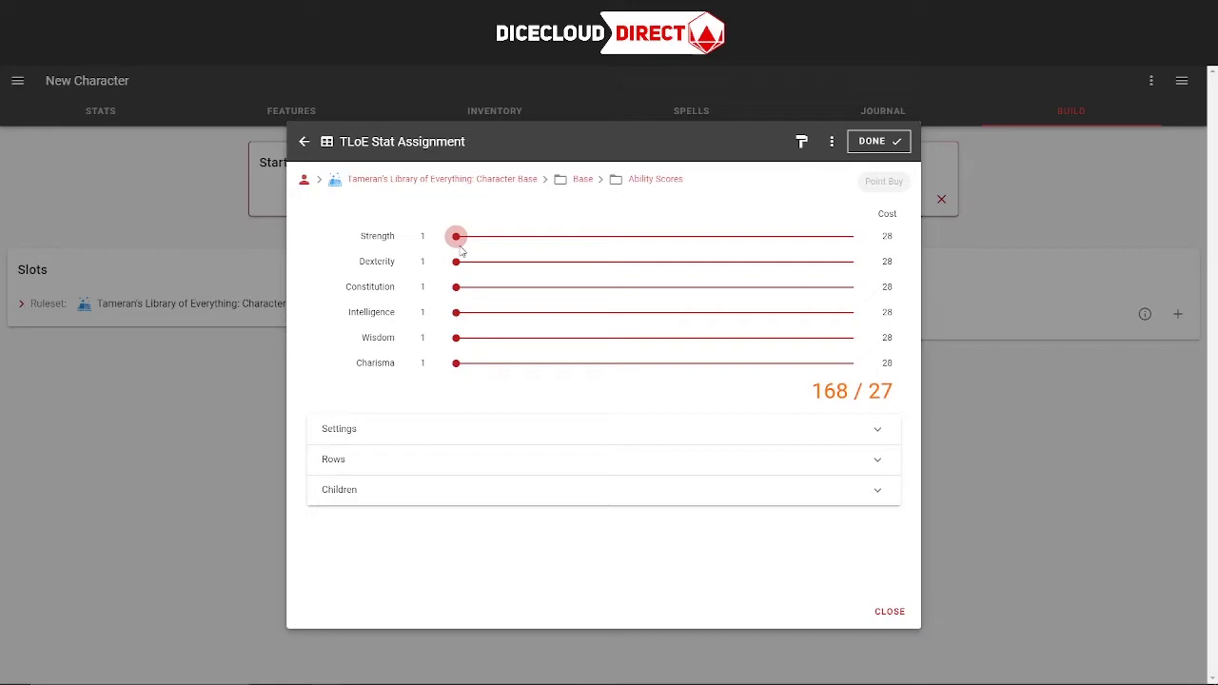
pyautogui.click(458, 259)
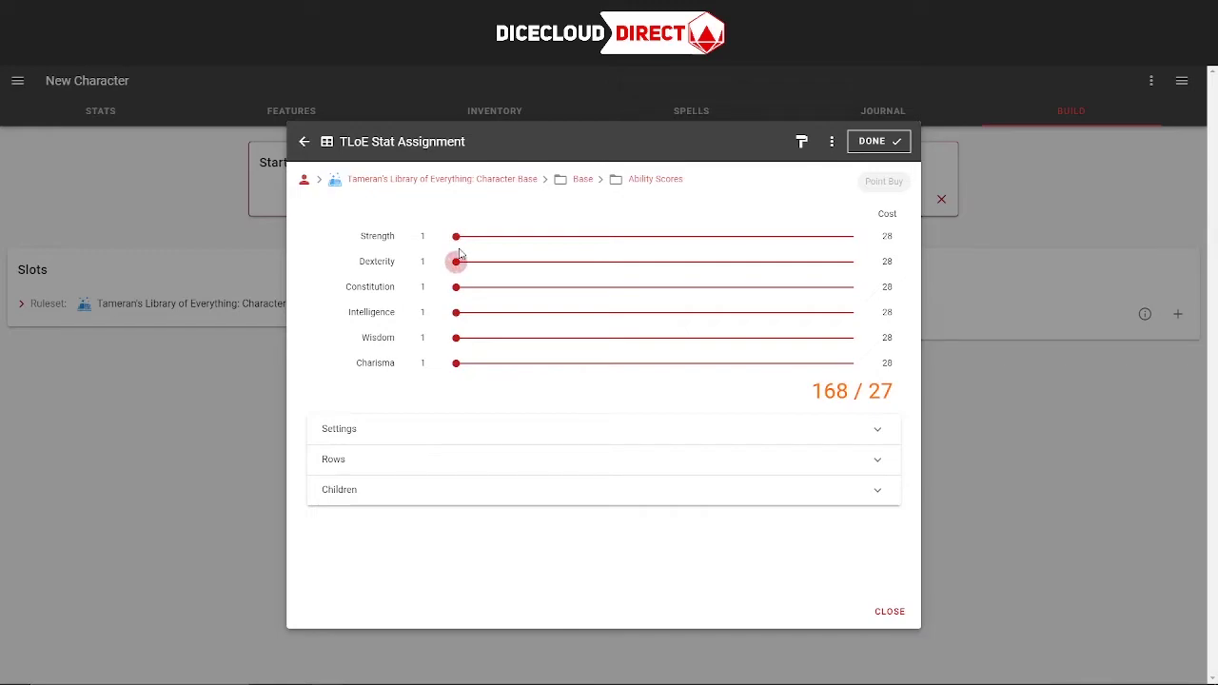
pyautogui.moveTo(809, 397); pyautogui.dragTo(895, 394)
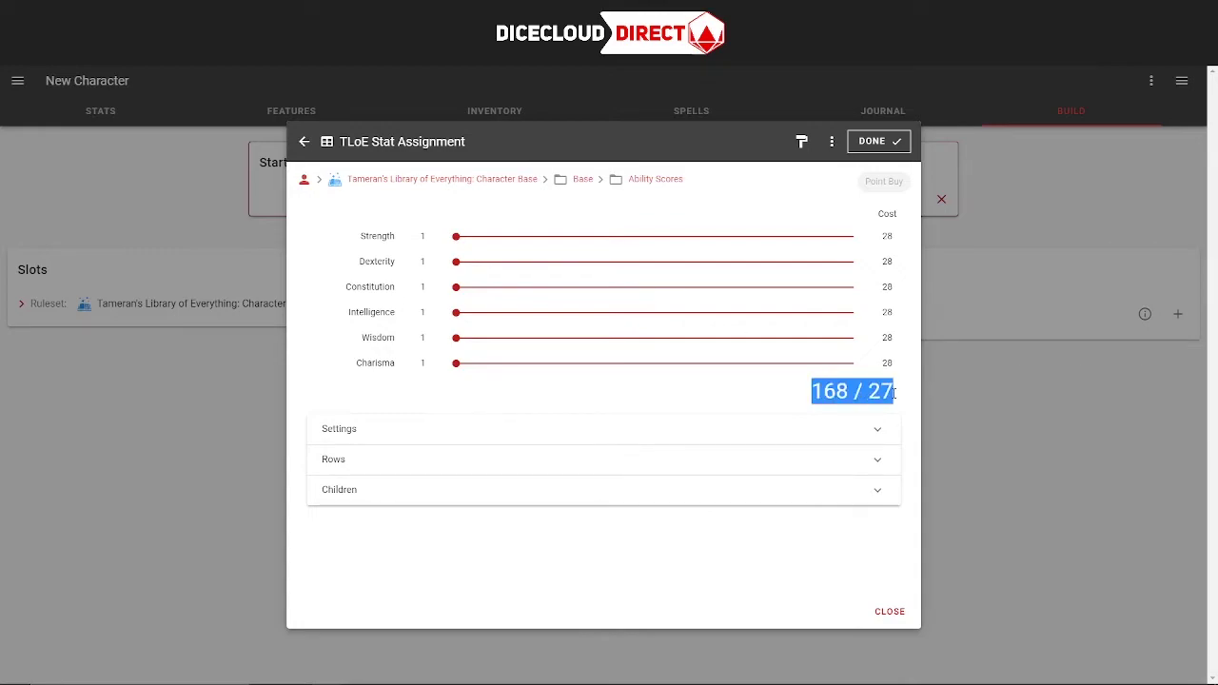
pyautogui.click(895, 393)
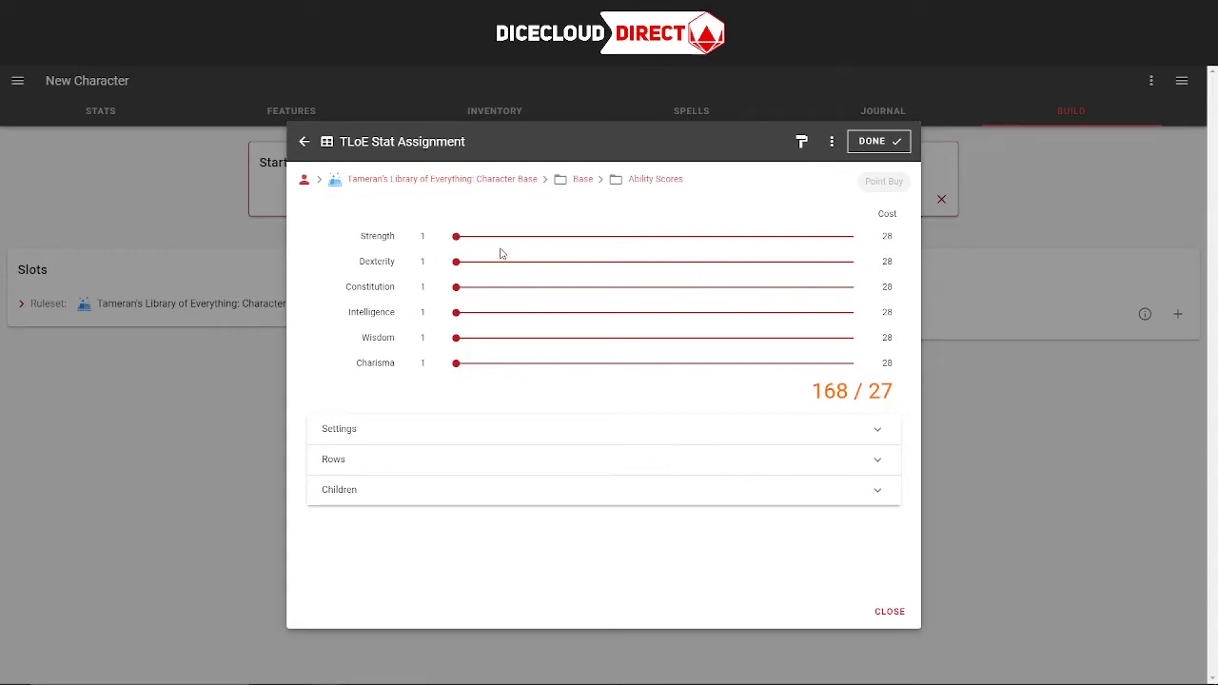
# Step: Try raising the Strength score and examine the ability costs and point total
pyautogui.moveTo(457, 237); pyautogui.dragTo(757, 248)
pyautogui.moveTo(884, 237); pyautogui.dragTo(905, 368)
pyautogui.click(906, 373)
pyautogui.doubleClick(881, 392)
pyautogui.click(440, 201)
# Step: Set the ability scores to Strength 15, Dexterity 14, Constitution 14, Intelligence 9, Wisdom 8 and Charisma 11
pyautogui.moveTo(456, 236); pyautogui.dragTo(1037, 255)
pyautogui.moveTo(854, 236); pyautogui.dragTo(686, 286)
pyautogui.moveTo(658, 317); pyautogui.dragTo(644, 314)
pyautogui.moveTo(617, 338); pyautogui.dragTo(603, 346)
pyautogui.moveTo(753, 364); pyautogui.dragTo(665, 364)
pyautogui.moveTo(694, 279); pyautogui.dragTo(730, 286)
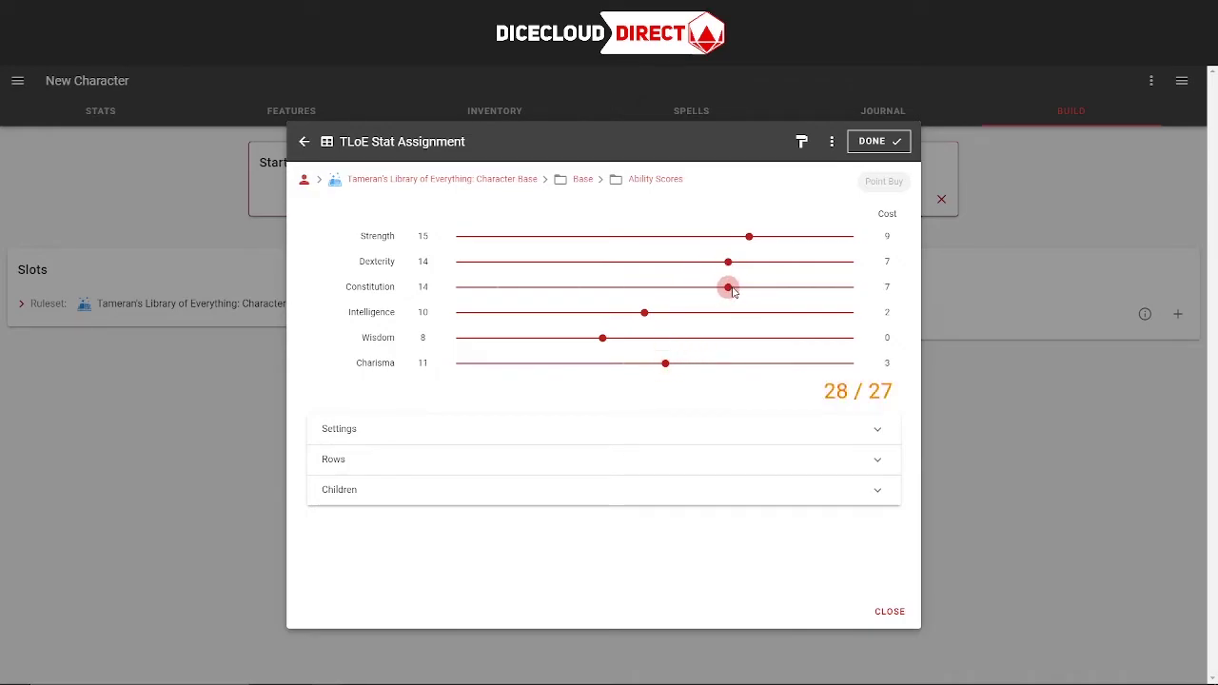
pyautogui.click(729, 262)
pyautogui.moveTo(644, 314); pyautogui.dragTo(626, 322)
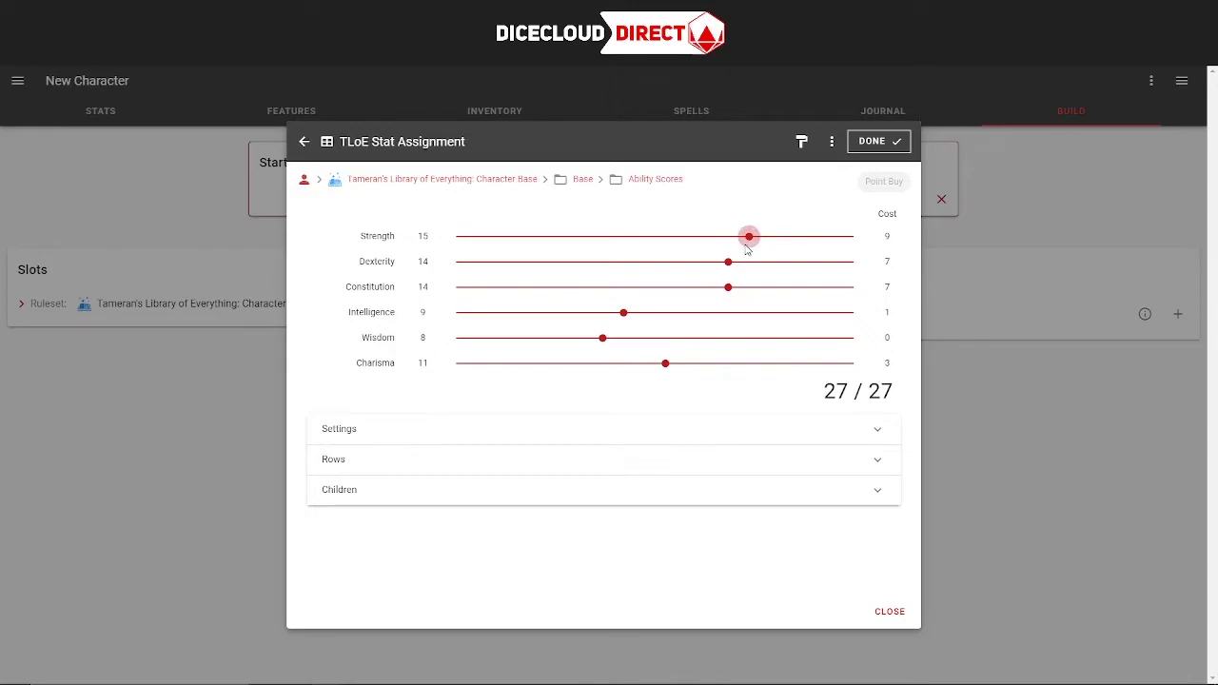
# Step: Try Strength 16 in TLoE Stat Assignment and examine the point total and the character's stats
pyautogui.moveTo(898, 392); pyautogui.dragTo(882, 391)
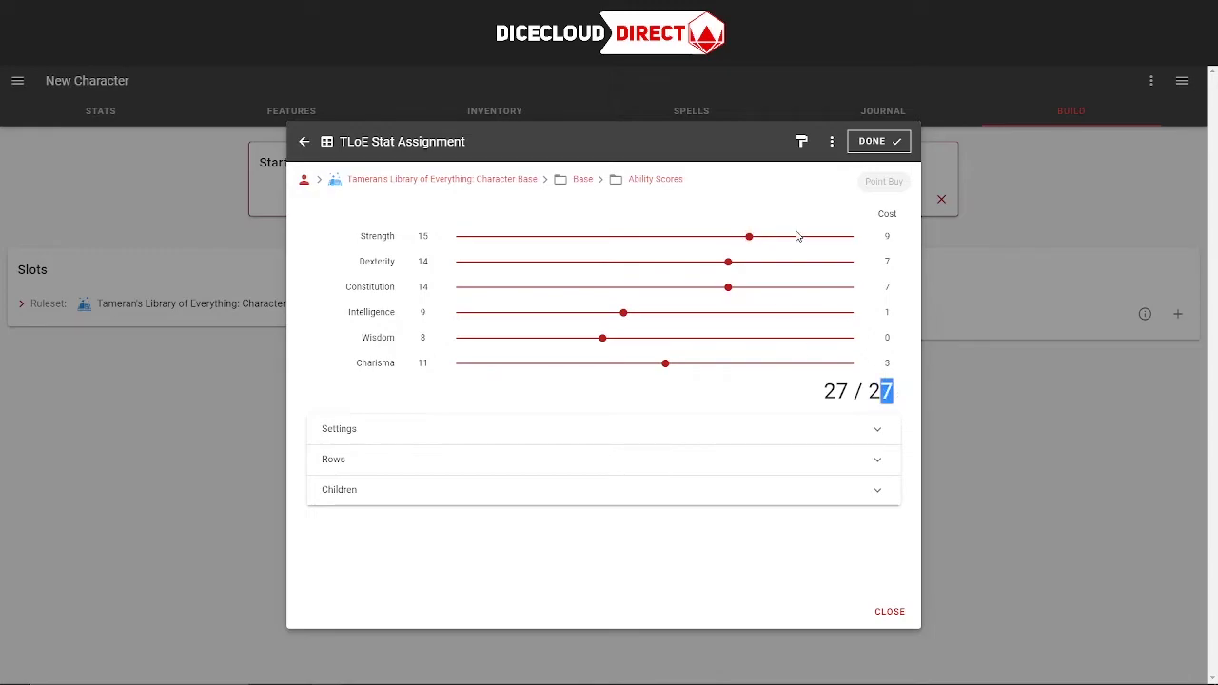
pyautogui.moveTo(821, 400); pyautogui.dragTo(877, 367)
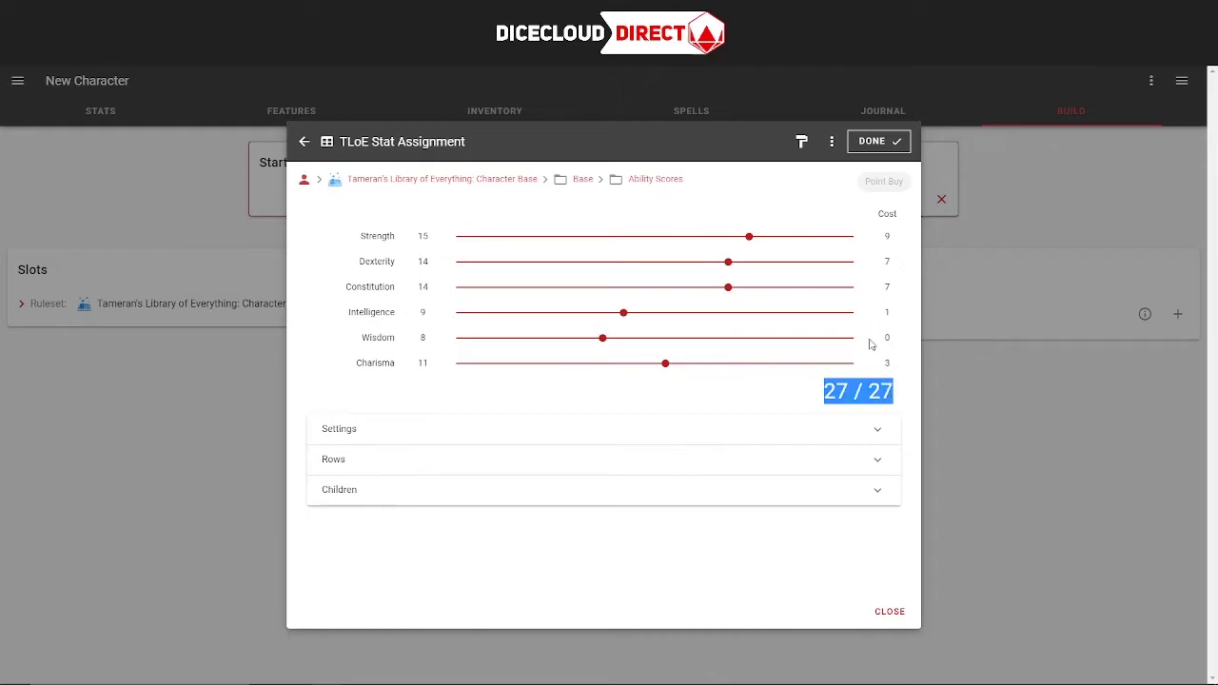
pyautogui.moveTo(759, 242); pyautogui.dragTo(770, 238)
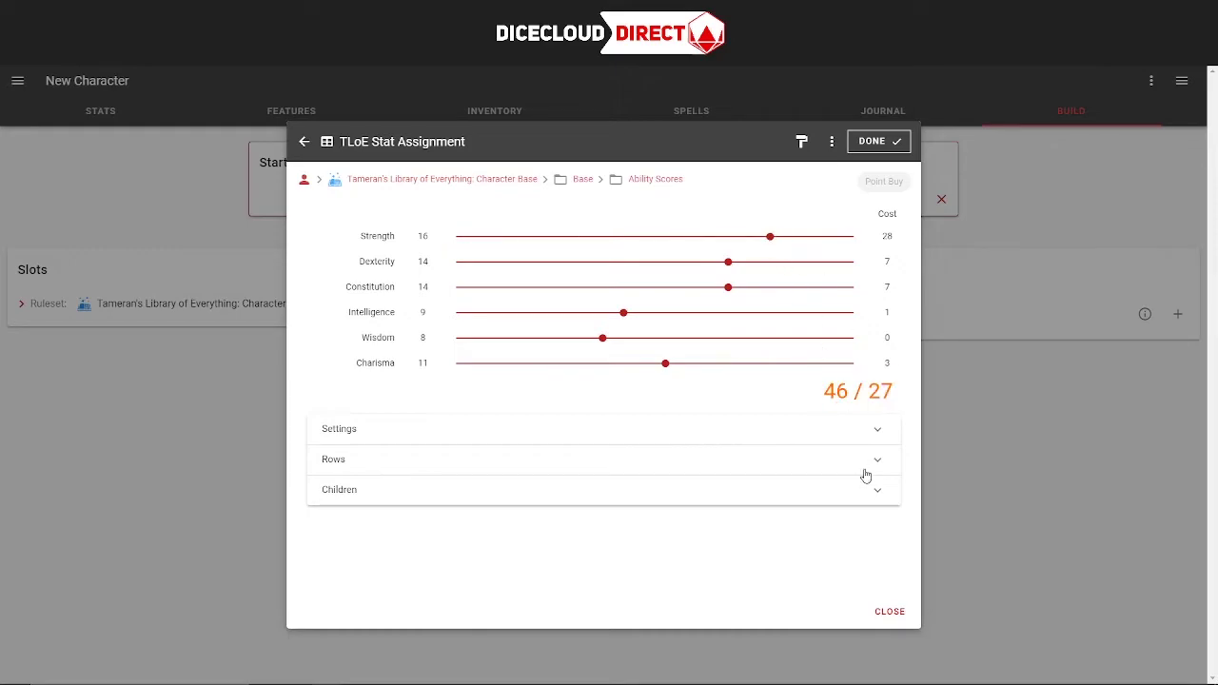
pyautogui.click(891, 611)
pyautogui.click(90, 113)
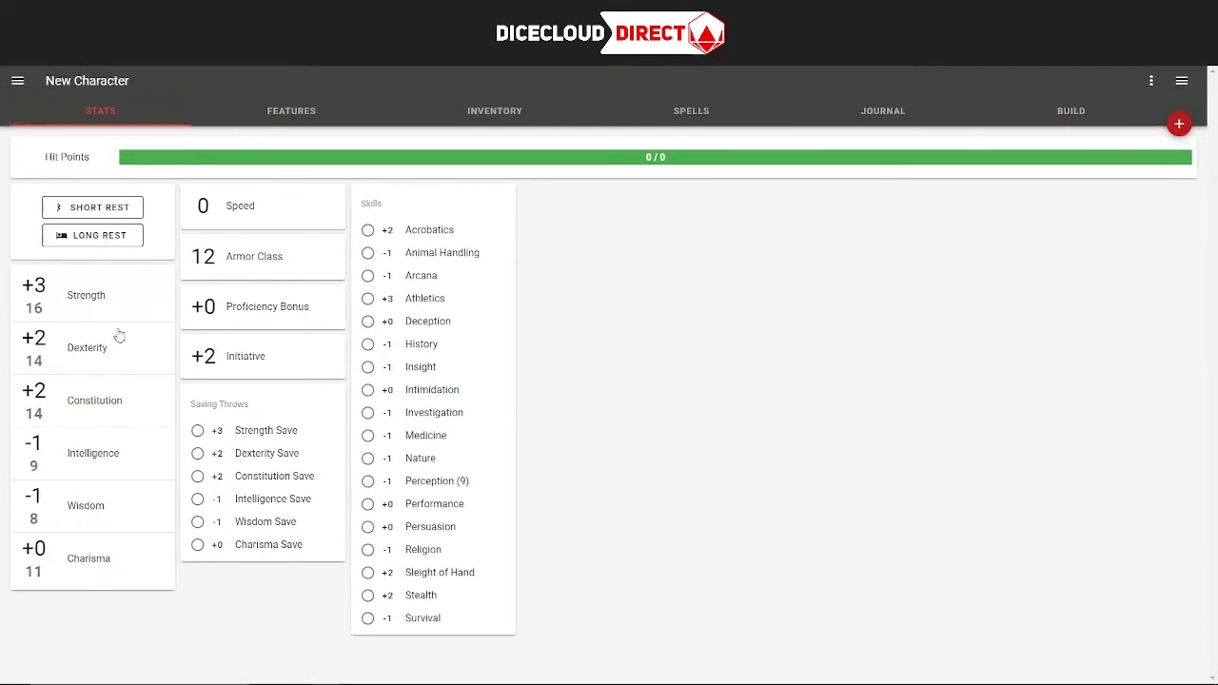
# Step: Reopen TLoE Stat Assignment from the build and set the Strength score back to 15
pyautogui.click(1070, 114)
pyautogui.click(152, 195)
pyautogui.moveTo(771, 237); pyautogui.dragTo(750, 237)
pyautogui.click(890, 611)
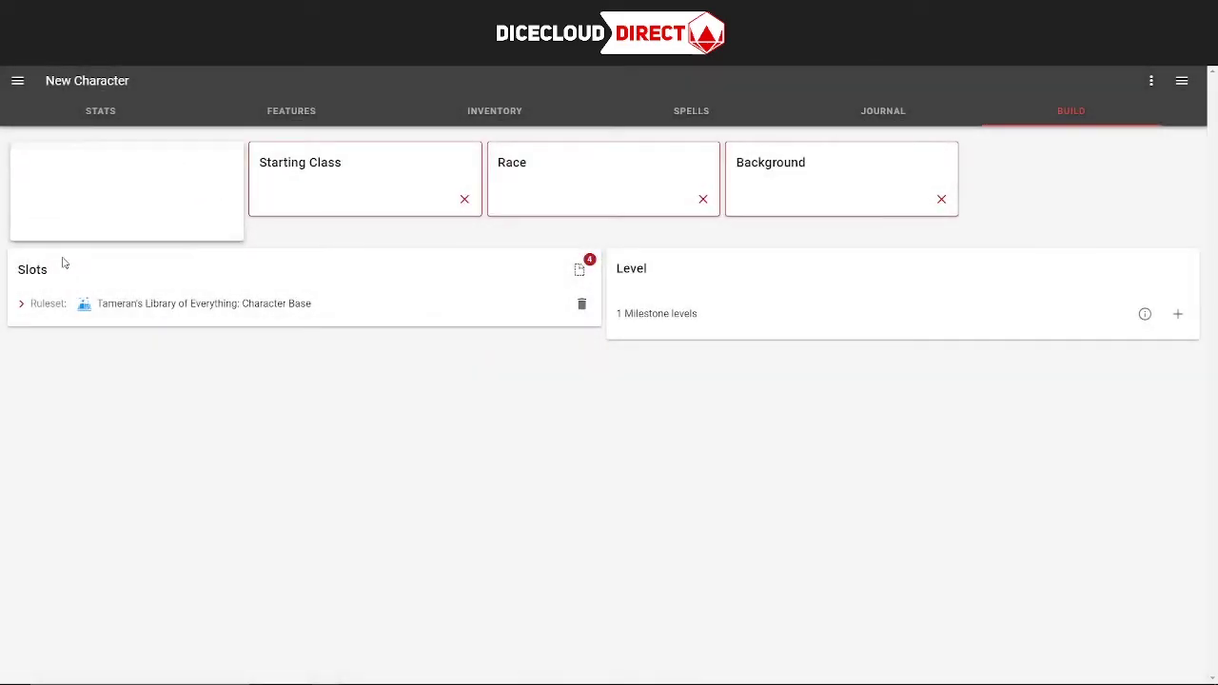
# Step: Dismiss the TLoE Stat Assignment card from New Character's build
pyautogui.click(188, 202)
pyautogui.click(187, 194)
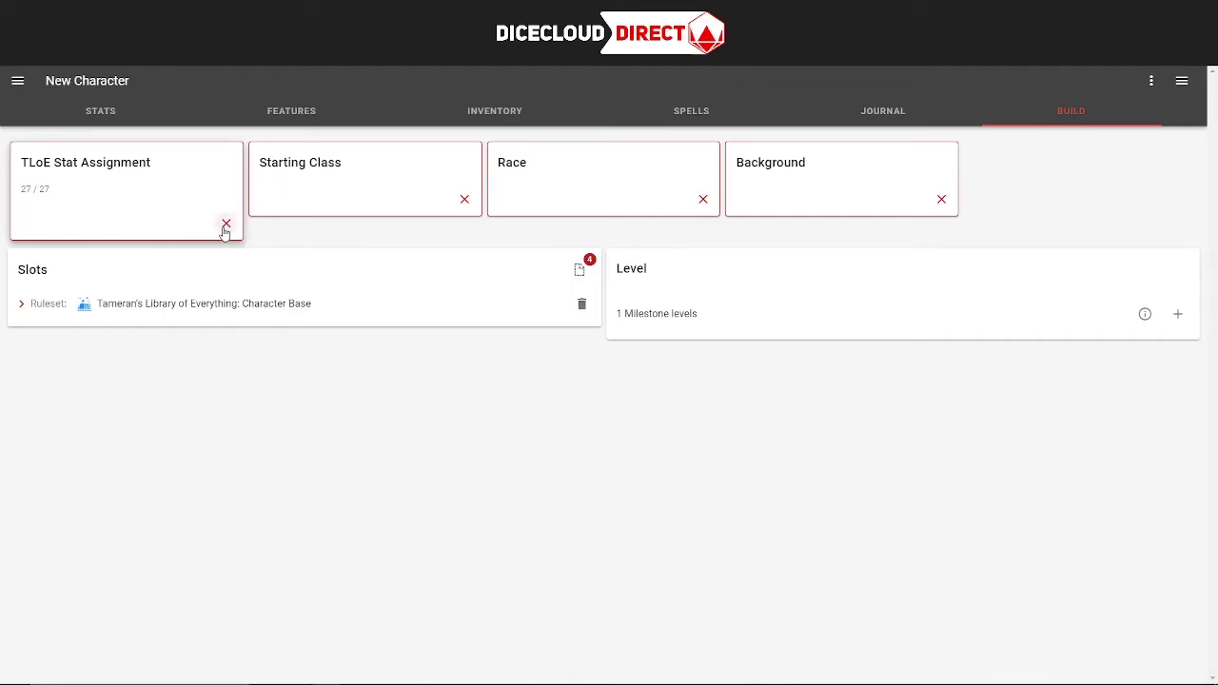
pyautogui.click(225, 225)
pyautogui.click(581, 247)
pyautogui.click(709, 432)
# Step: Open TLoE Stat Assignment from the ruleset's slot tree and examine its ability scores and editable point buy
pyautogui.click(21, 278)
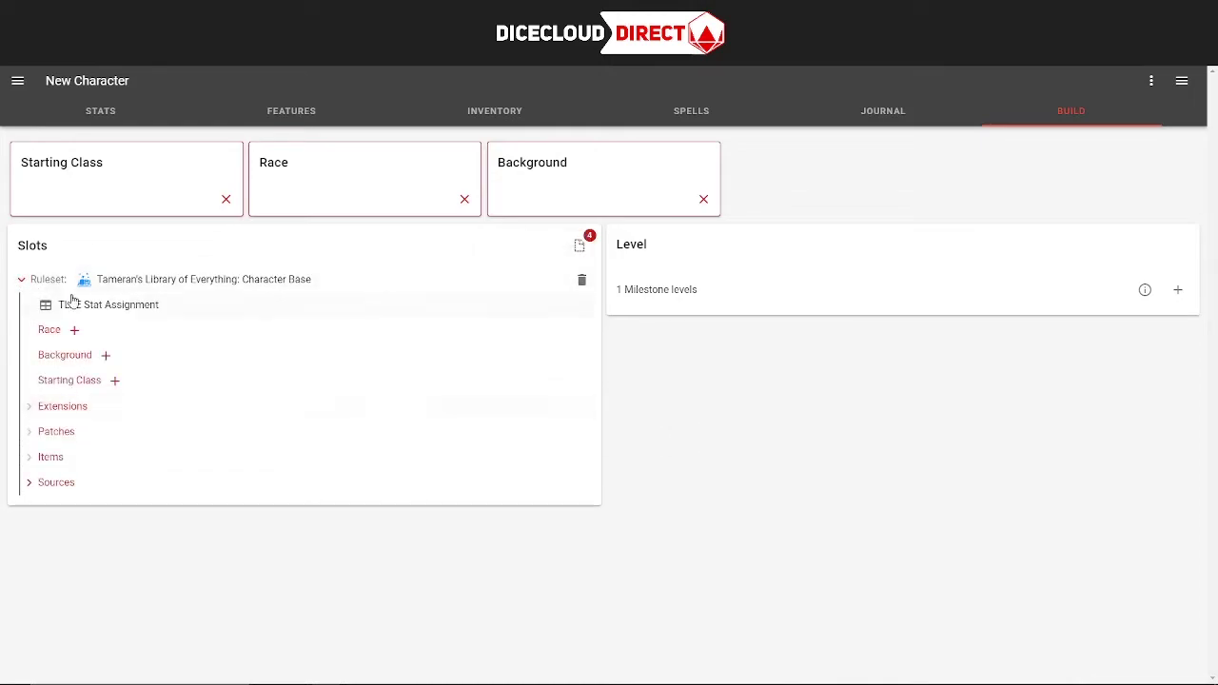
pyautogui.click(176, 308)
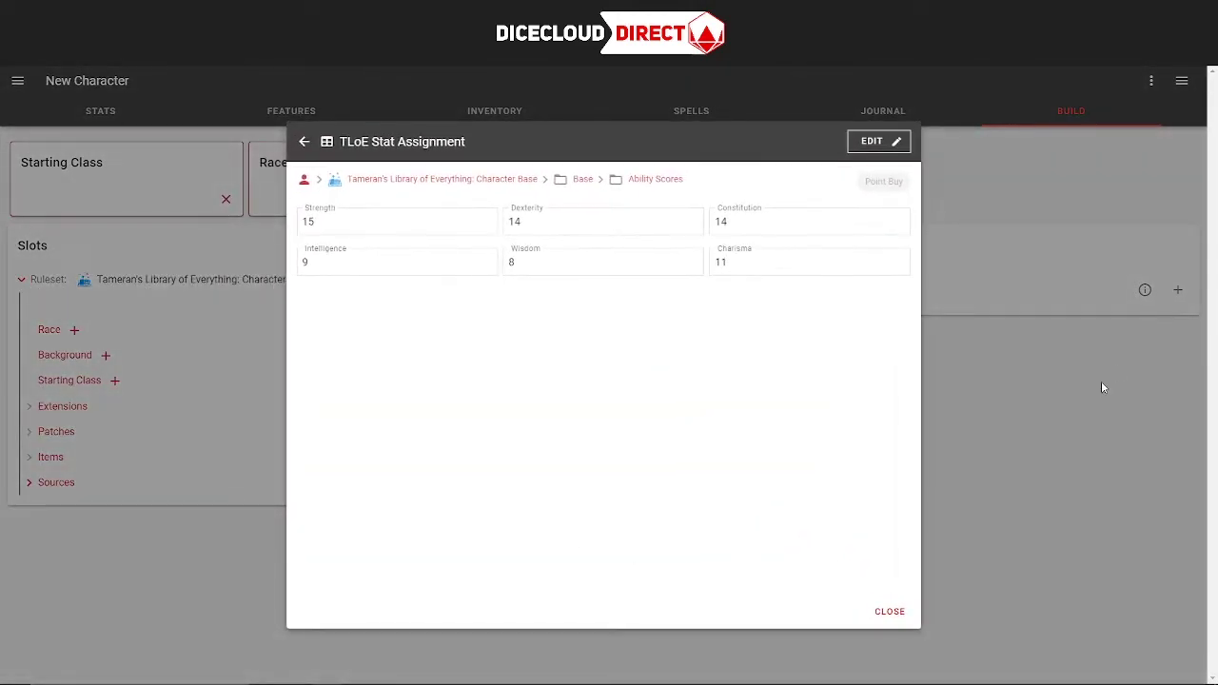
pyautogui.click(1046, 390)
pyautogui.click(21, 279)
pyautogui.click(20, 279)
pyautogui.click(77, 306)
pyautogui.click(958, 422)
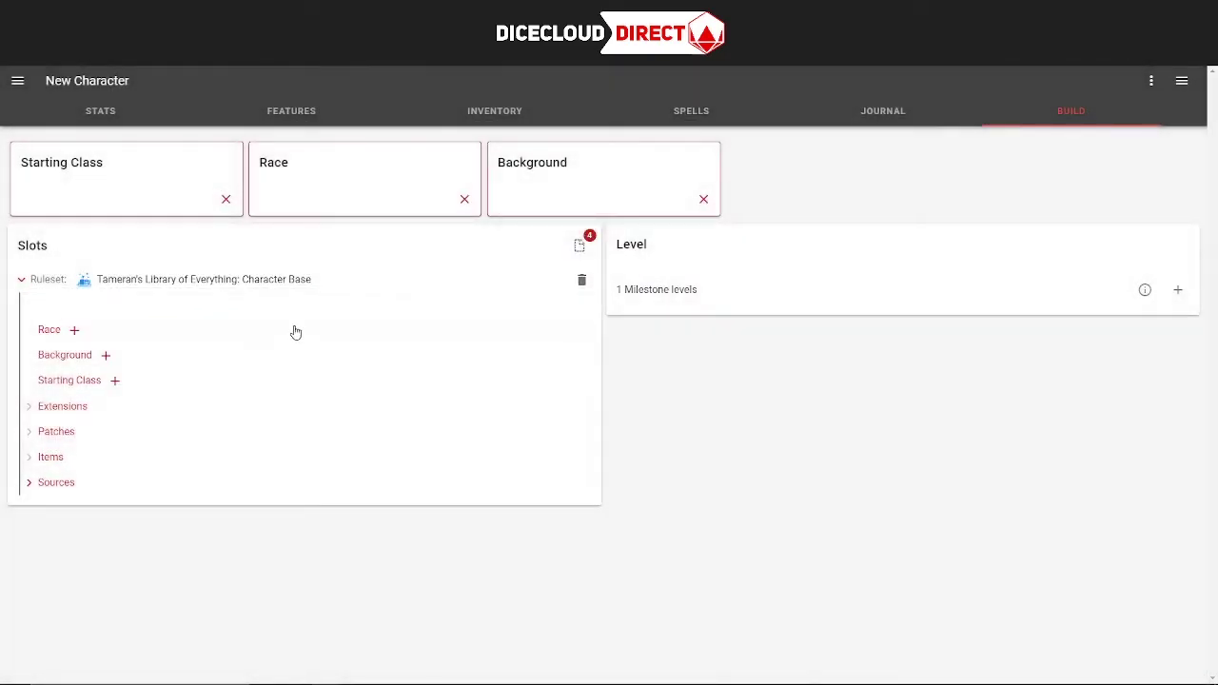
pyautogui.click(190, 308)
pyautogui.click(873, 144)
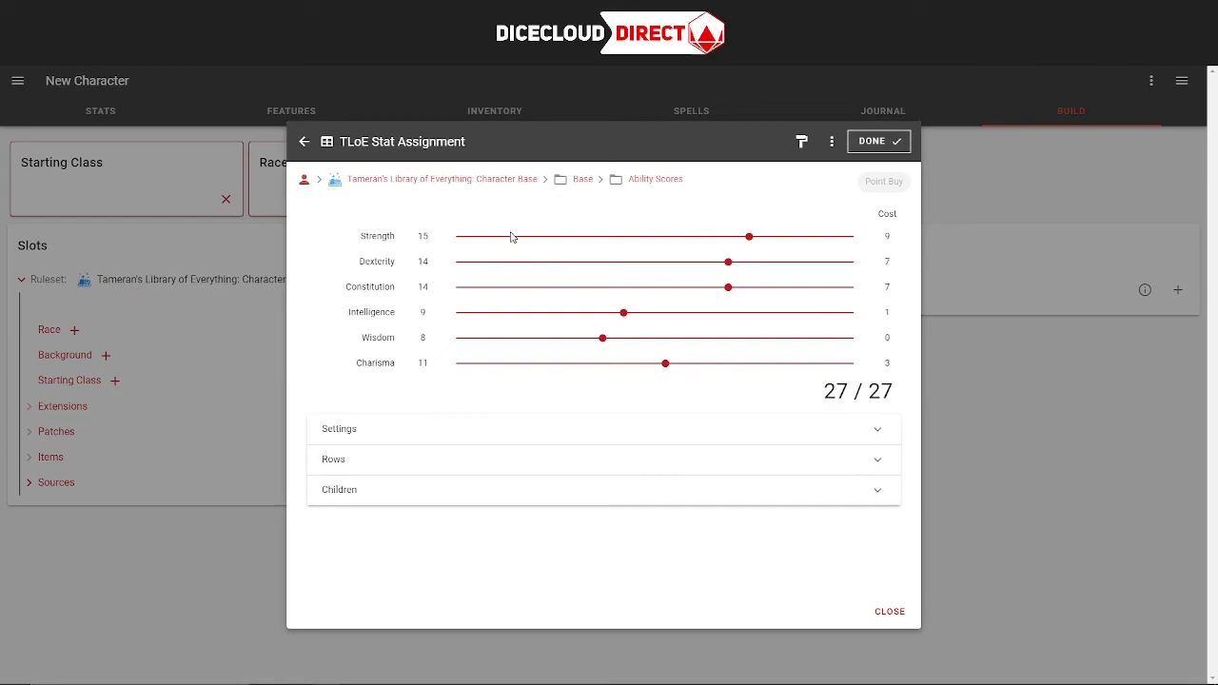
pyautogui.click(926, 353)
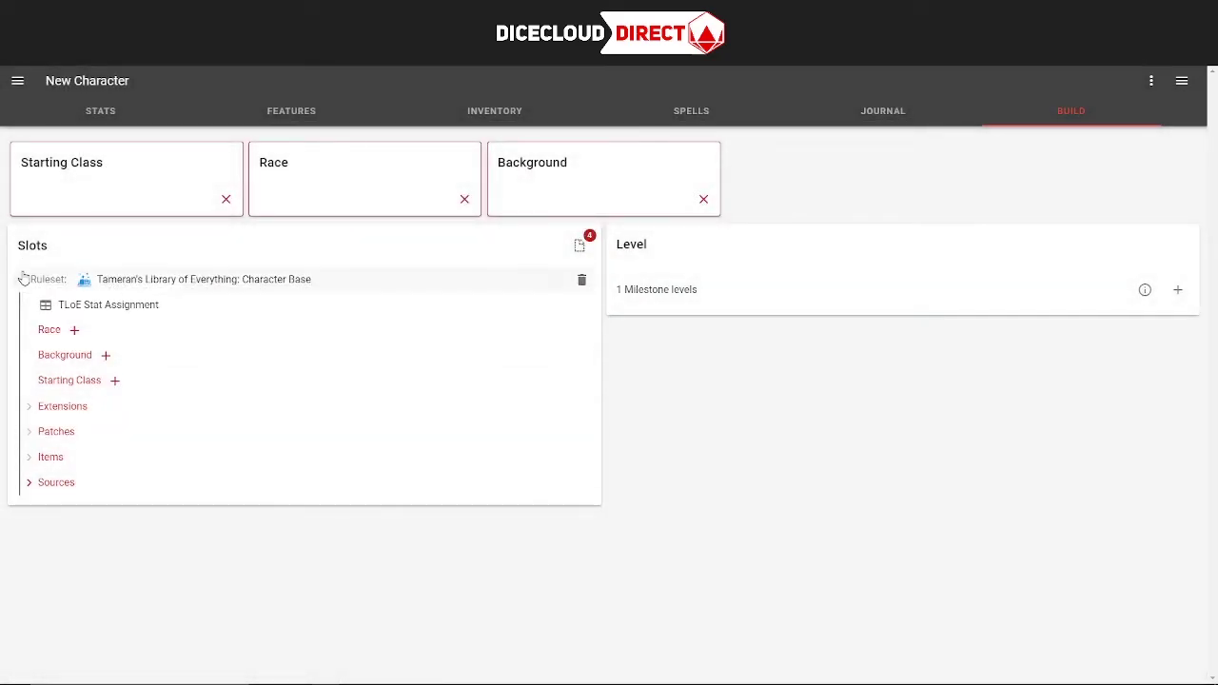
pyautogui.click(21, 279)
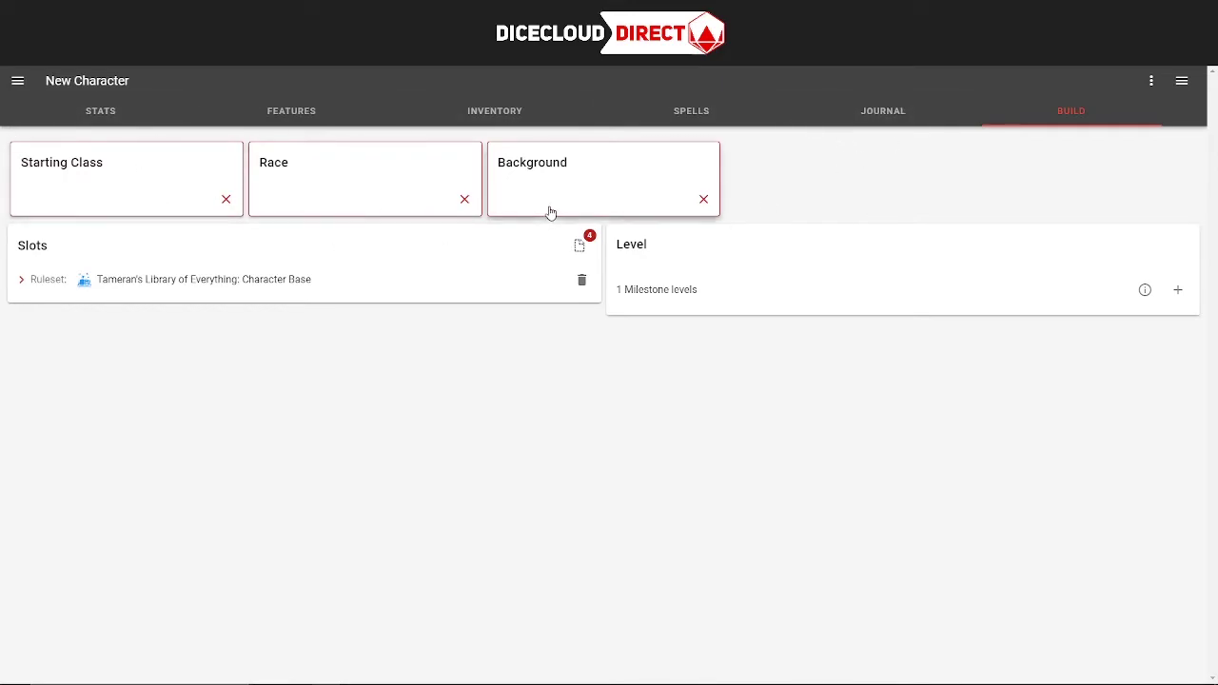
# Step: Insert Barbarian Level 1 as the starting class, check the character's stats and return to the build
pyautogui.click(158, 179)
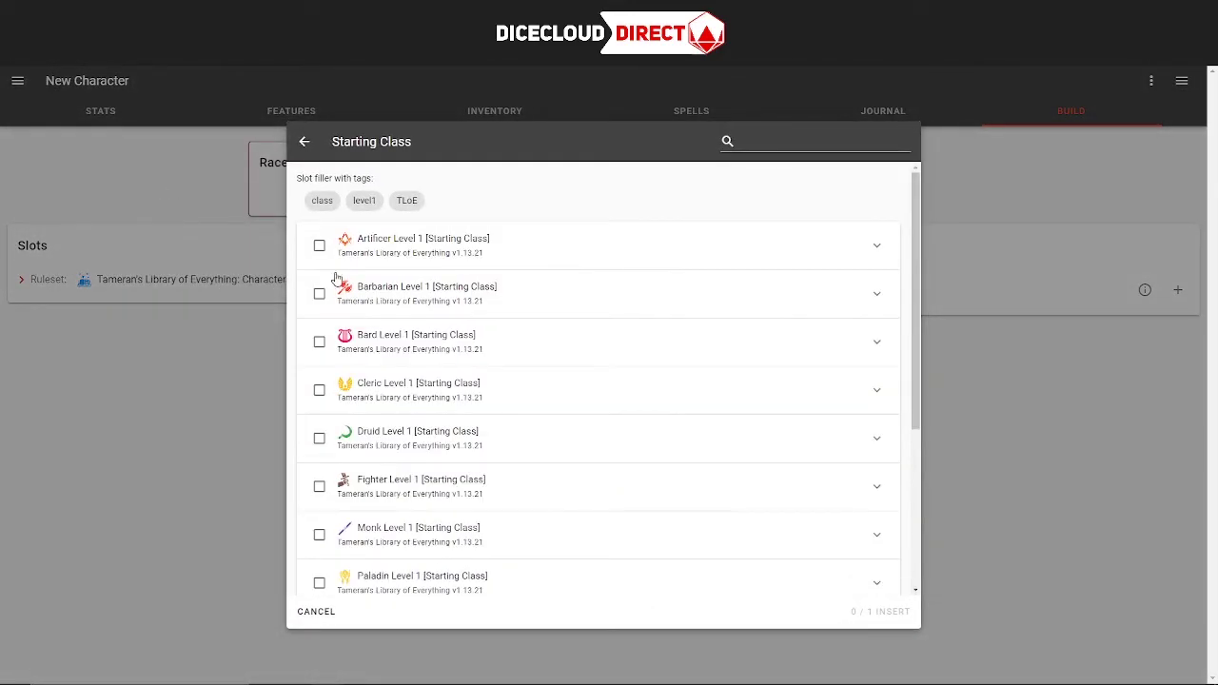
pyautogui.click(318, 293)
pyautogui.click(905, 614)
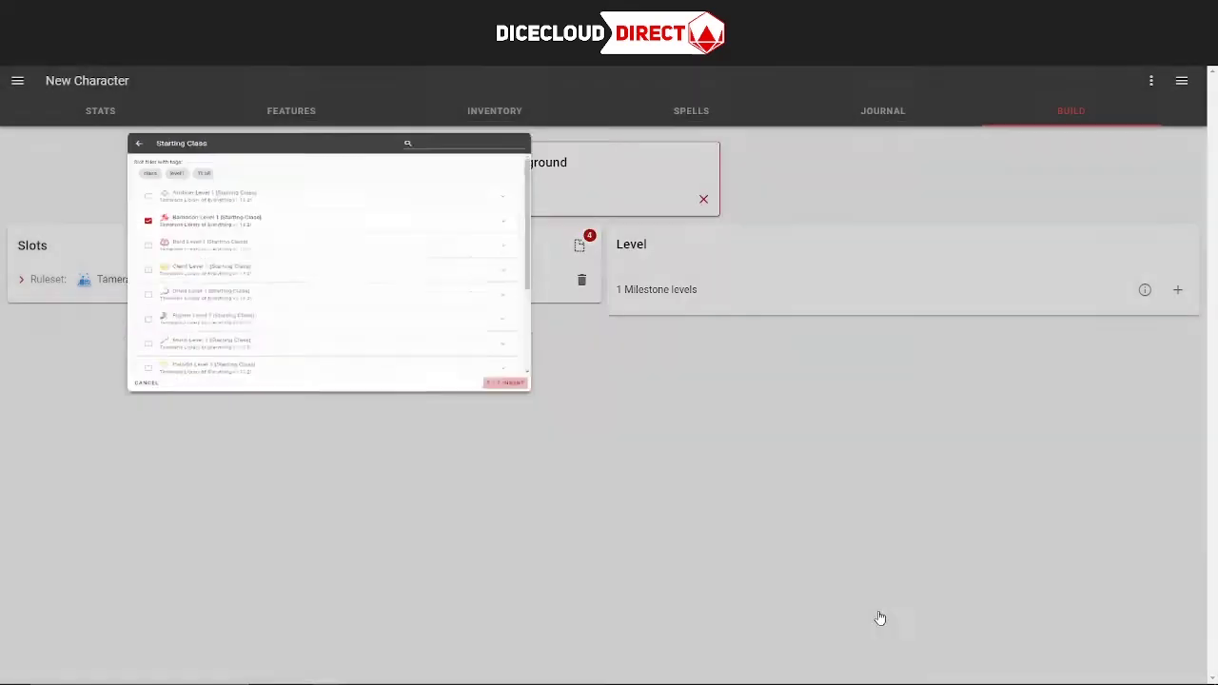
pyautogui.click(105, 112)
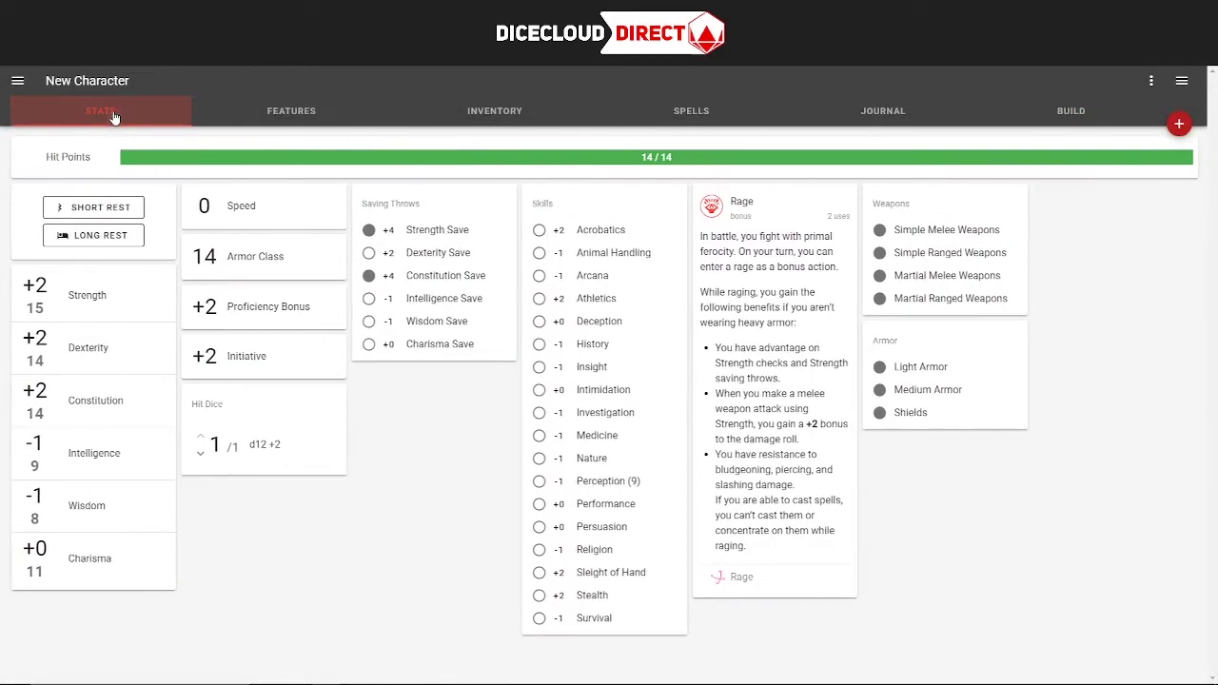
pyautogui.click(995, 112)
pyautogui.click(1071, 110)
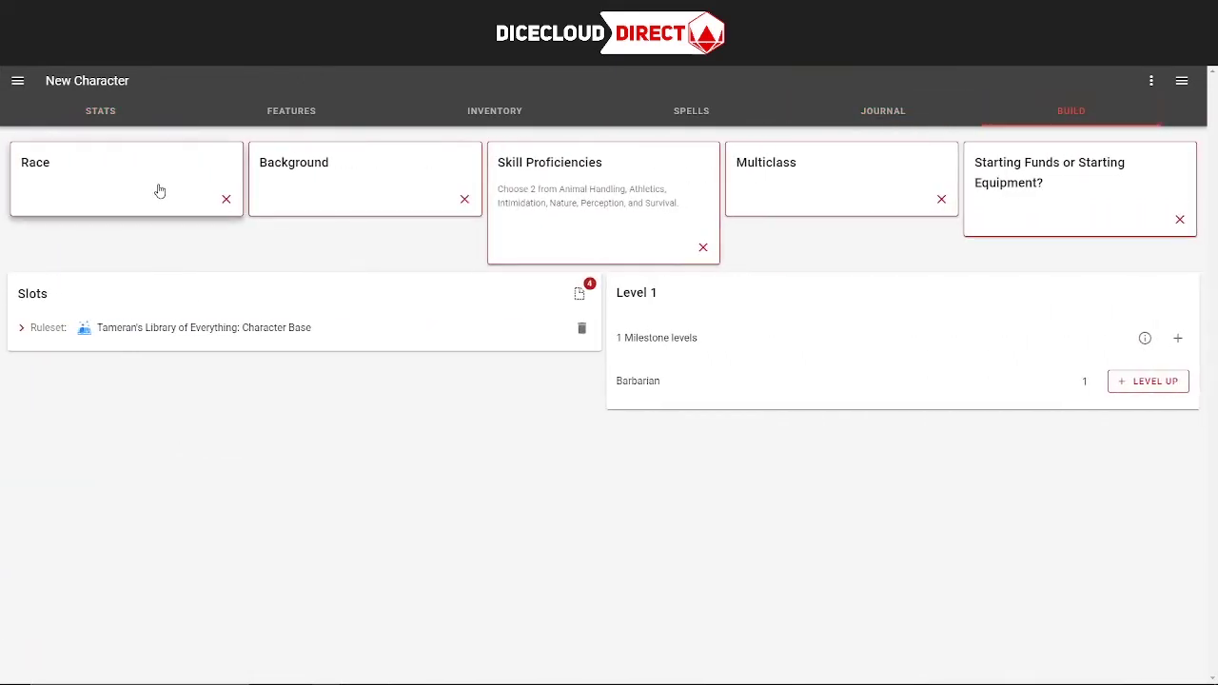
# Step: Browse the available races, search for "human" and insert Human as the character's race
pyautogui.click(160, 191)
pyautogui.scroll(-10, 682, 245)
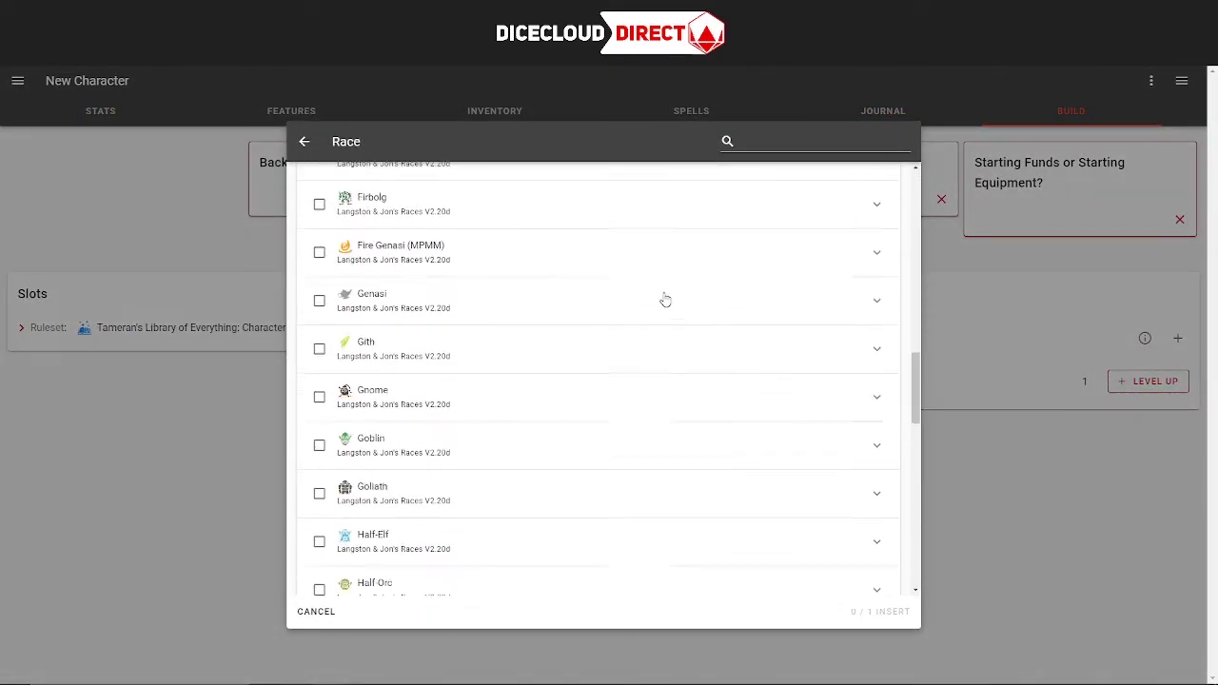
pyautogui.scroll(-10, 663, 299)
pyautogui.scroll(20, 609, 276)
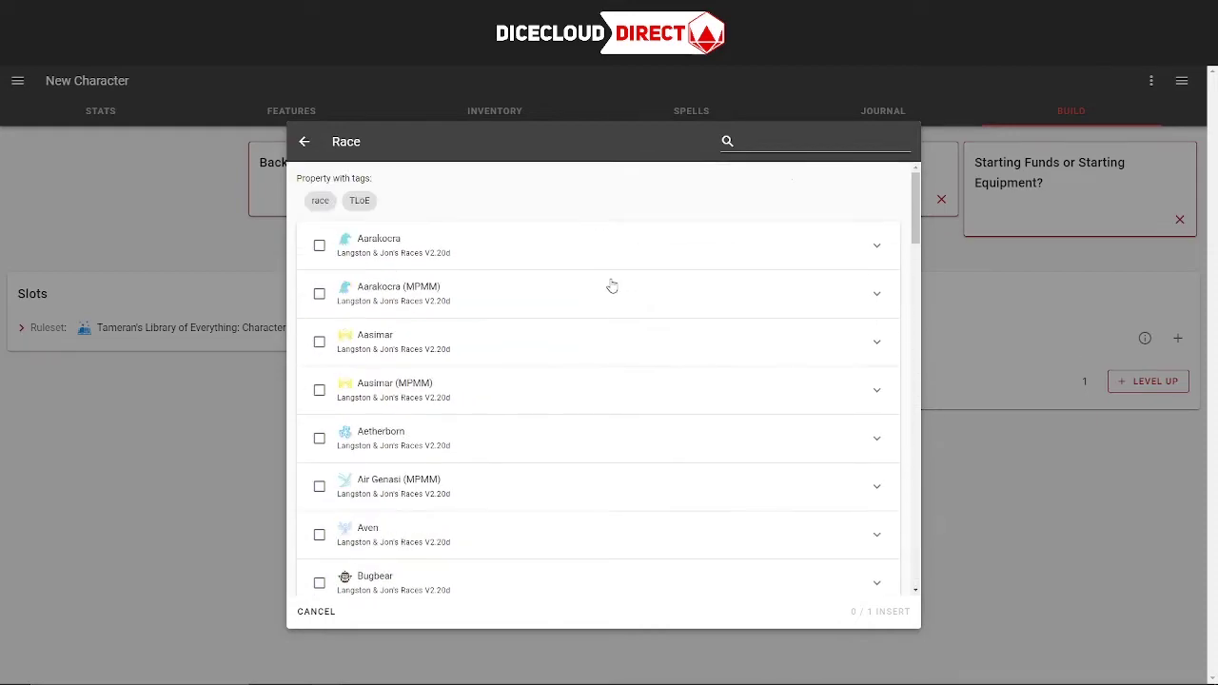
pyautogui.click(785, 142)
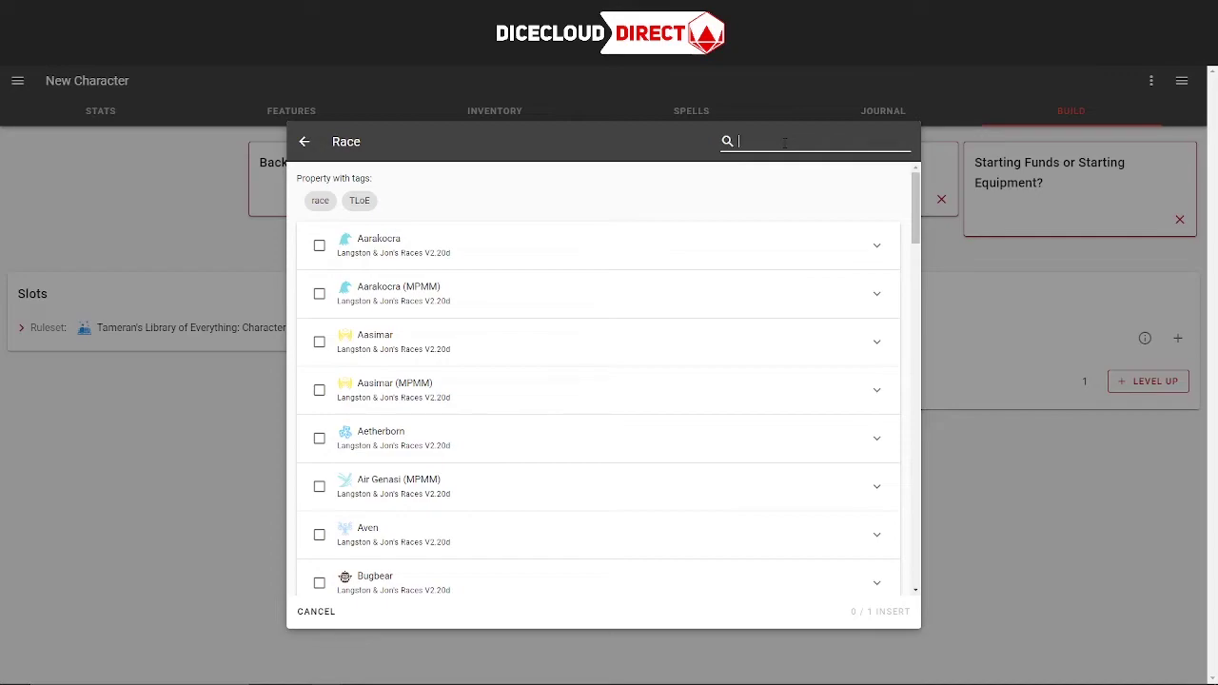
pyautogui.write('hum')
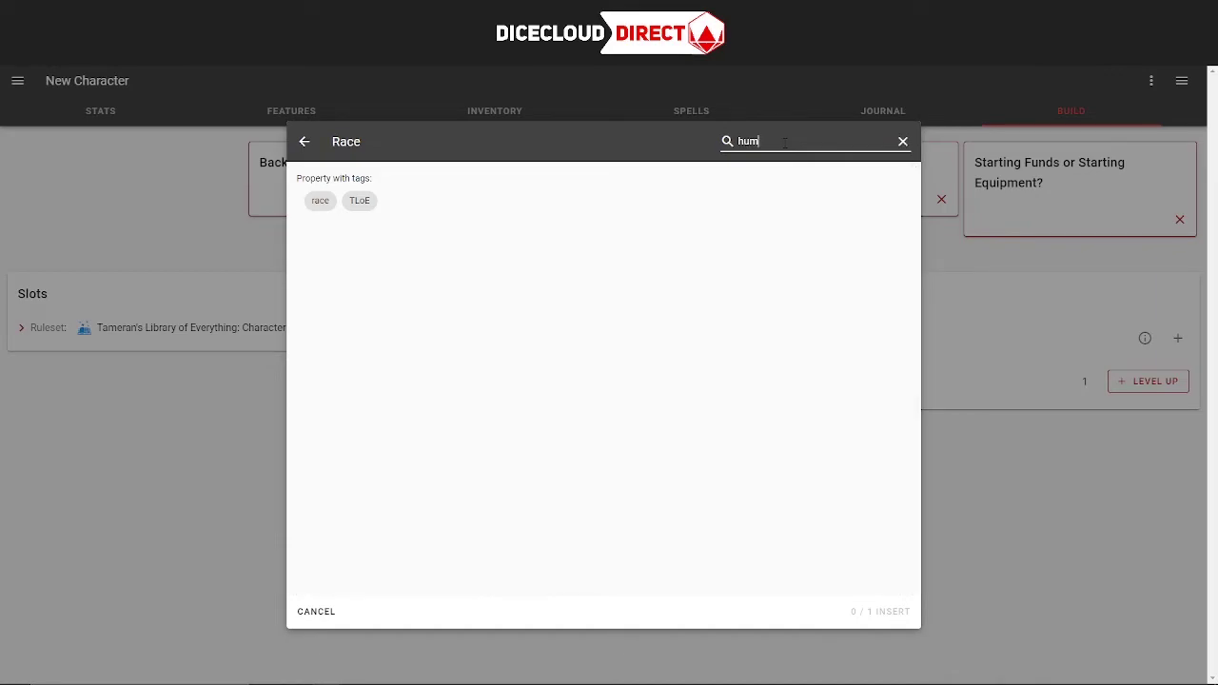
pyautogui.write('an')
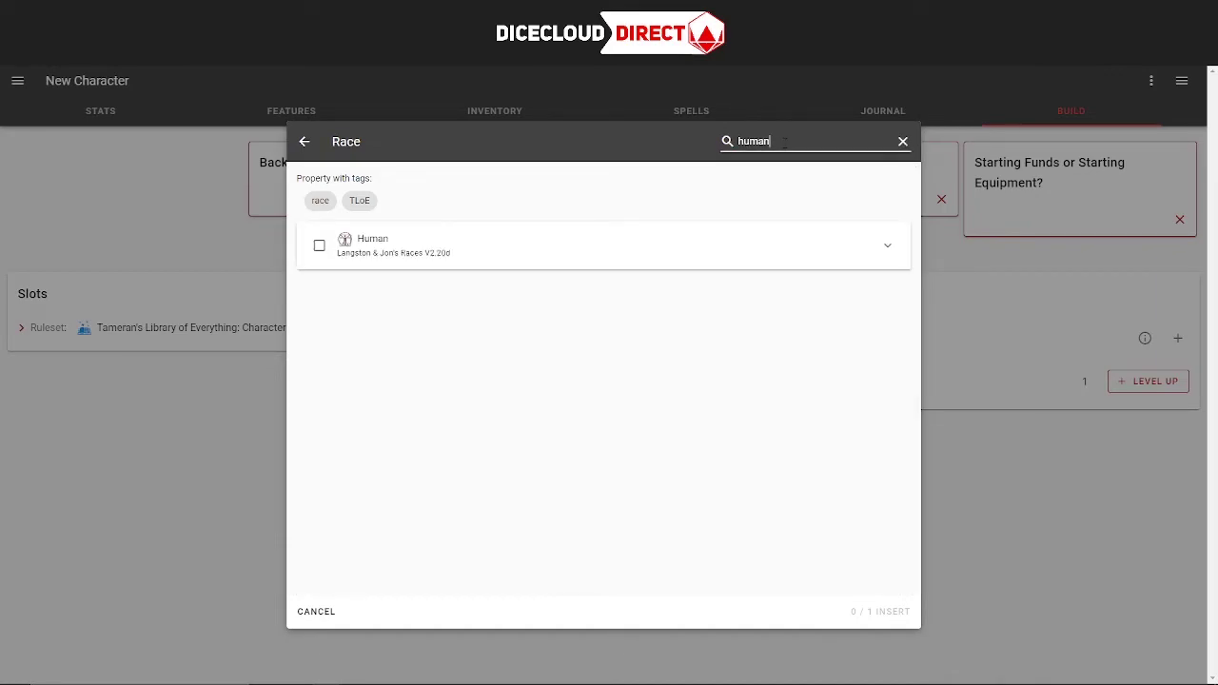
pyautogui.click(320, 246)
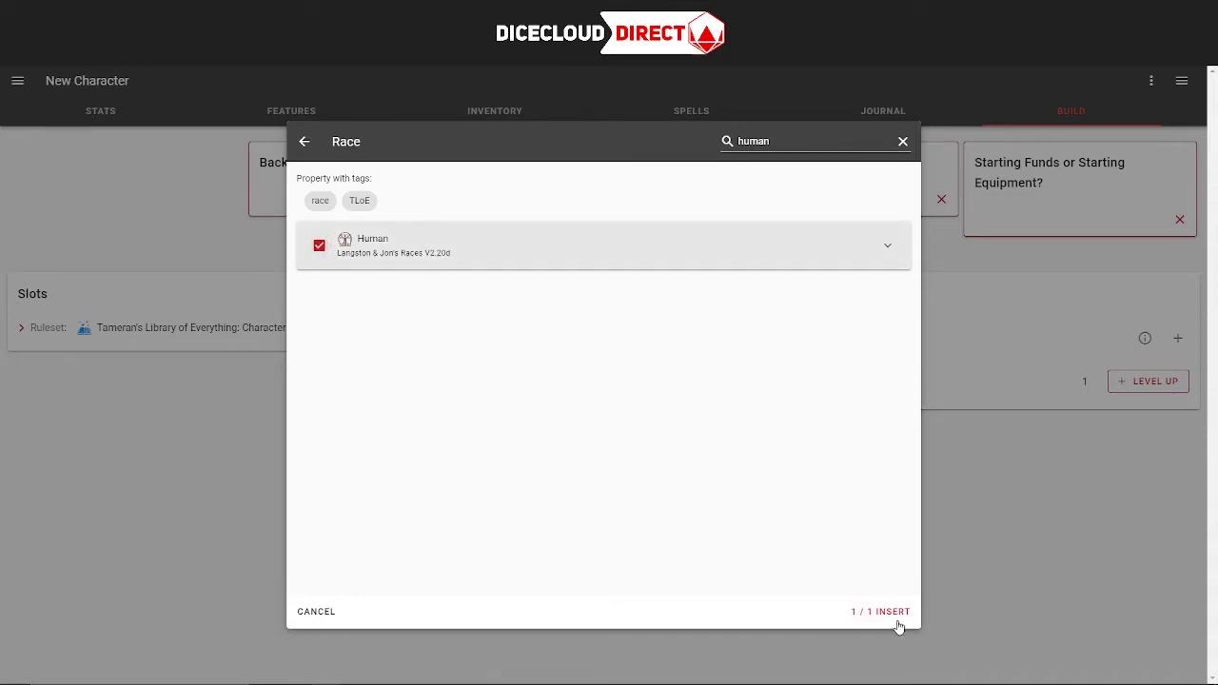
pyautogui.click(893, 612)
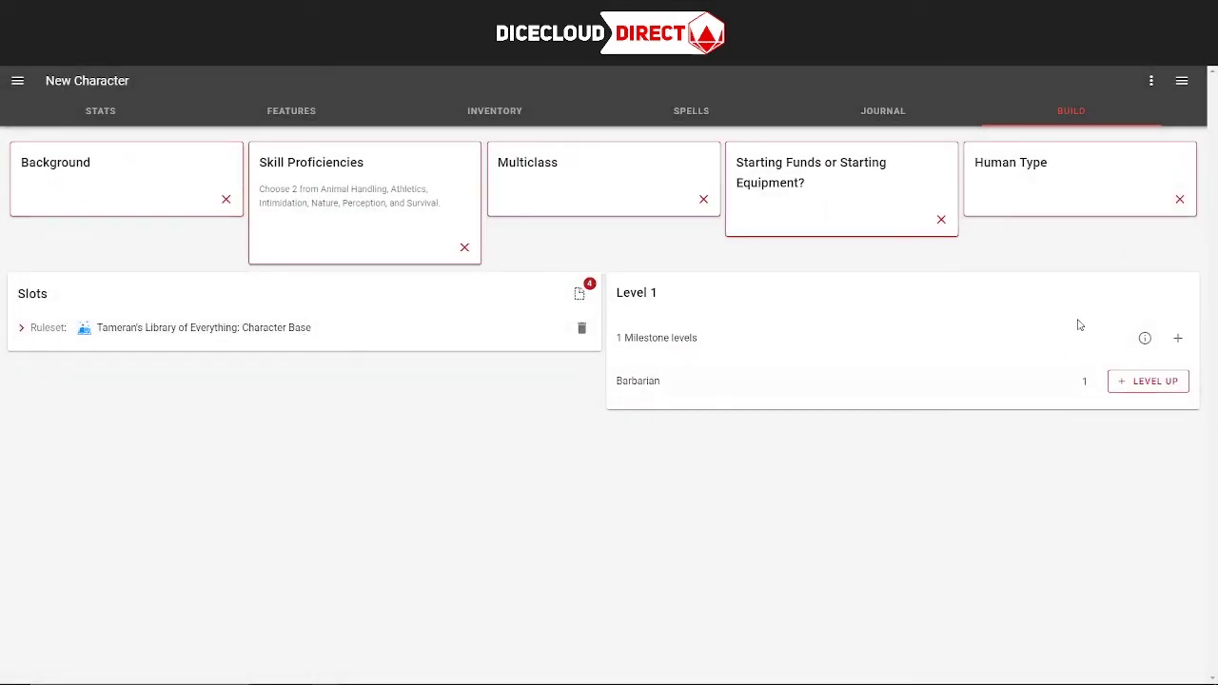
# Step: Fill the Human Type slot with Human (Variant) instead of the default human
pyautogui.click(1057, 176)
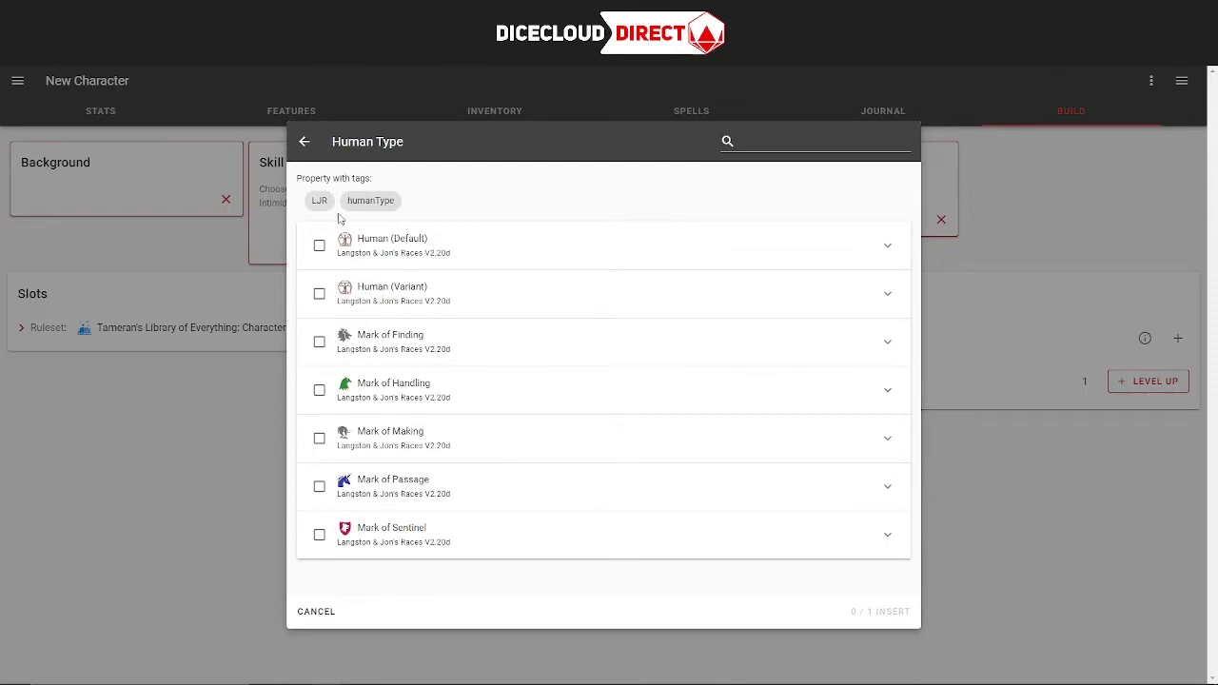
pyautogui.click(319, 245)
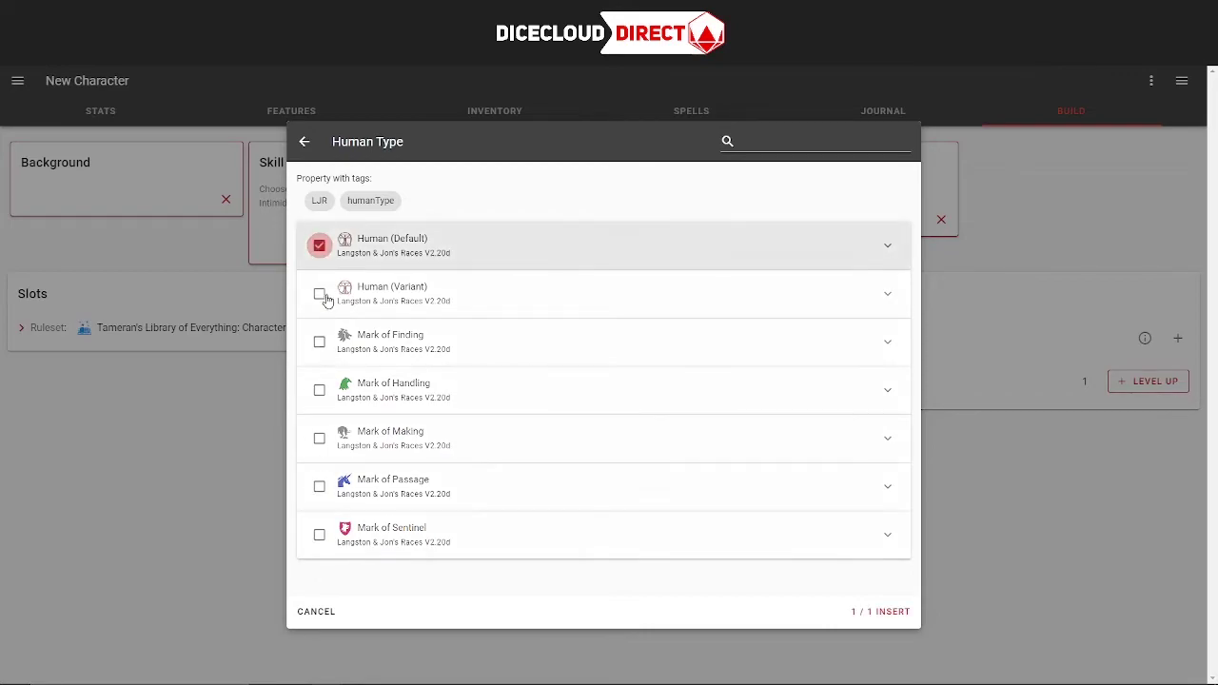
pyautogui.click(318, 293)
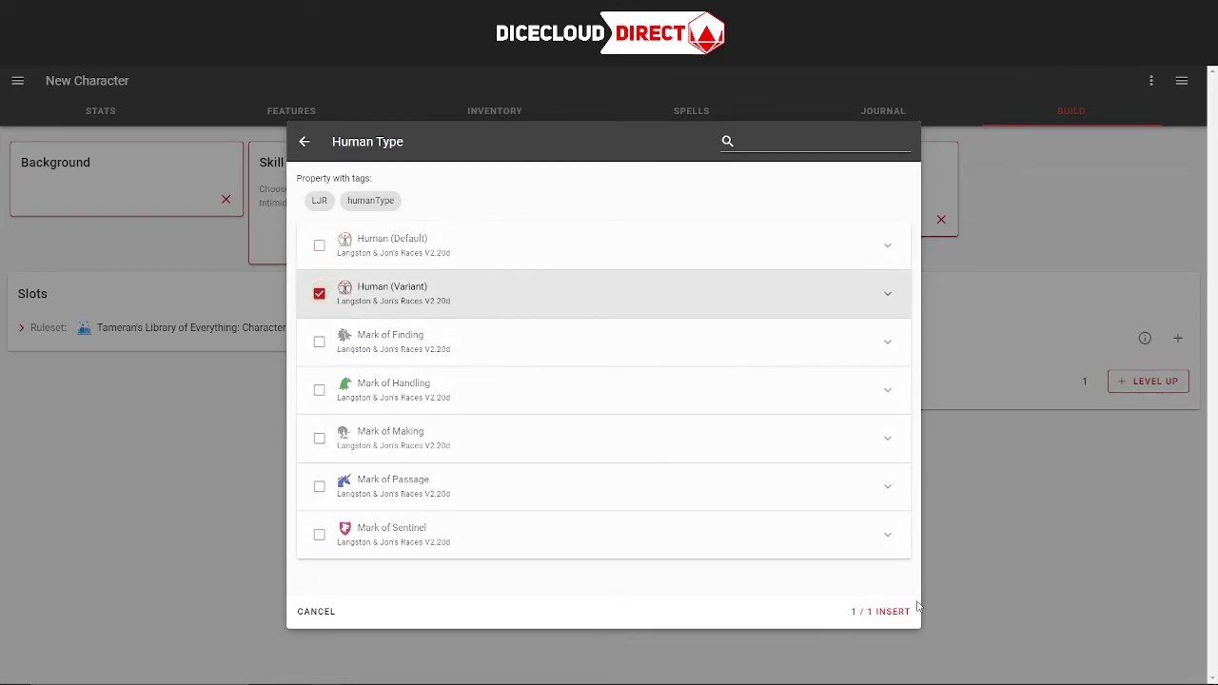
pyautogui.click(888, 612)
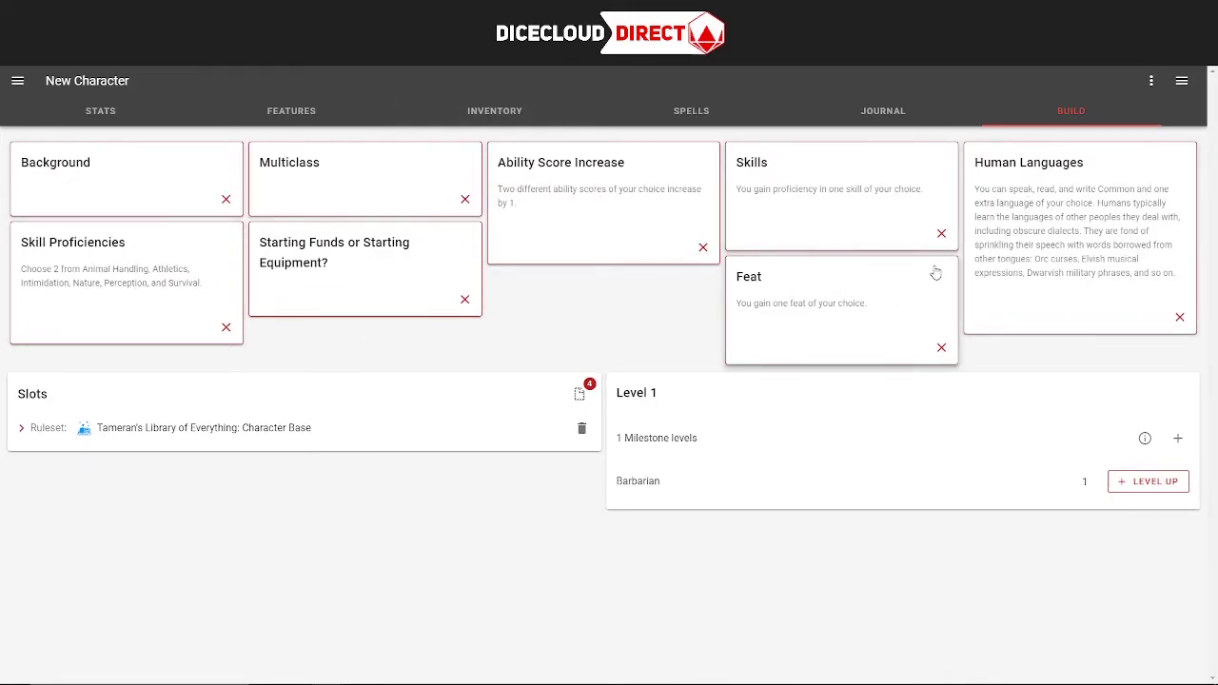
# Step: Insert Proficiency: Perception as the variant human's chosen skill
pyautogui.click(862, 202)
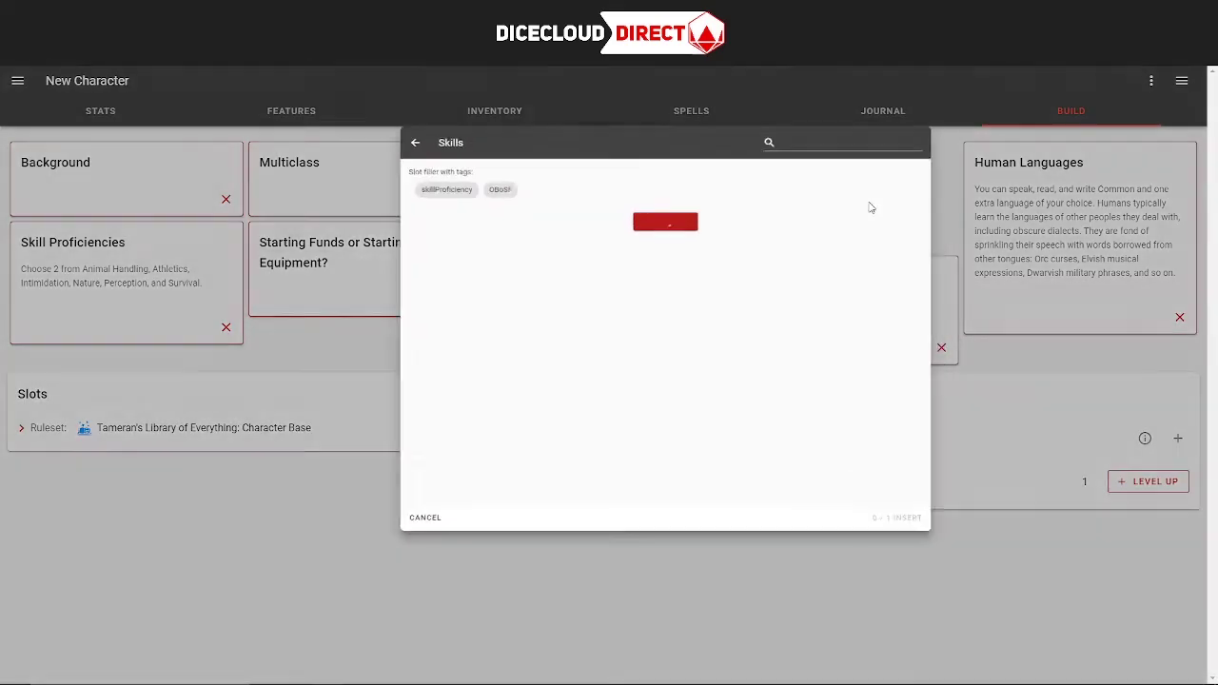
pyautogui.scroll(-5, 465, 351)
pyautogui.click(319, 395)
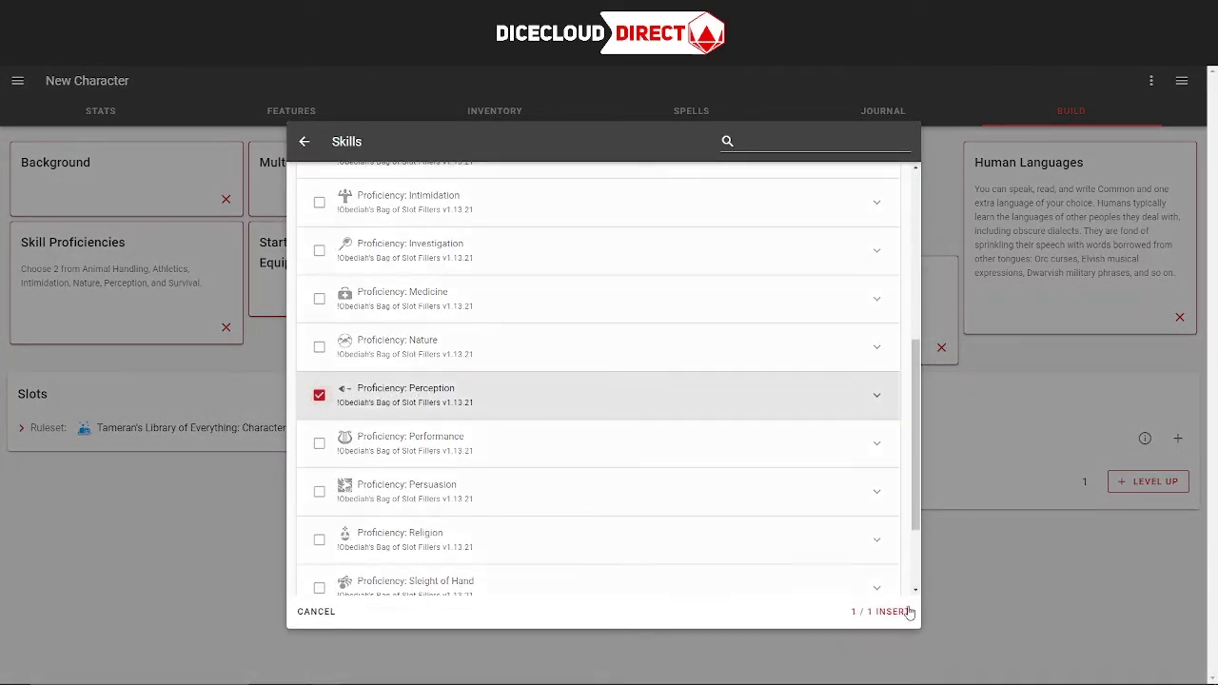
pyautogui.click(881, 611)
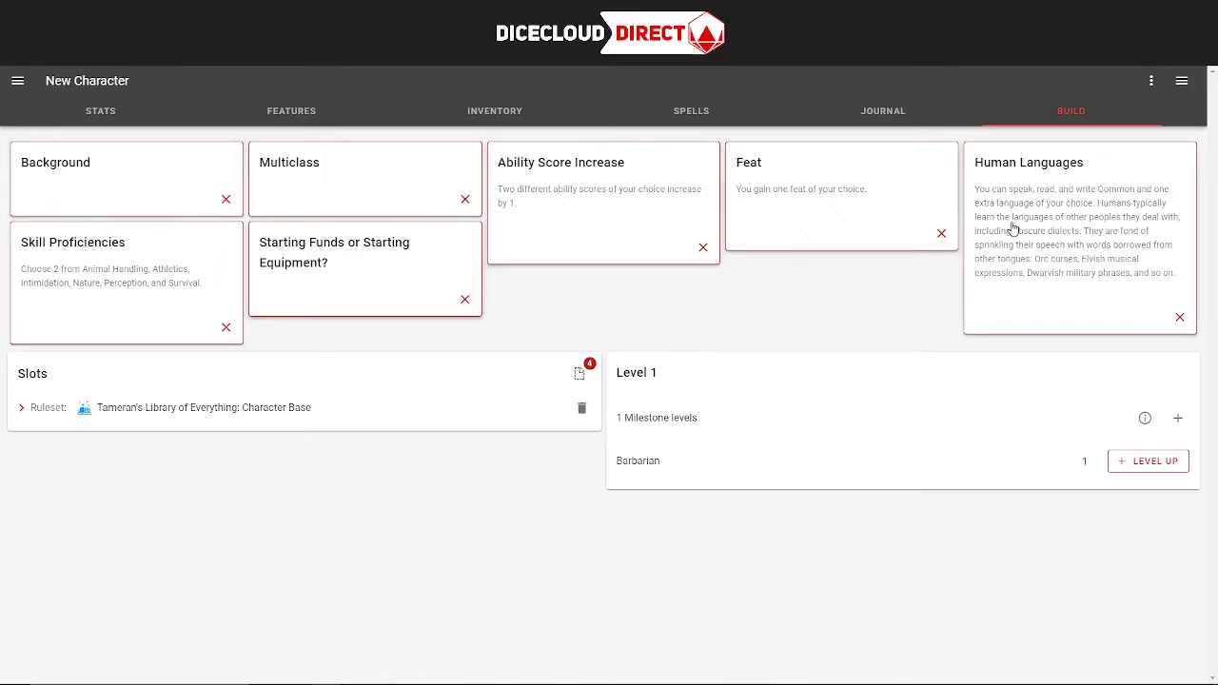
# Step: Insert Language: Custom Language as the character's extra human language
pyautogui.click(1043, 208)
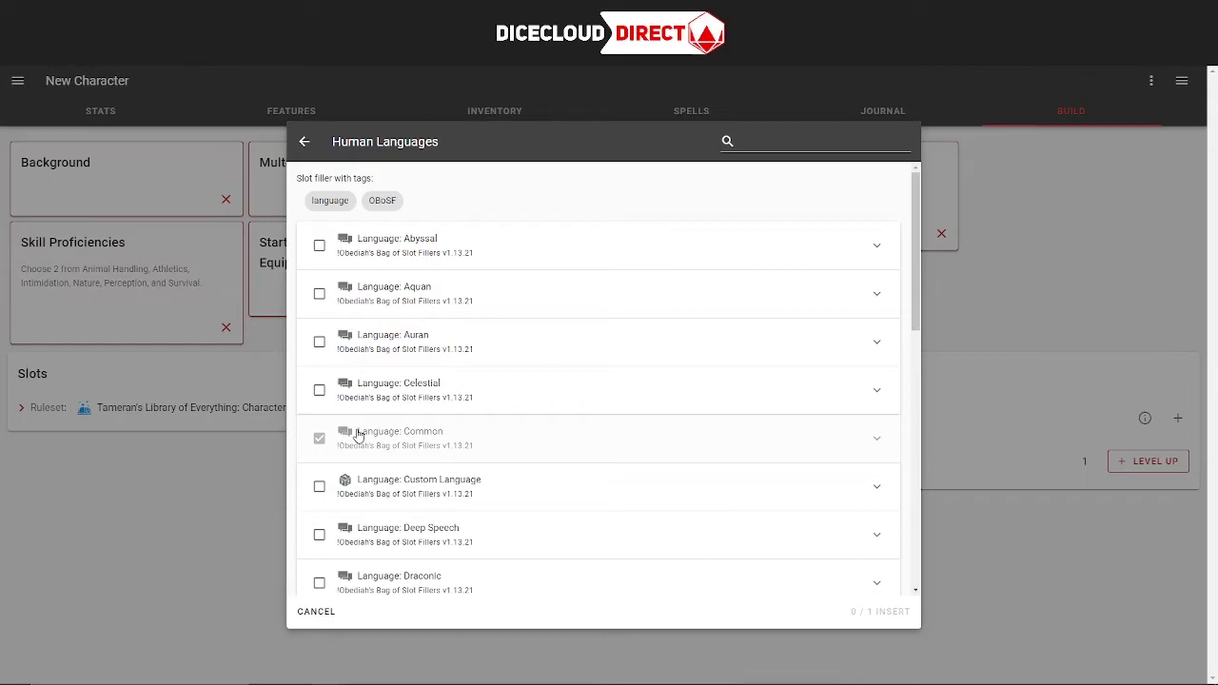
pyautogui.click(319, 487)
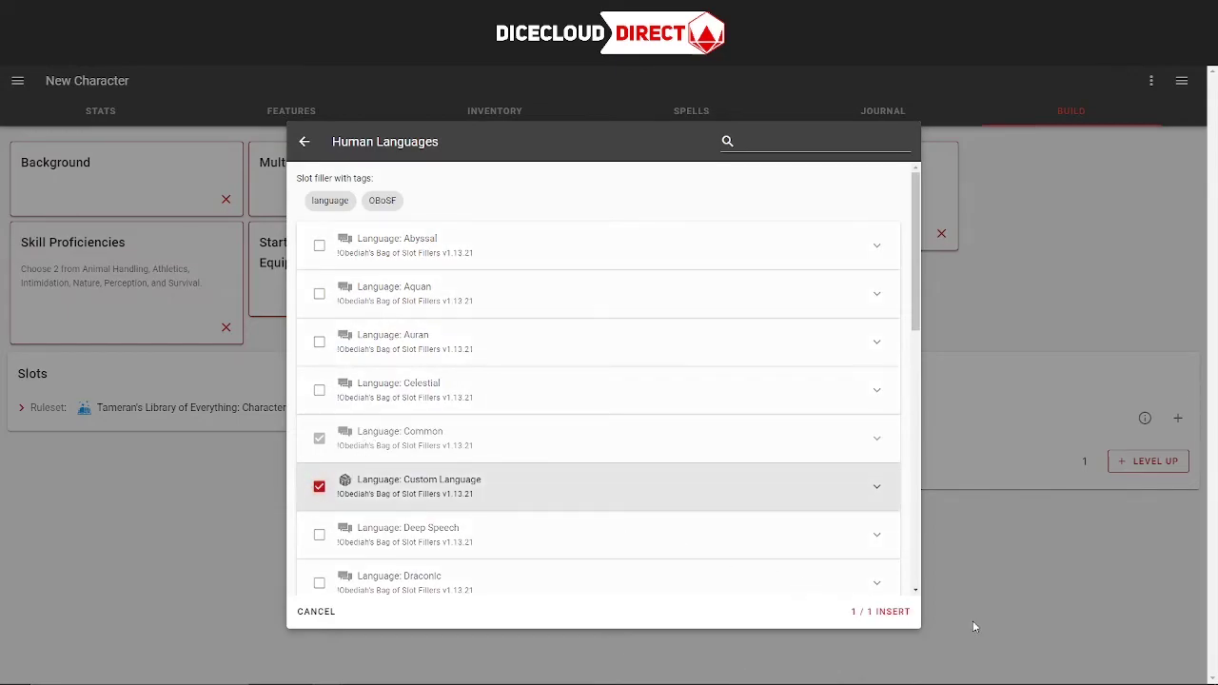
pyautogui.click(882, 612)
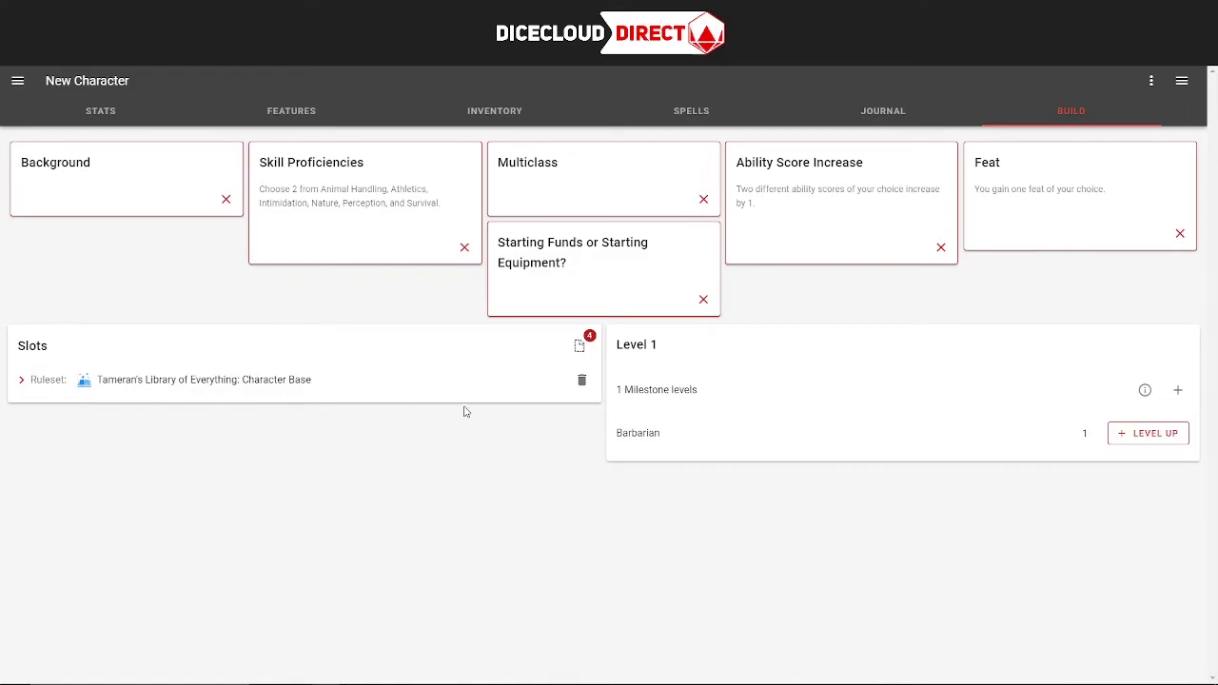
# Step: Expand the ruleset's slot tree and delete the Human race from it
pyautogui.click(21, 380)
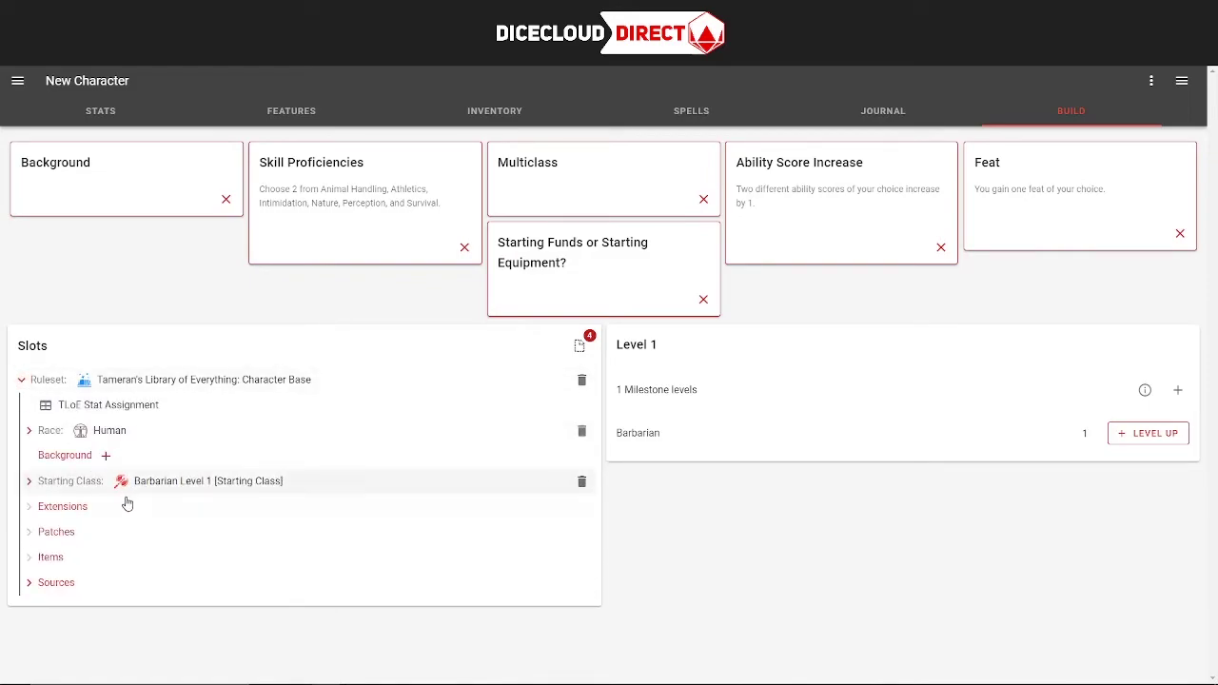
pyautogui.click(583, 432)
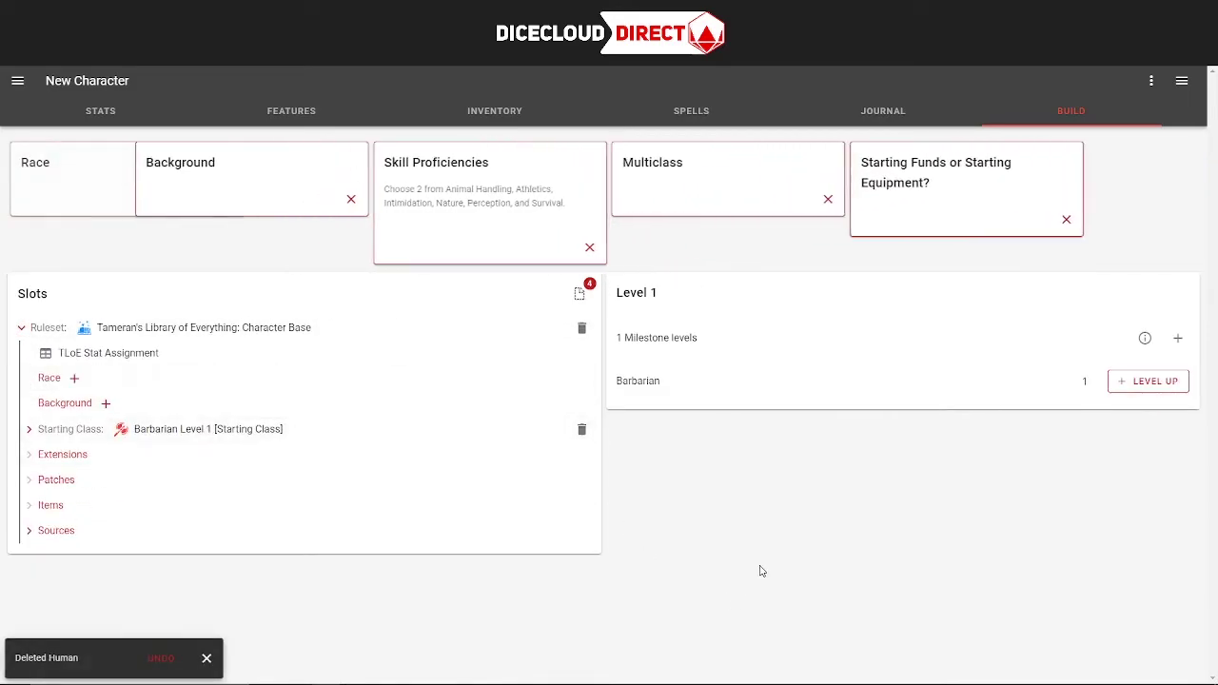
# Step: Fill the Race slot with Custom Lineage, found by searching for "custom", and delete it again
pyautogui.click(89, 196)
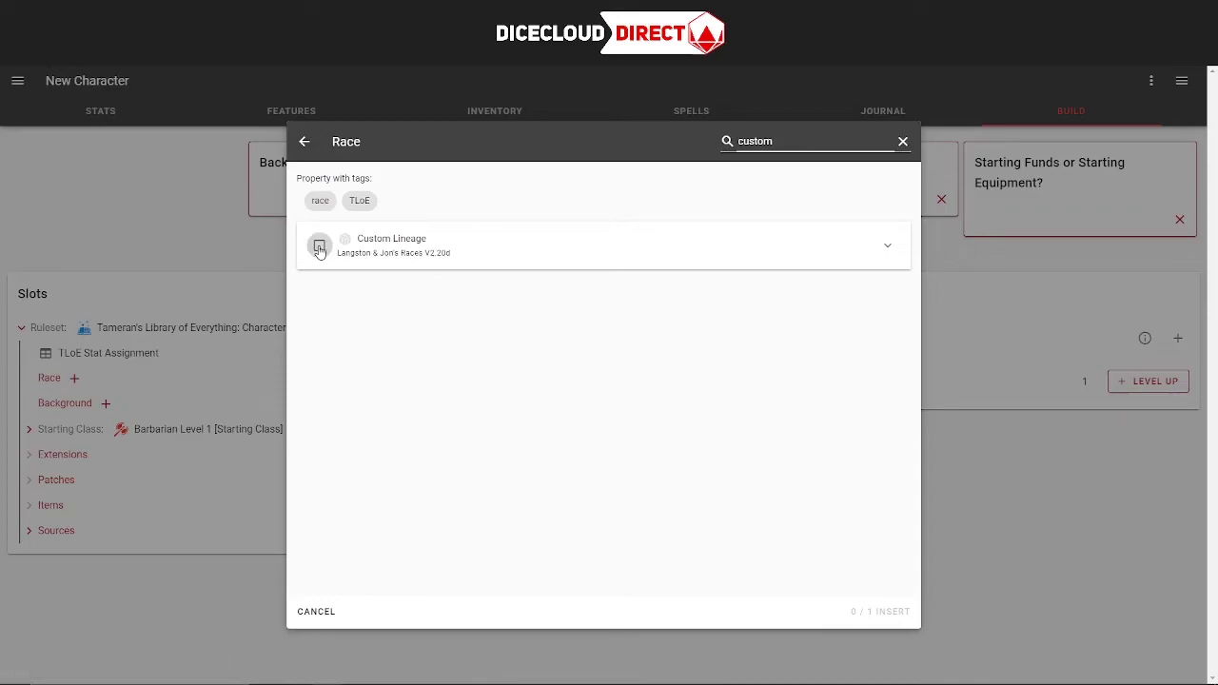
pyautogui.click(319, 245)
pyautogui.click(887, 613)
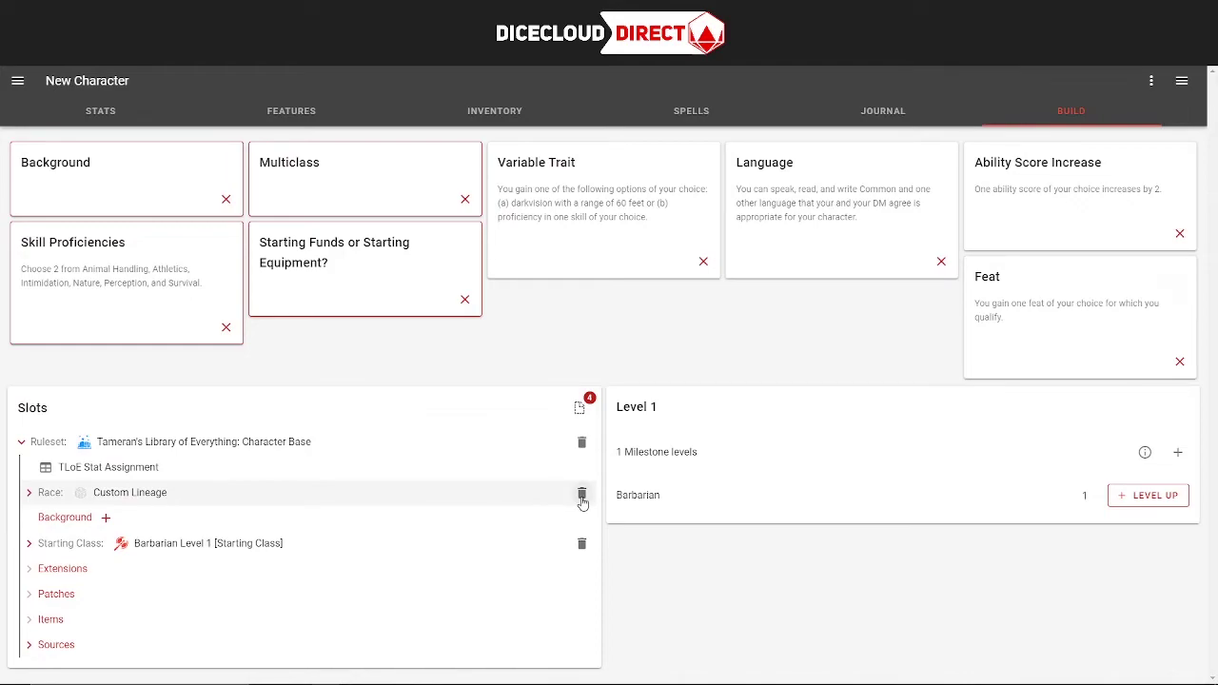
pyautogui.click(582, 494)
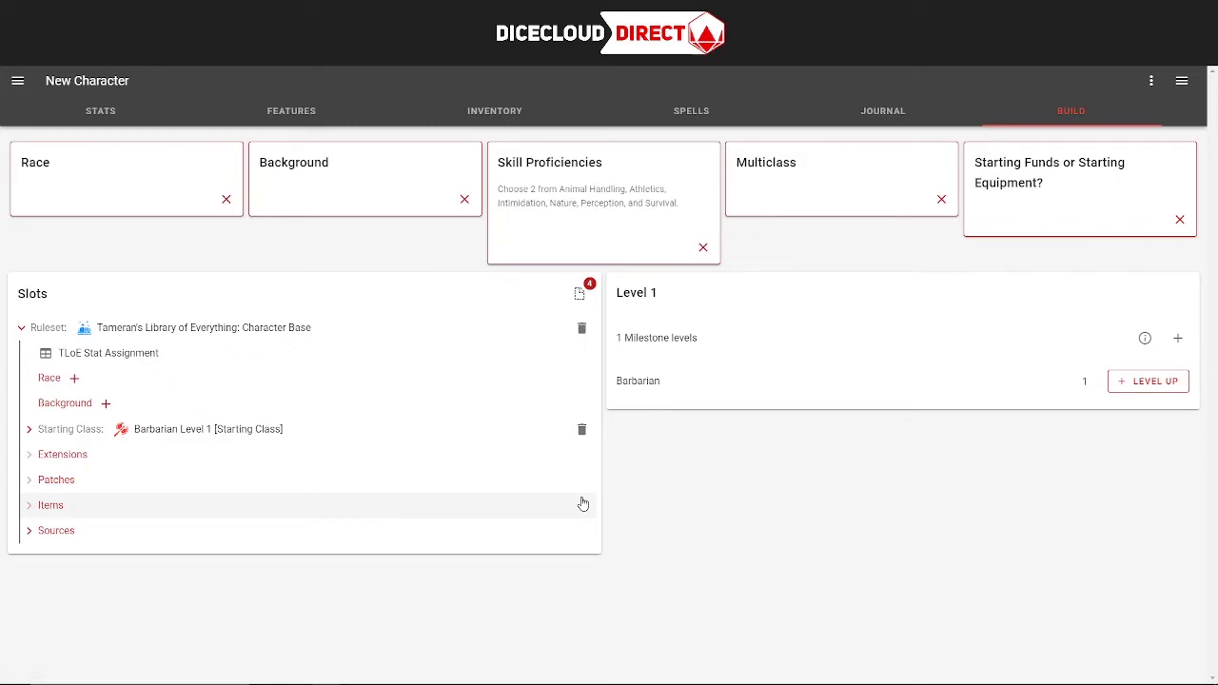
# Step: Start adding a feature to the character and browse the ready-made features from the subscribed libraries
pyautogui.click(139, 118)
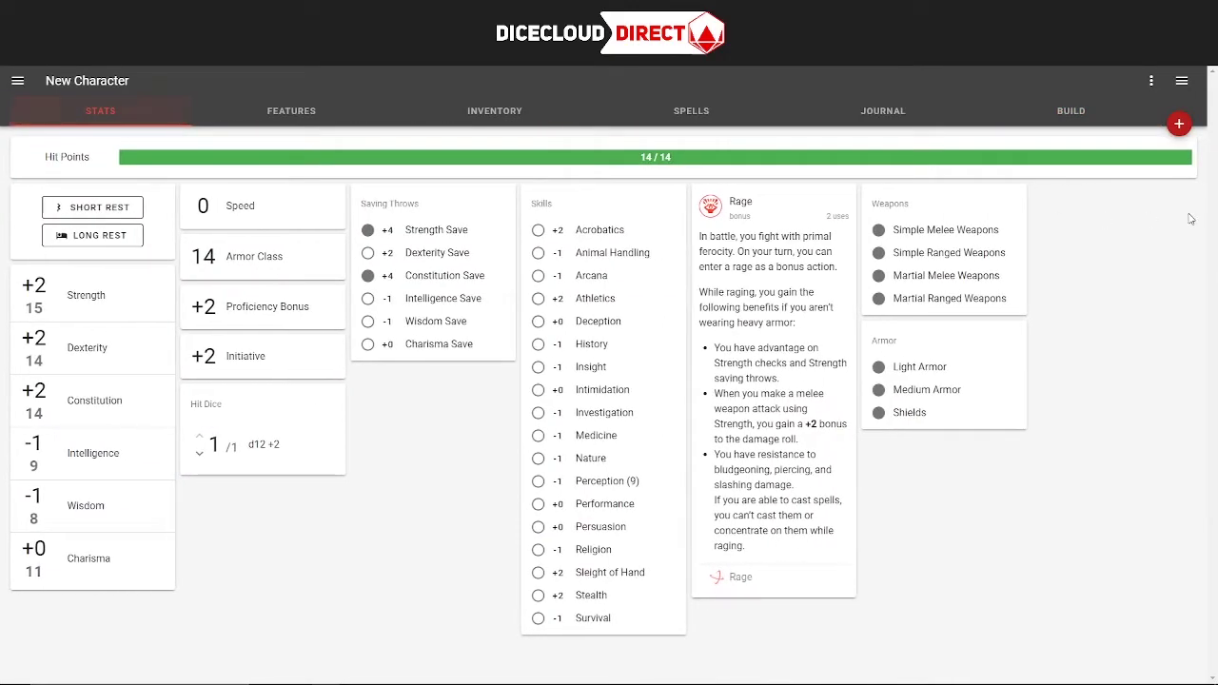
pyautogui.click(310, 114)
pyautogui.click(1179, 124)
pyautogui.click(1180, 169)
pyautogui.click(510, 216)
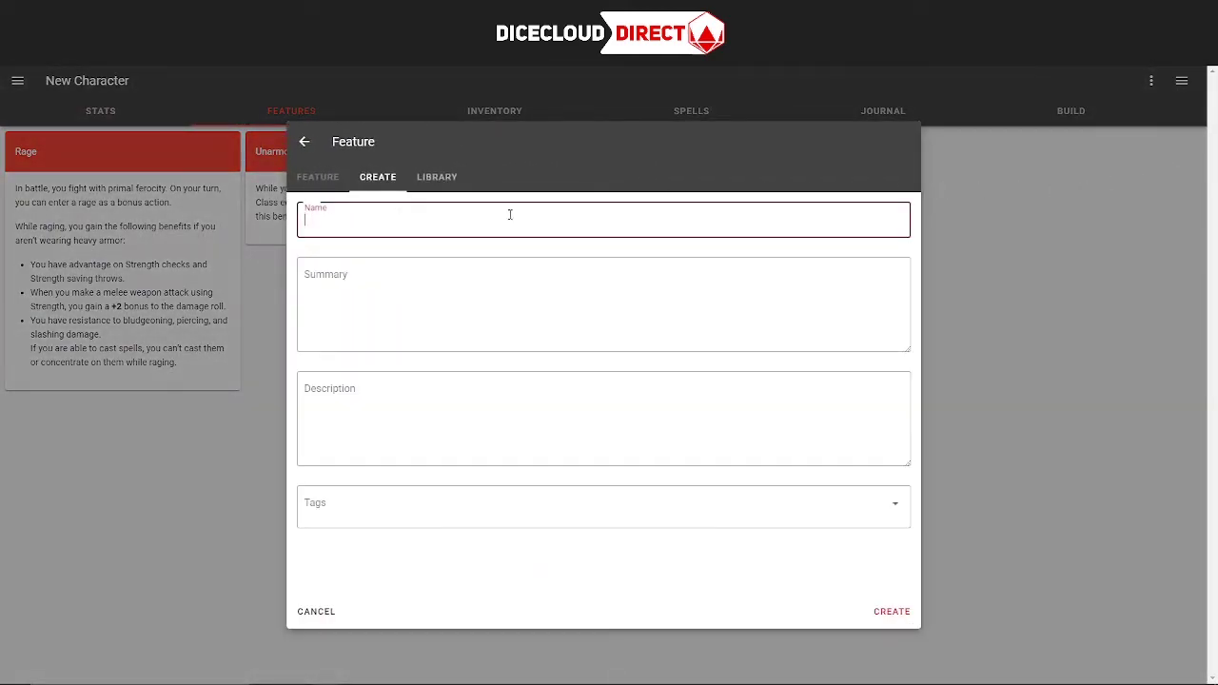
pyautogui.click(440, 177)
pyautogui.scroll(-5, 489, 353)
pyautogui.scroll(-5, 489, 372)
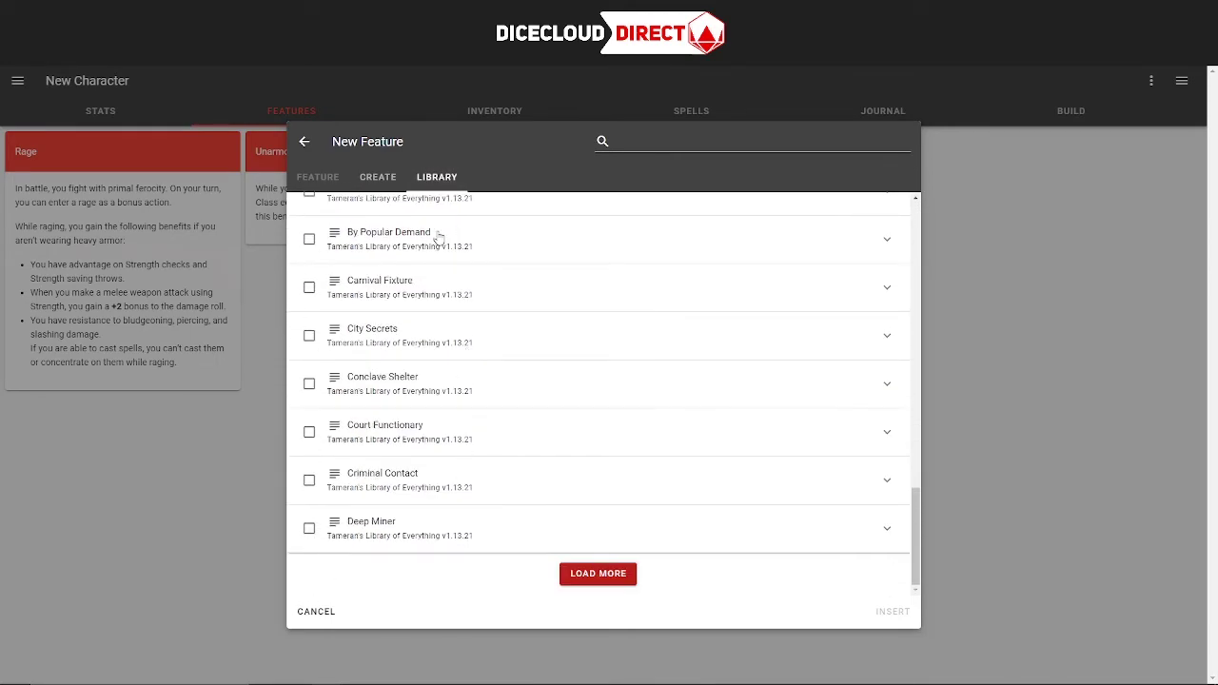
# Step: Try selecting and clearing the library features Carnival Fixture and City Secrets, and close the dialog without inserting any
pyautogui.click(309, 286)
pyautogui.click(310, 286)
pyautogui.click(309, 335)
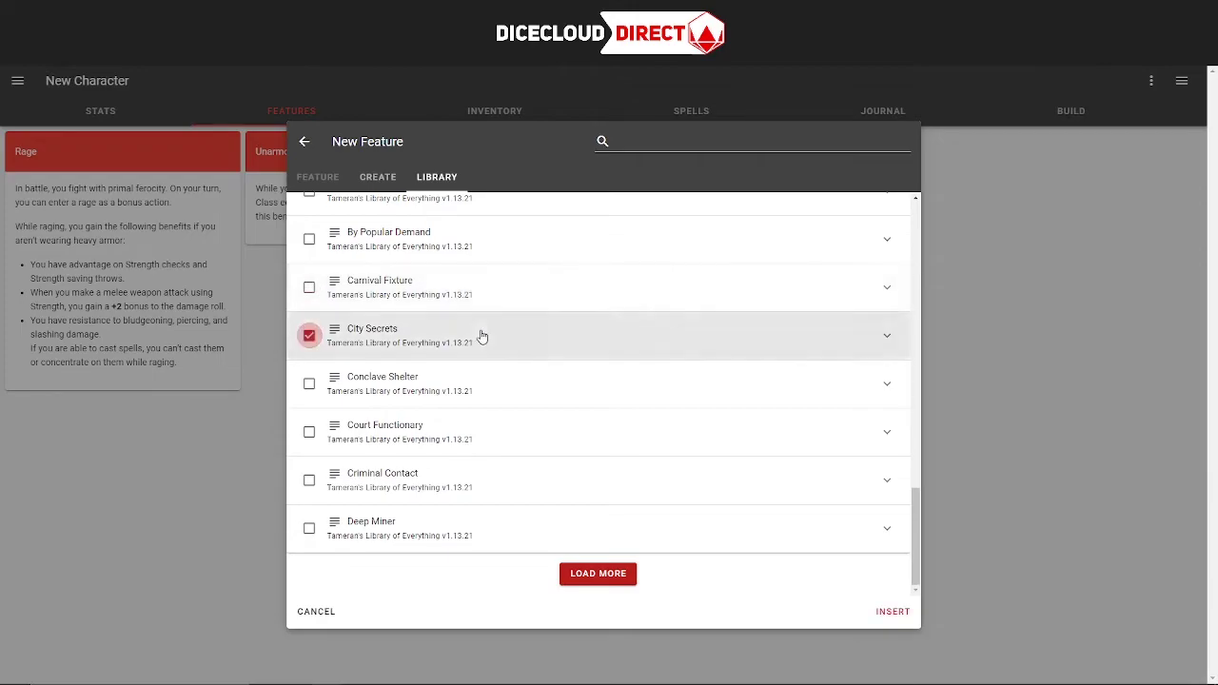
pyautogui.click(483, 336)
pyautogui.click(1053, 520)
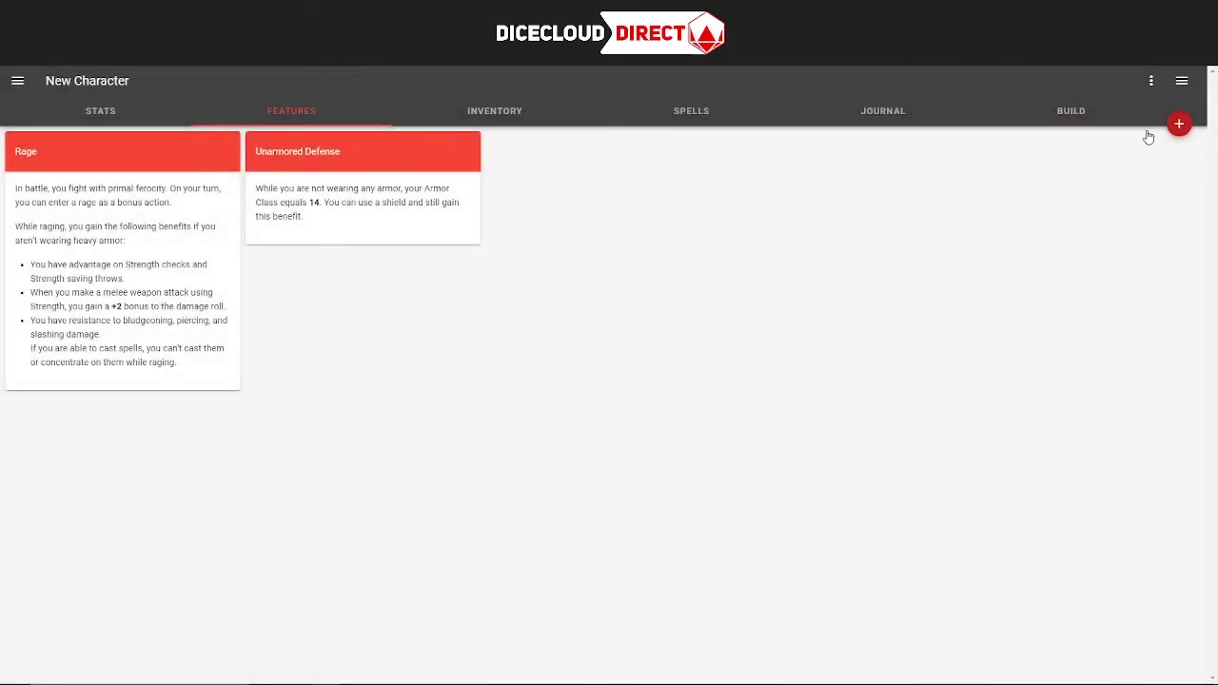
# Step: Level the Barbarian class up twice in the character build, from the library levels, to reach level 3
pyautogui.click(1070, 110)
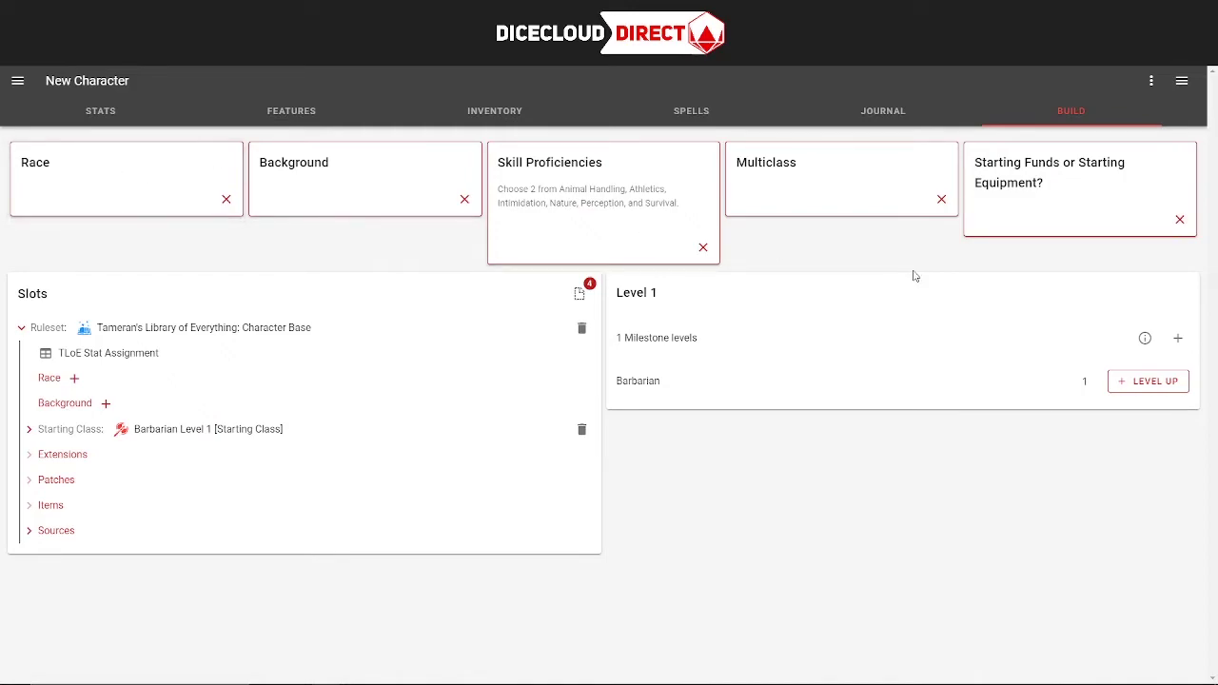
pyautogui.click(1137, 381)
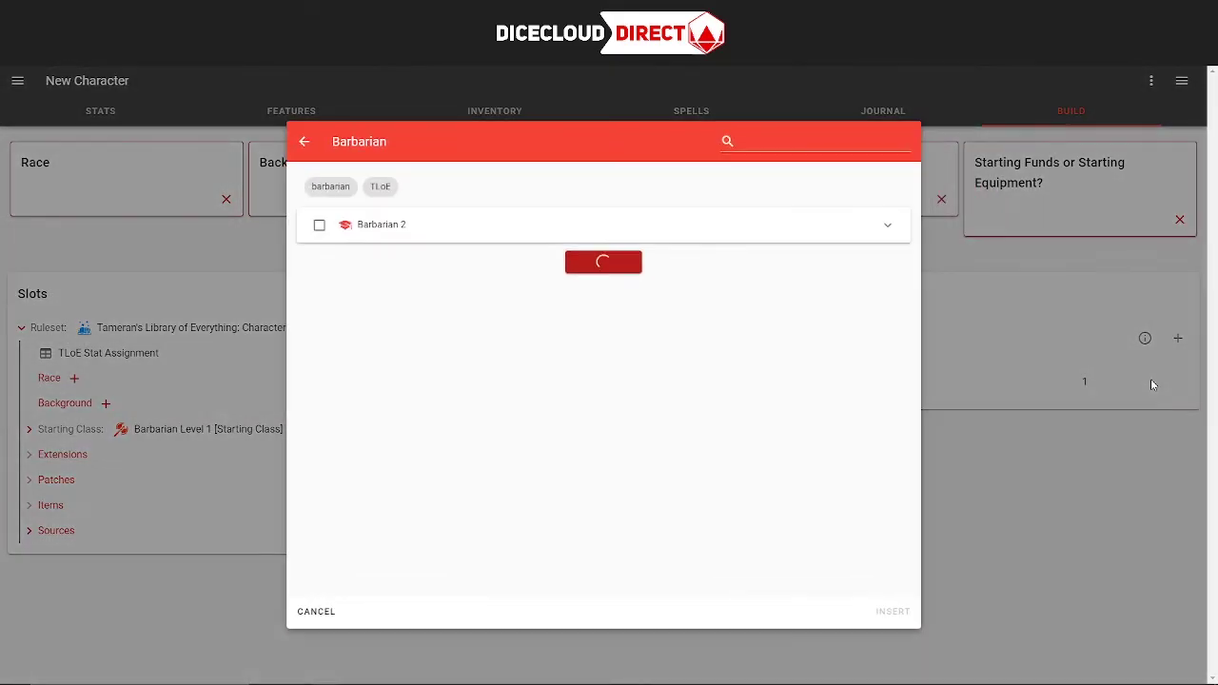
pyautogui.click(320, 233)
pyautogui.click(893, 611)
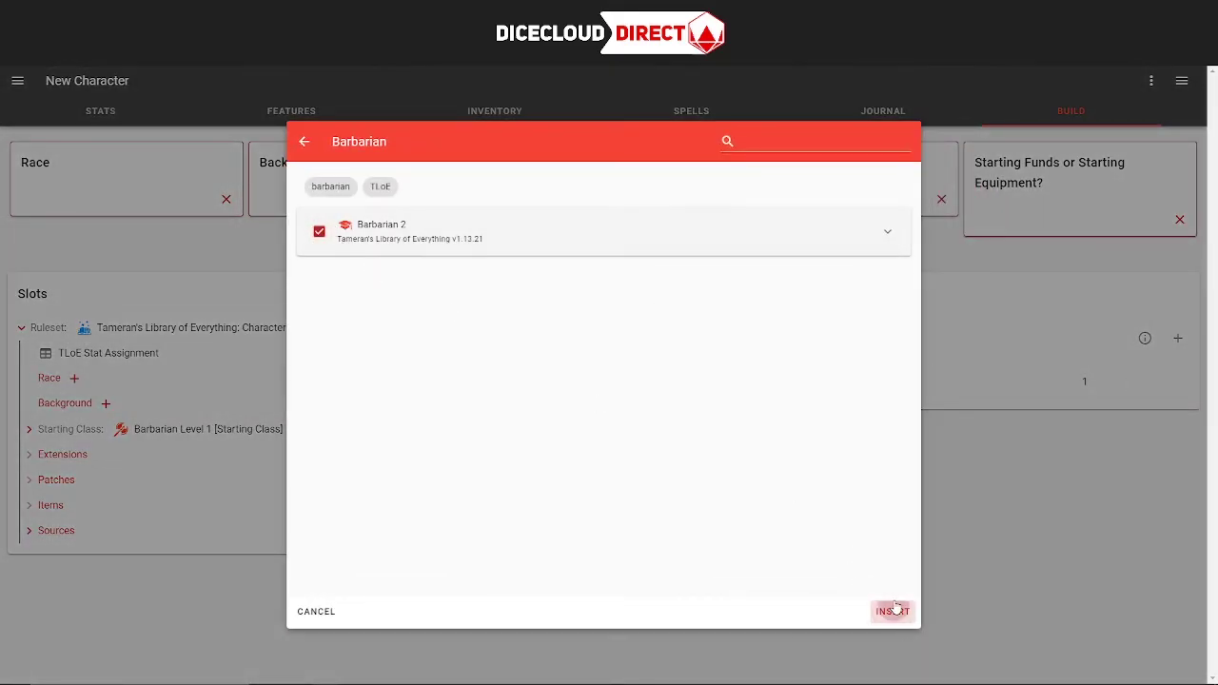
pyautogui.click(1128, 381)
pyautogui.click(321, 233)
pyautogui.click(904, 614)
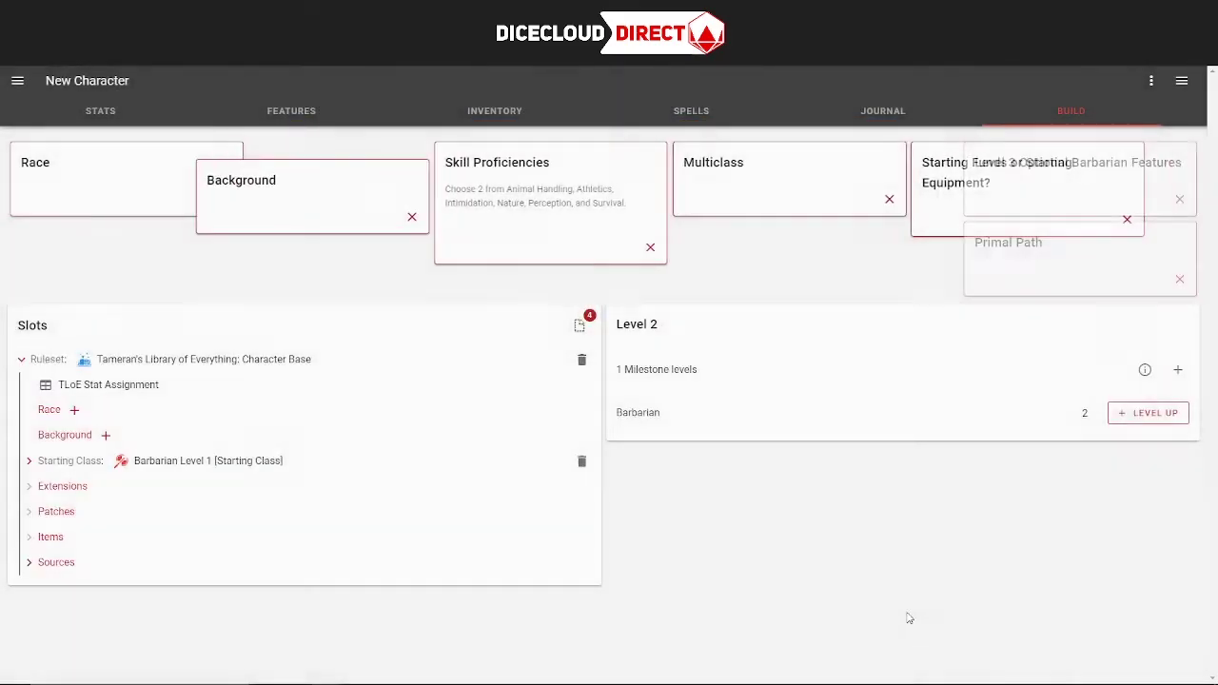
# Step: Fill the Primal Path slot with Path of Wild Magic
pyautogui.click(1025, 261)
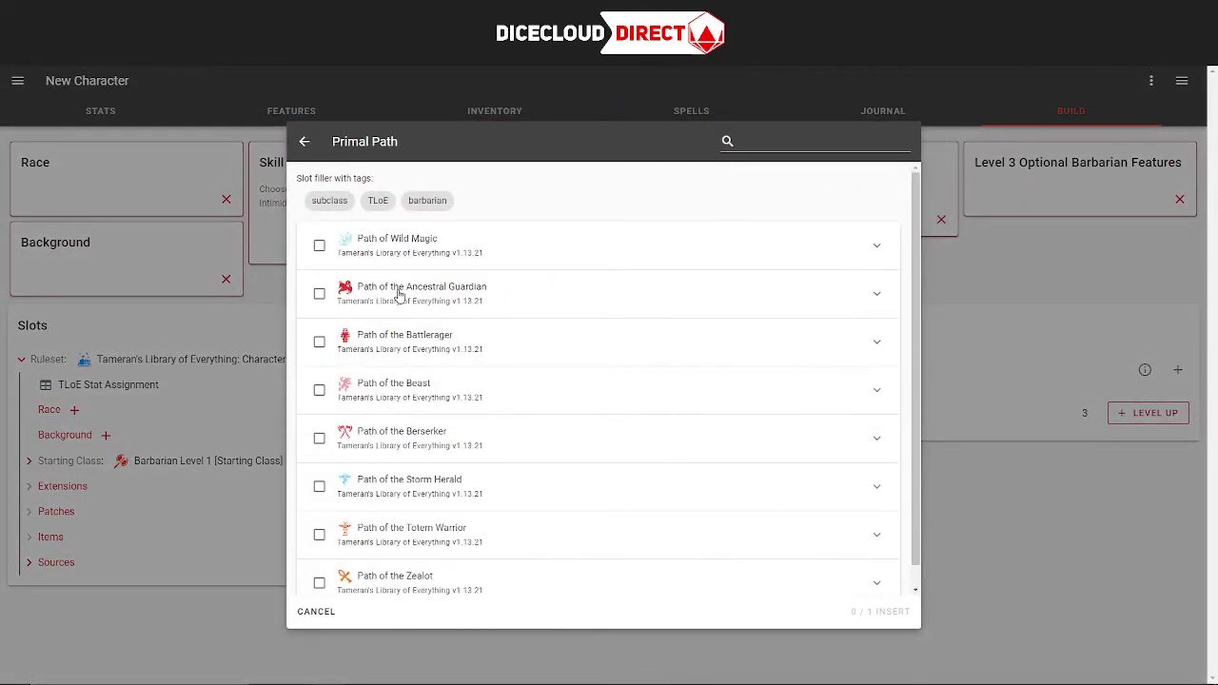
pyautogui.click(320, 246)
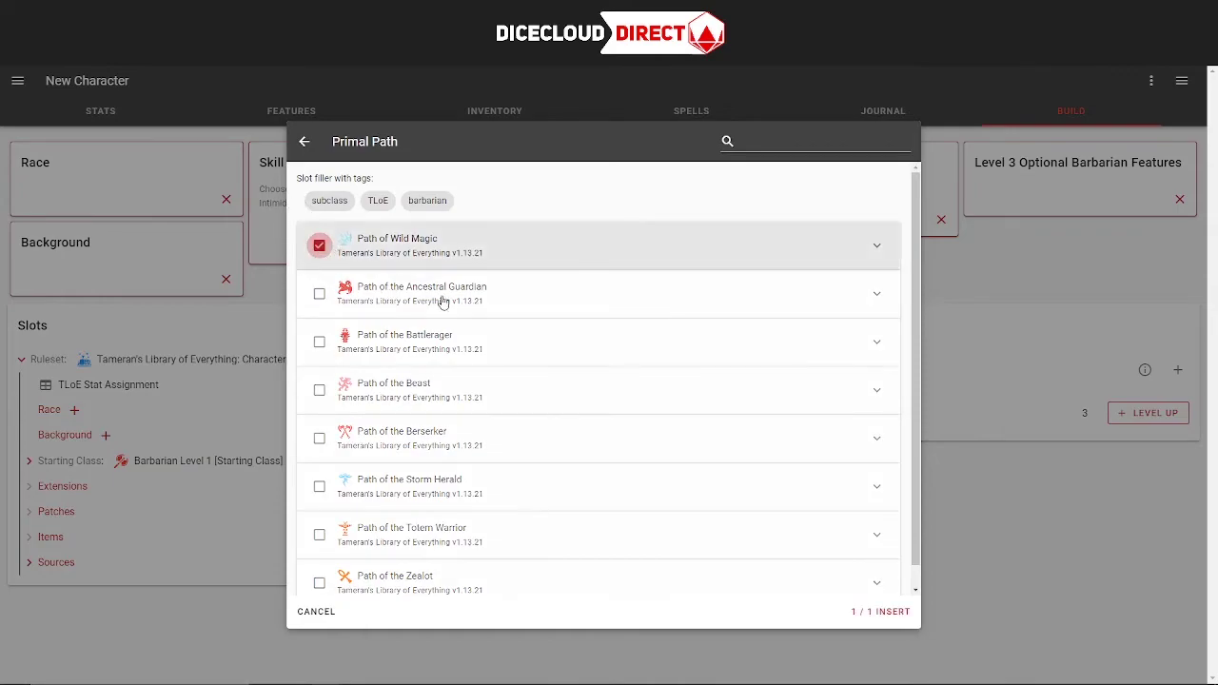
pyautogui.click(877, 612)
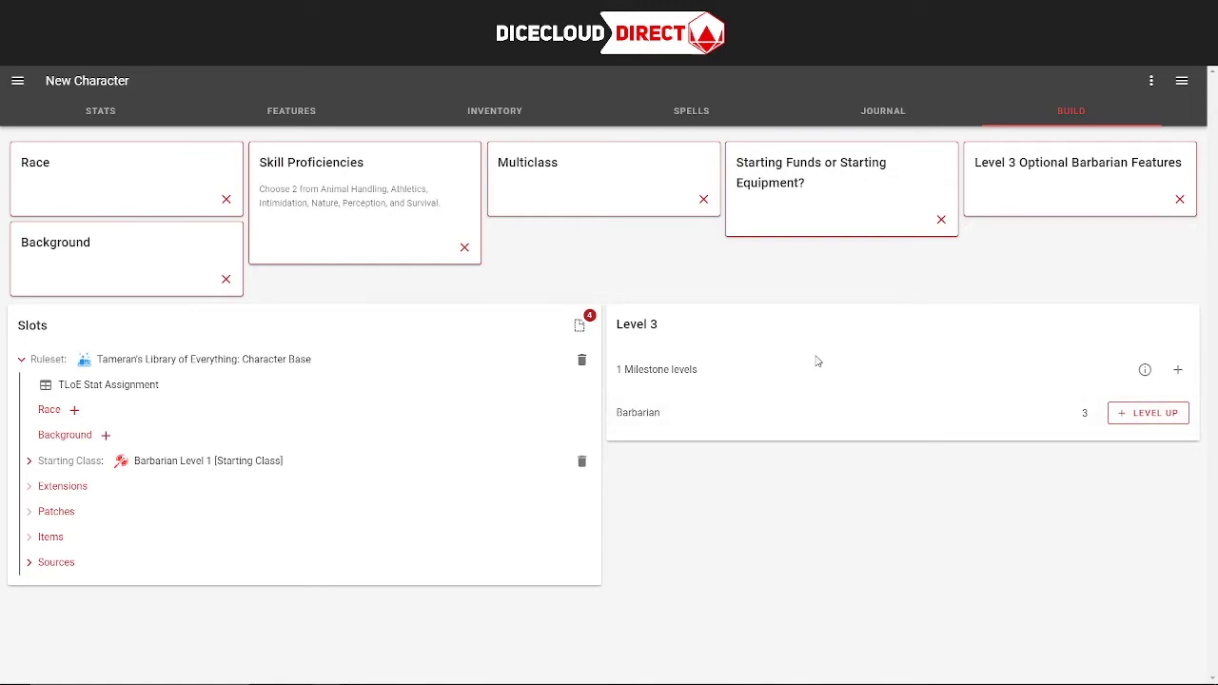
# Step: Check which classes the Multiclass slot offers and review the character's stats
pyautogui.click(603, 173)
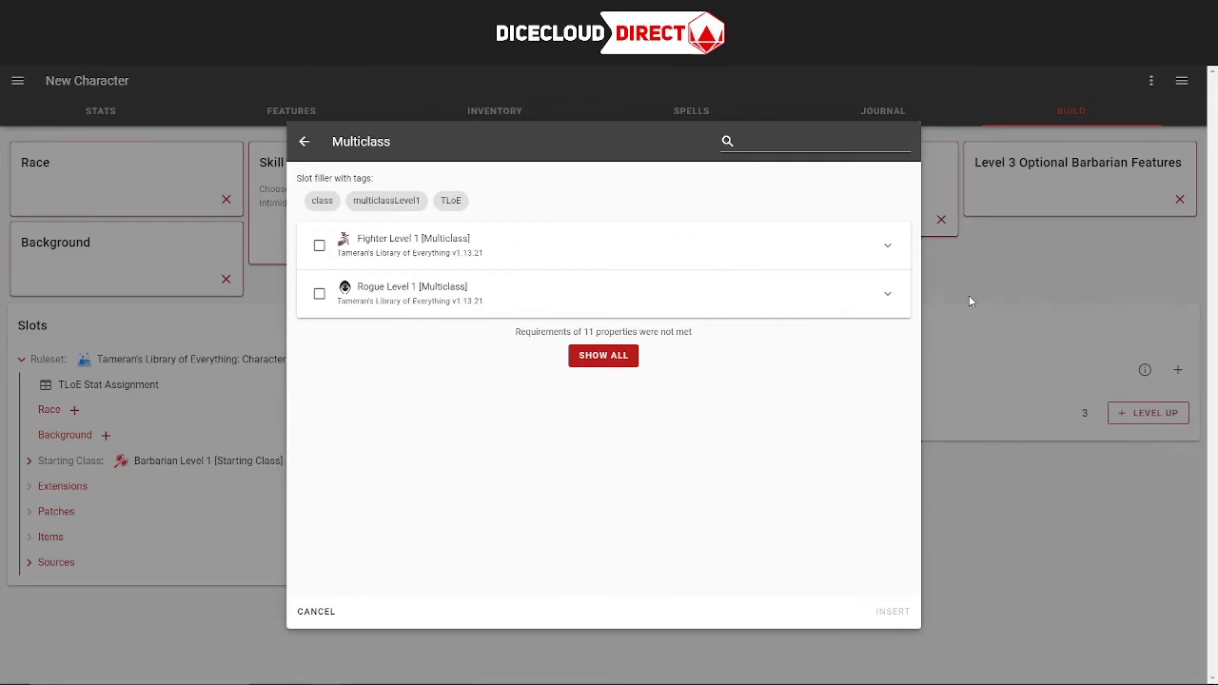
pyautogui.click(968, 249)
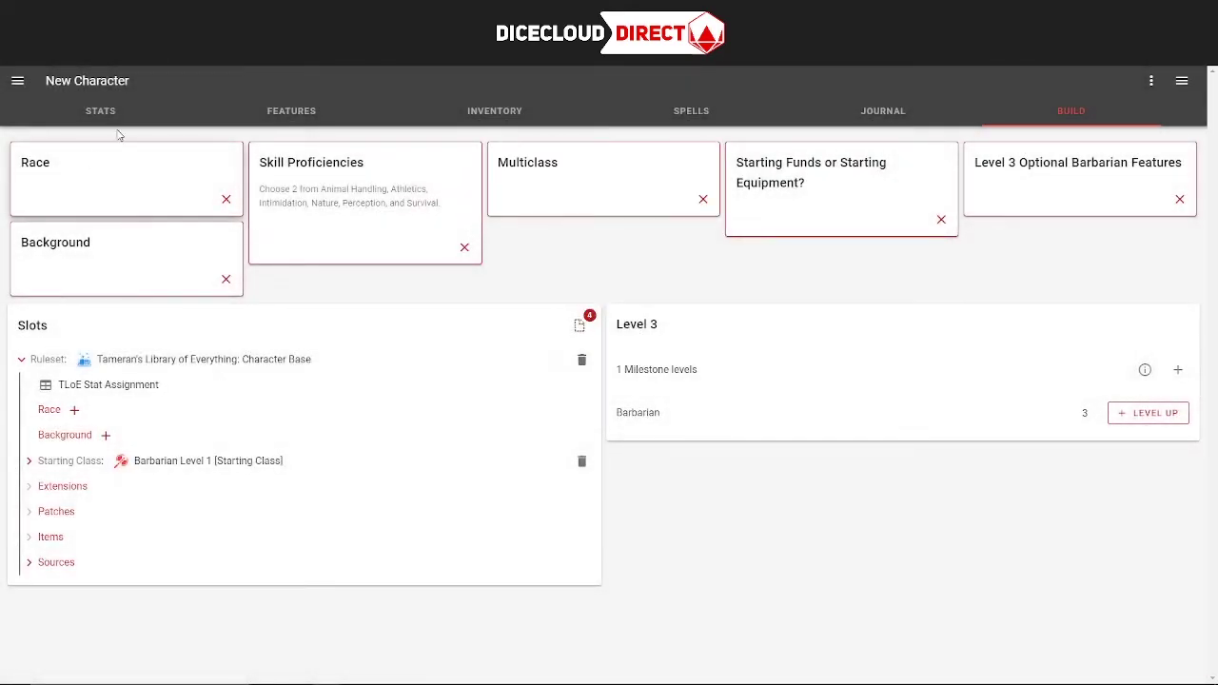
pyautogui.click(105, 113)
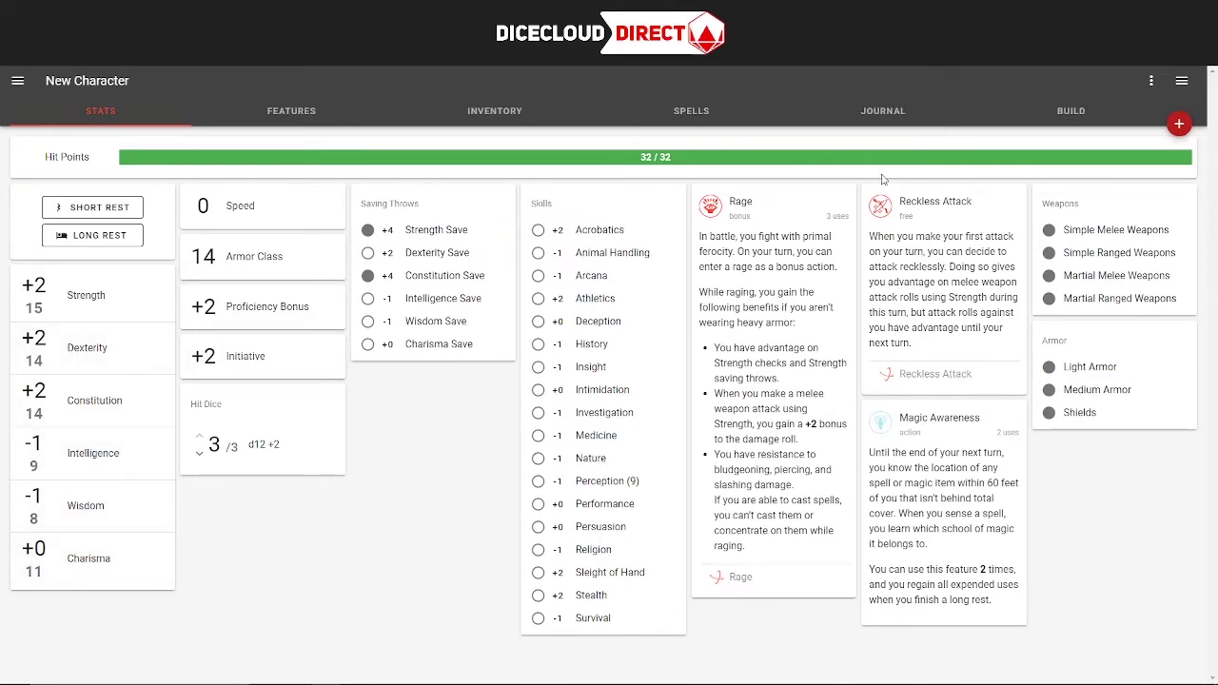
pyautogui.click(1071, 110)
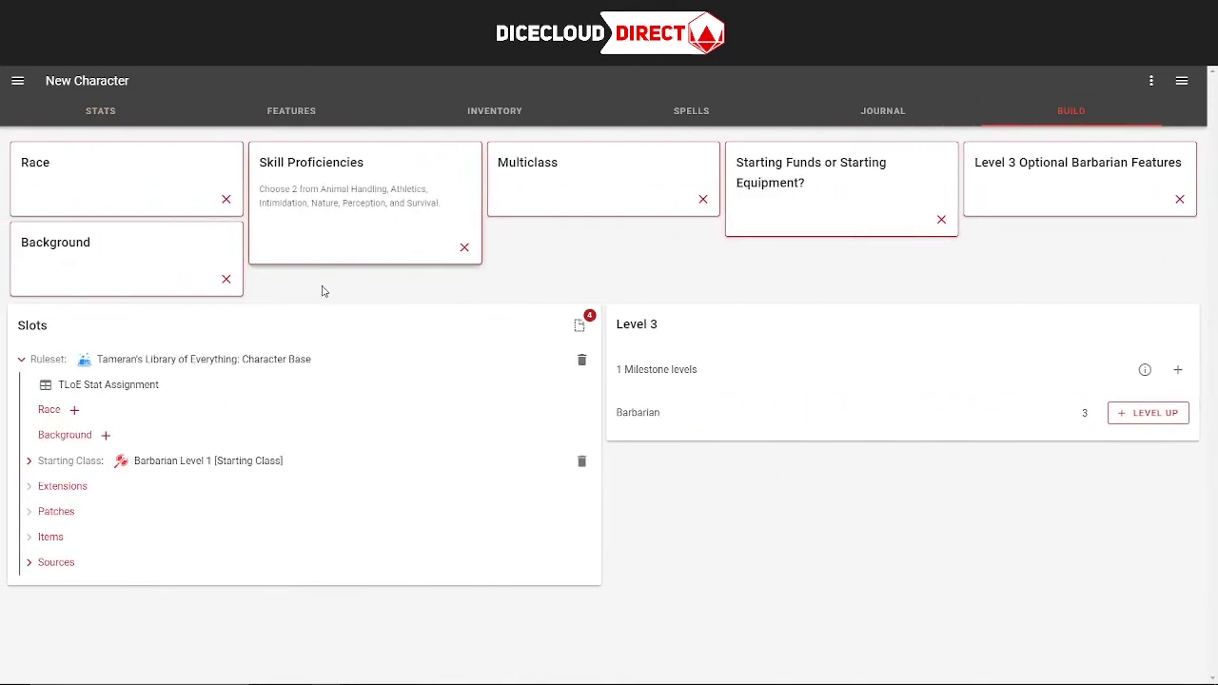
# Step: Edit the TLoE Stat Assignment to set Charisma to 20
pyautogui.click(149, 382)
pyautogui.click(886, 141)
pyautogui.moveTo(682, 372); pyautogui.dragTo(920, 500)
pyautogui.click(873, 141)
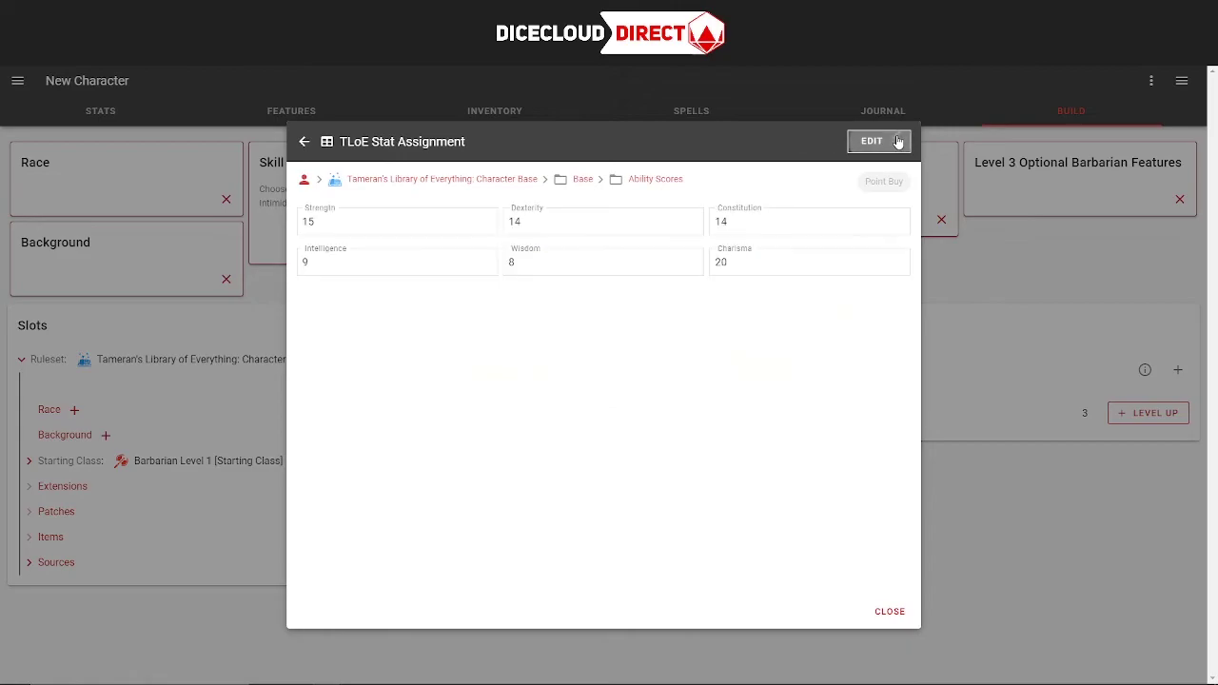
pyautogui.click(998, 471)
# Step: Fill the Multiclass slot with Sorcerer Level 1 [Multiclass]
pyautogui.click(604, 180)
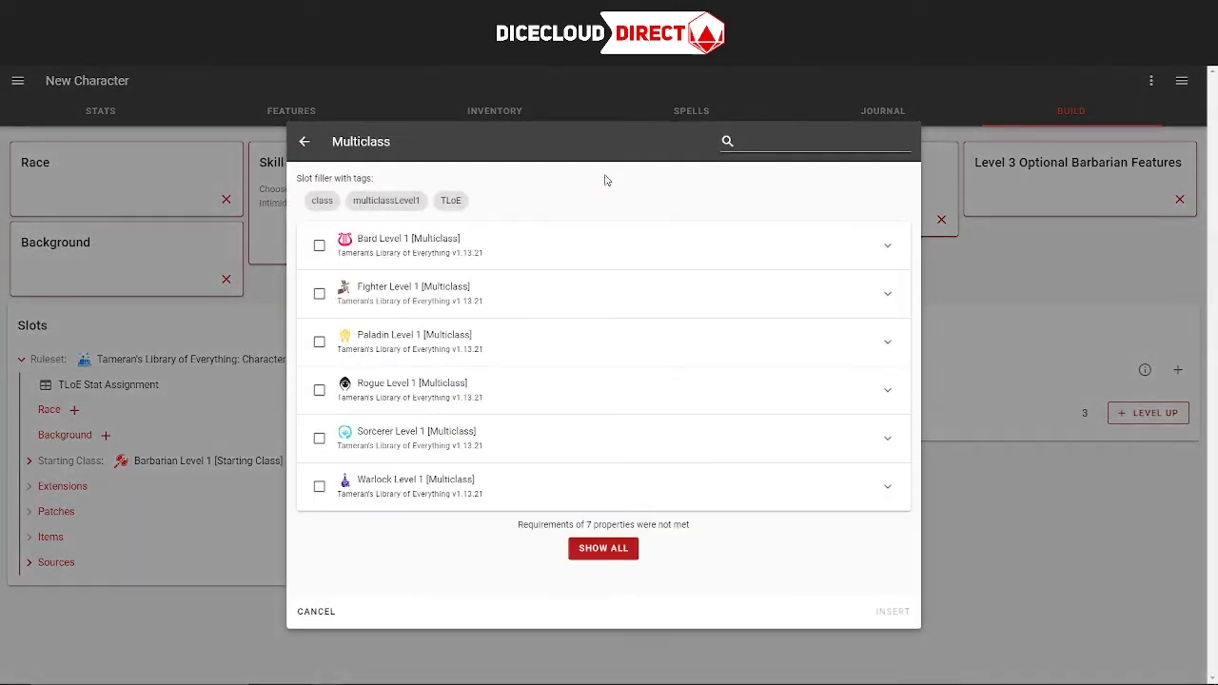
pyautogui.click(320, 439)
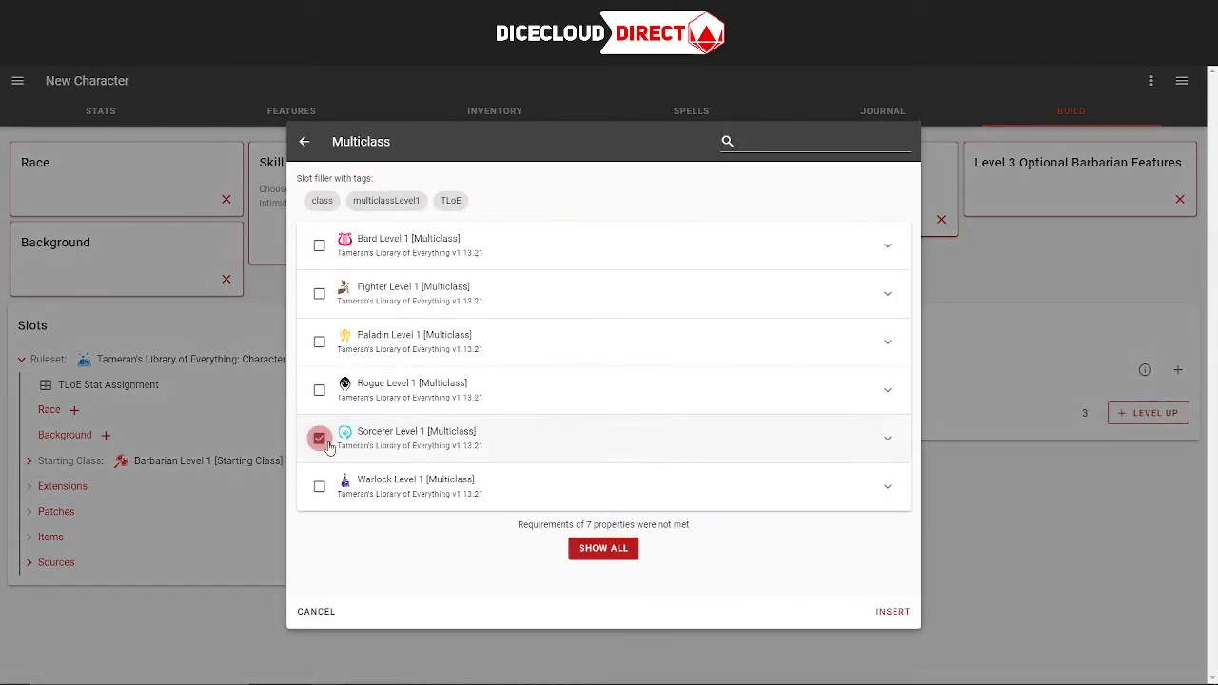
pyautogui.click(891, 612)
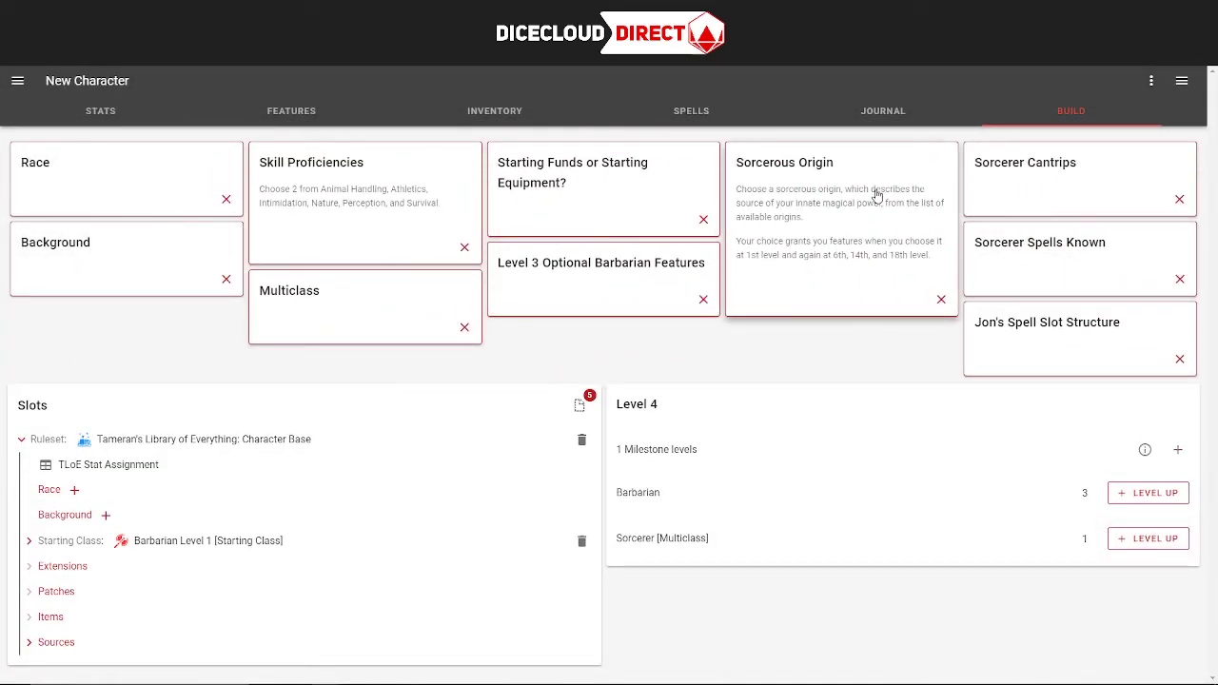
# Step: Insert Spell Slot Structure [TLoE] into the Jon's Spell Slot Structure slot and choose Spellcasting as its spellcasting type
pyautogui.click(1047, 354)
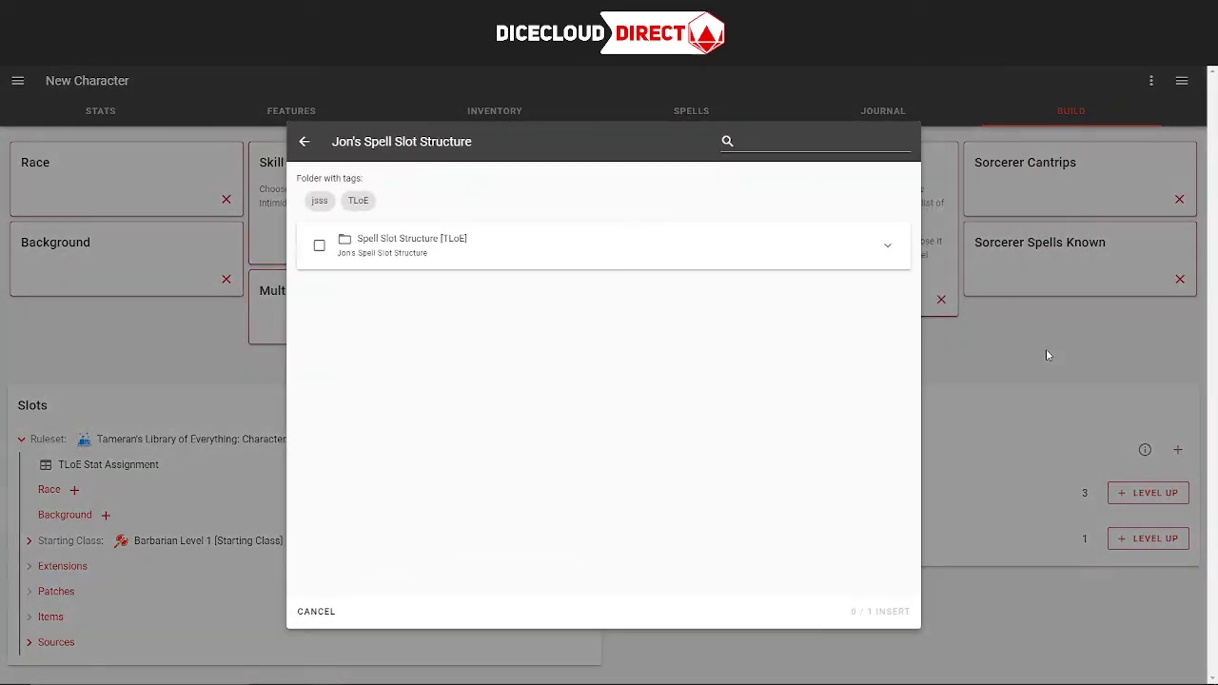
pyautogui.click(320, 246)
pyautogui.click(879, 613)
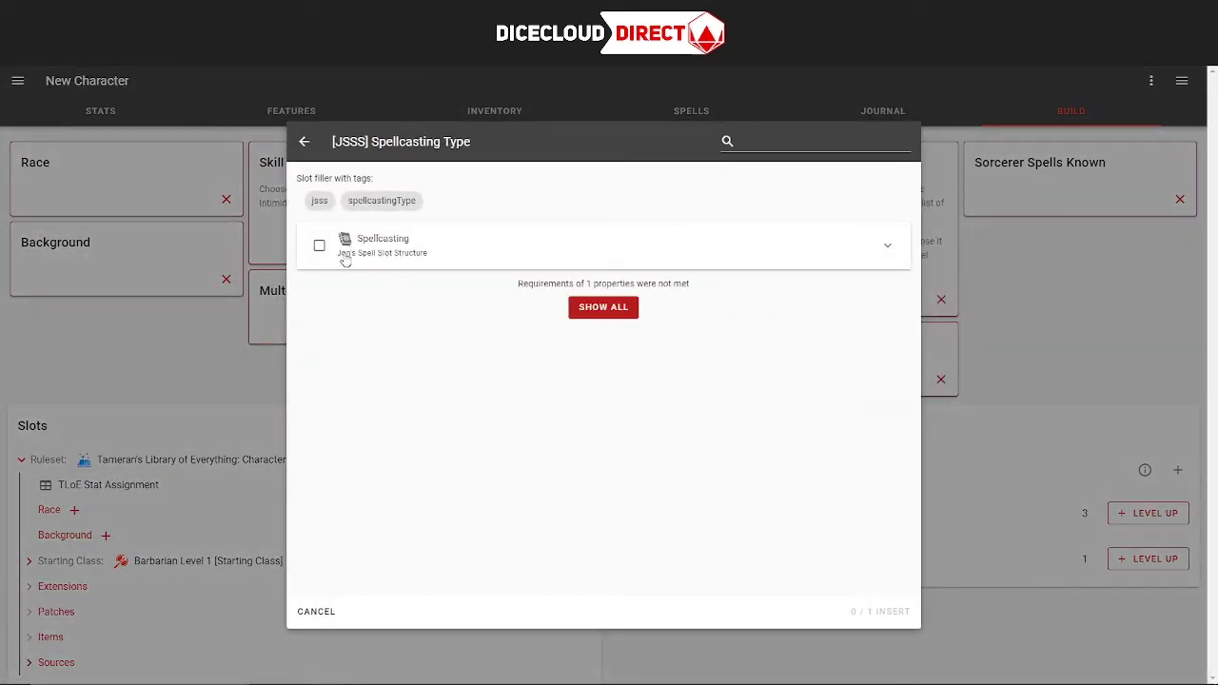
pyautogui.click(345, 260)
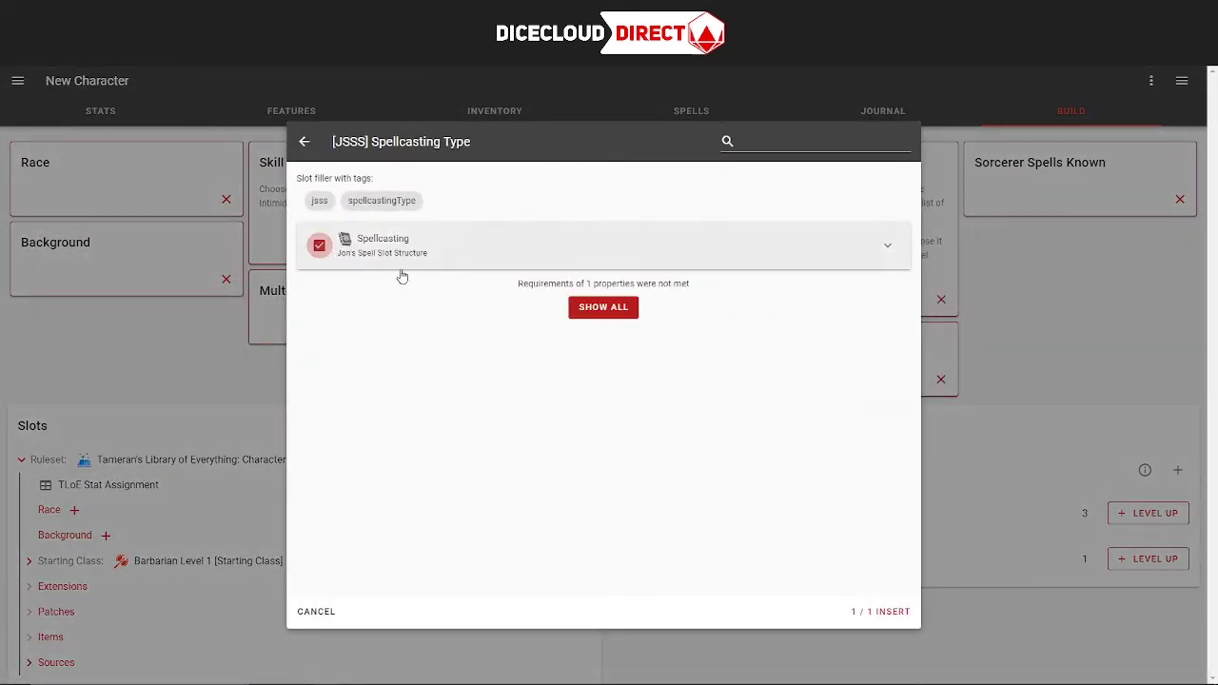
pyautogui.click(881, 612)
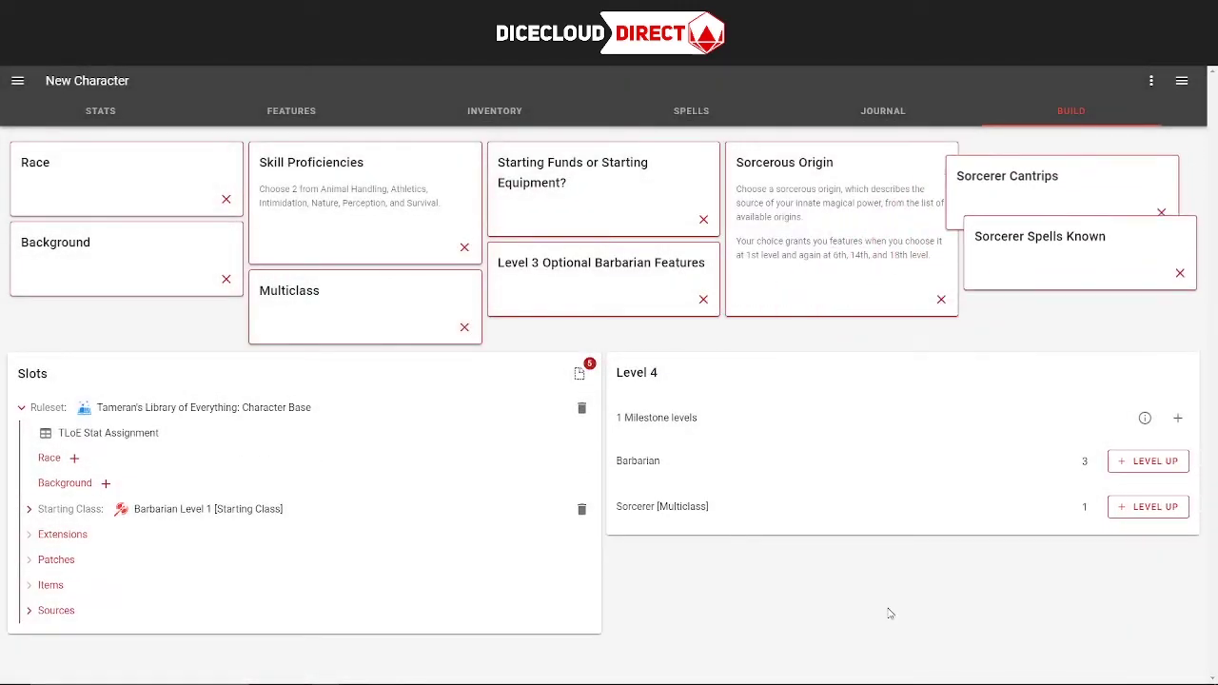
# Step: Search the Sorcerer Spells Known options for the tag spellLevel3 and browse the matching spells
pyautogui.click(1091, 262)
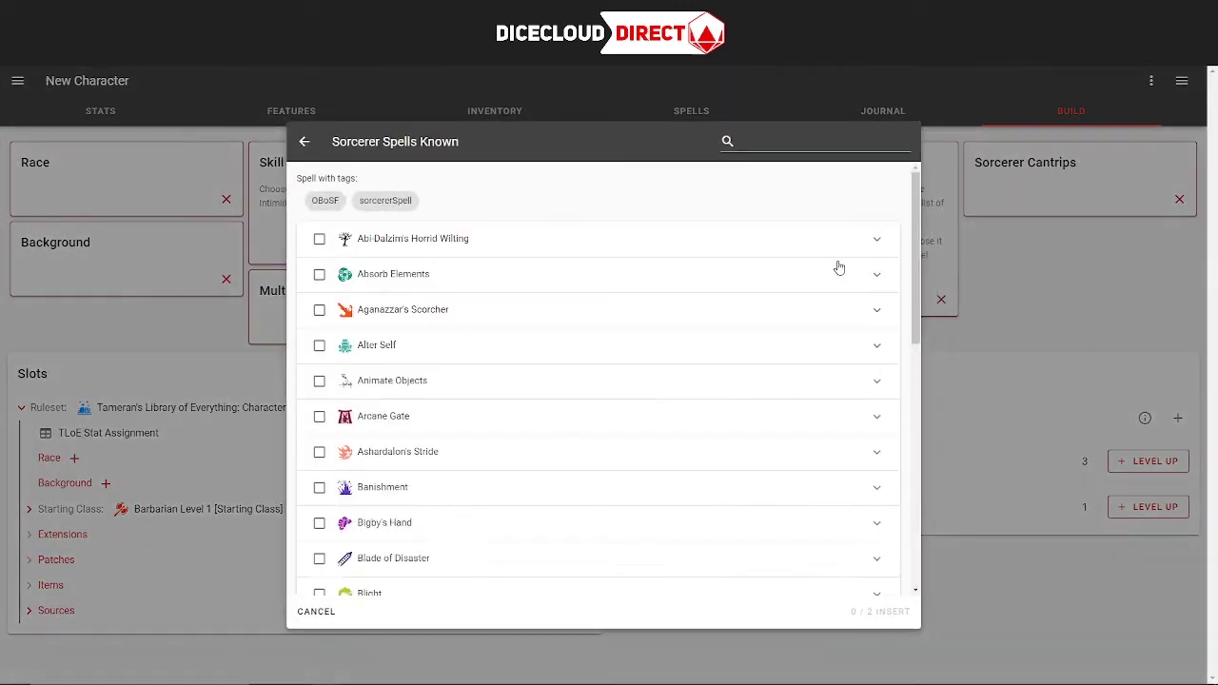
pyautogui.click(894, 142)
pyautogui.write('level3')
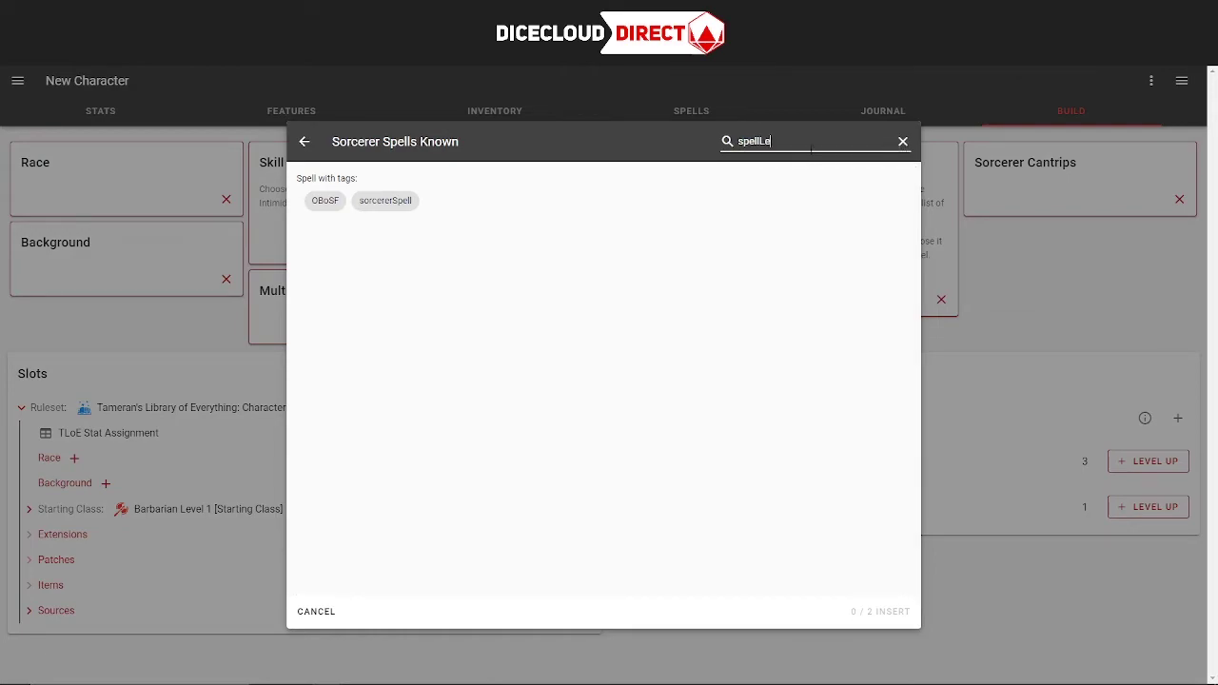
pyautogui.write('3')
pyautogui.scroll(-6, 683, 377)
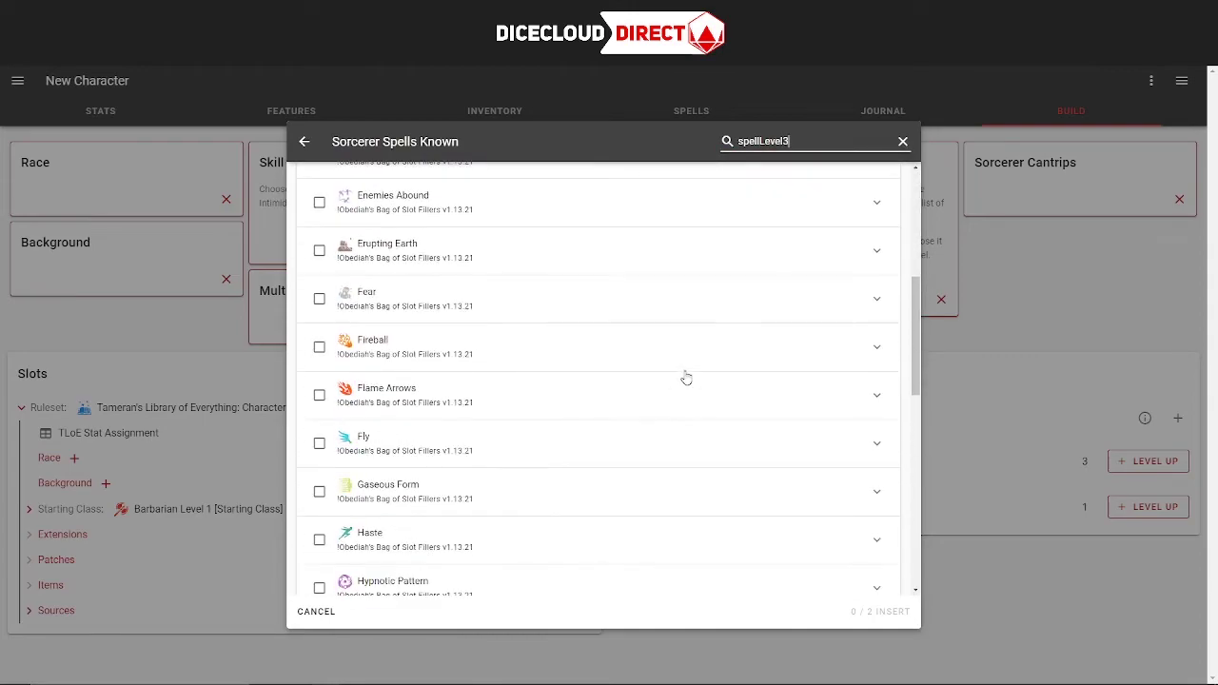
# Step: Search the sorcerer spells for the tag necromancySpell instead and browse the matches
pyautogui.write('necromancy')
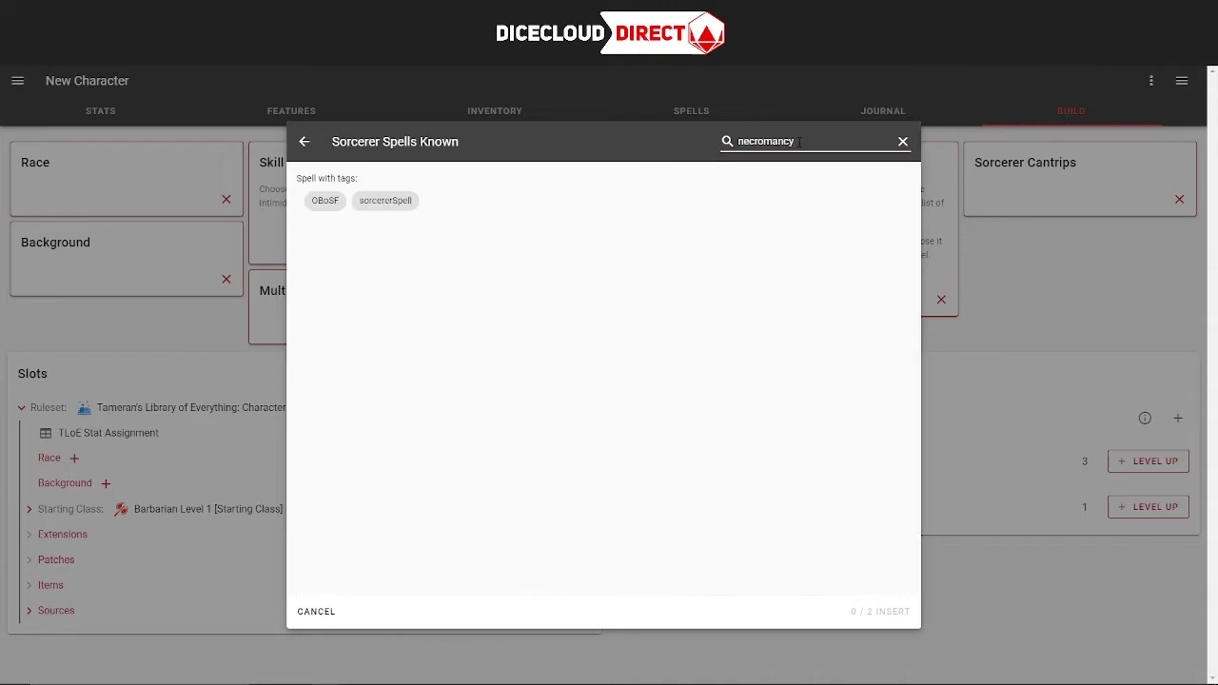
pyautogui.write('Spell')
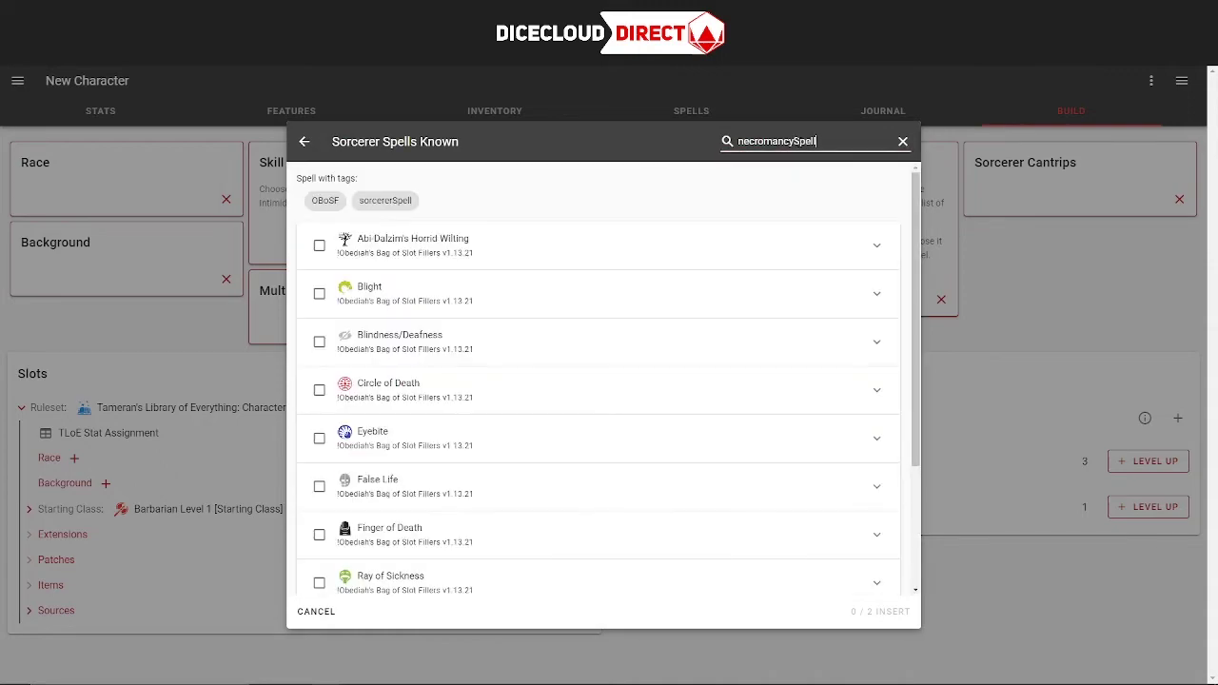
pyautogui.scroll(-3, 628, 390)
pyautogui.scroll(3, 628, 389)
# Step: Open the full details of the Abi-Dalzim's Horrid Wilting spell and examine its tags in the advanced section
pyautogui.click(844, 246)
pyautogui.click(857, 249)
pyautogui.click(851, 245)
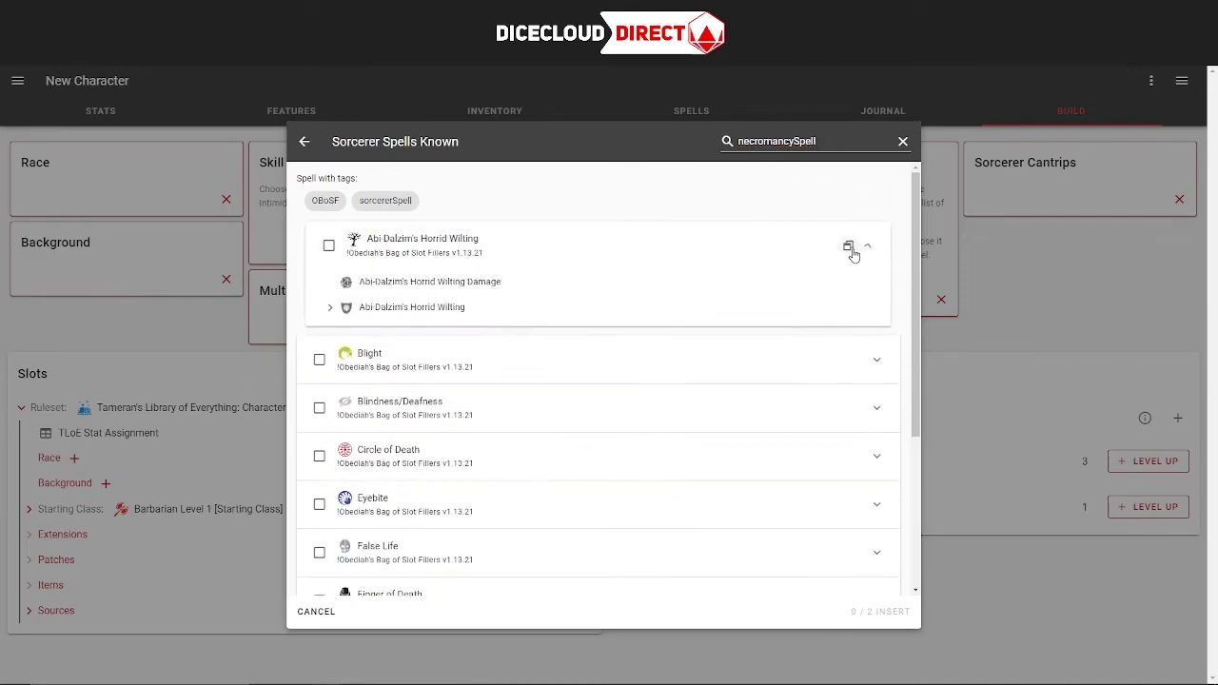
pyautogui.click(847, 244)
pyautogui.click(873, 142)
pyautogui.scroll(-5, 333, 495)
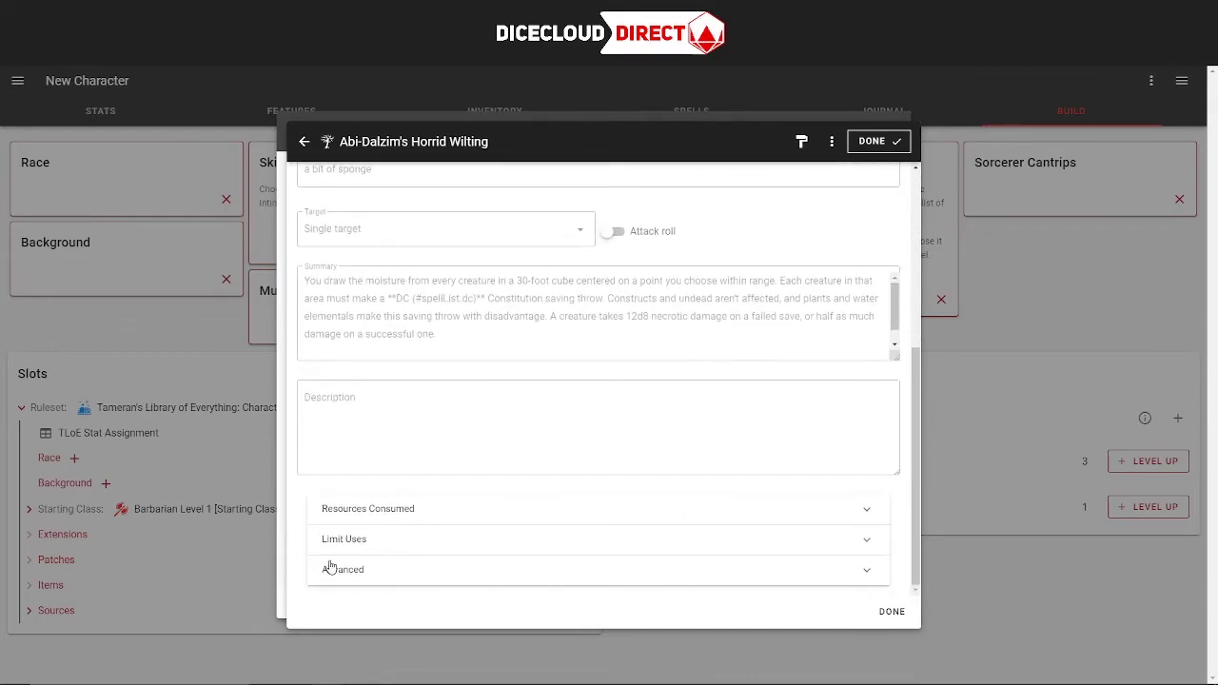
pyautogui.scroll(-2, 342, 542)
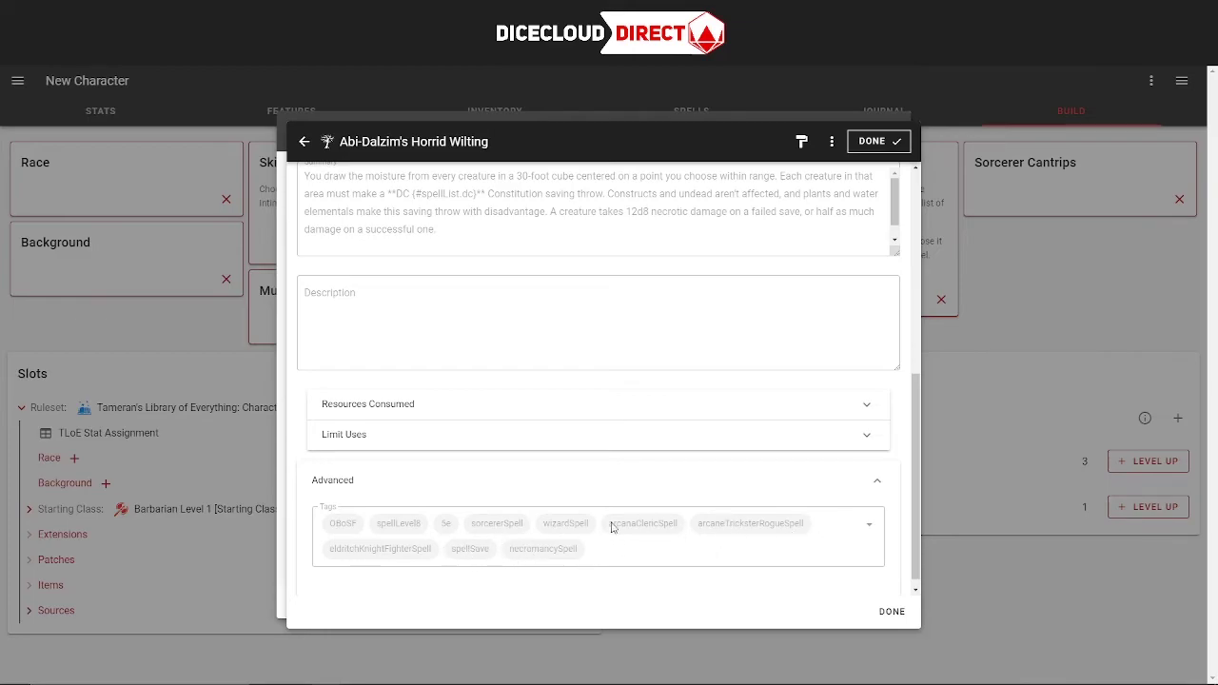
# Step: Return to the Sorcerer Spells Known options and search them for the tag spellAttack
pyautogui.click(1069, 406)
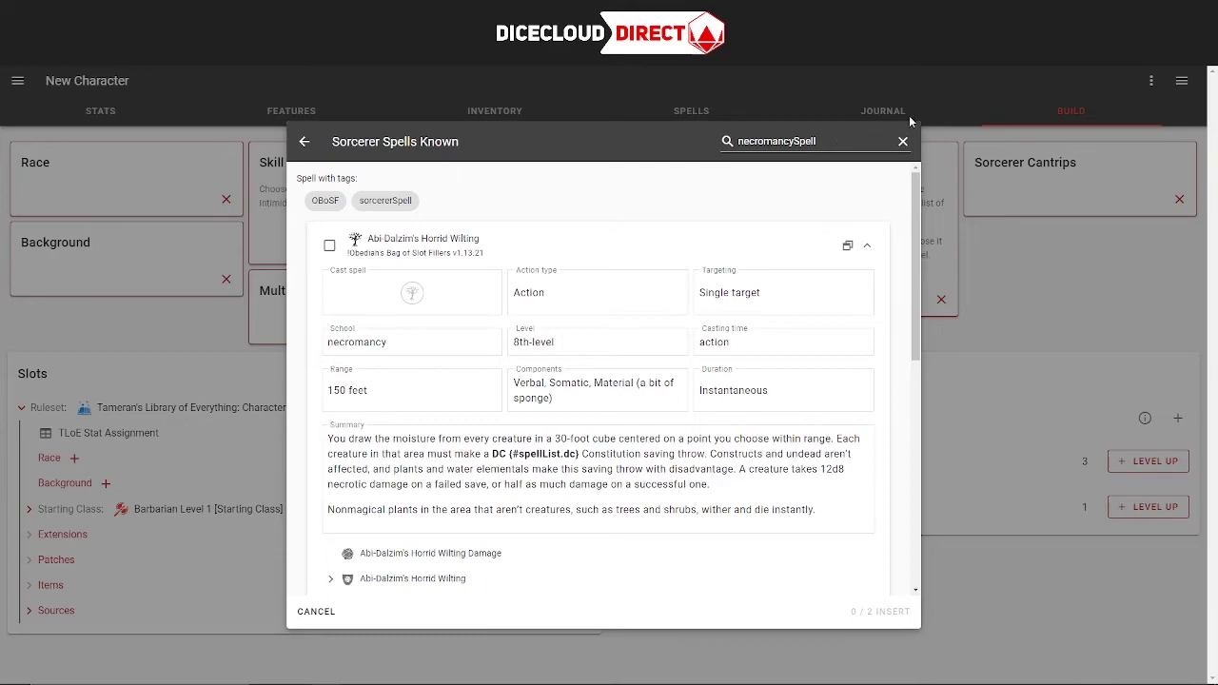
pyautogui.write('spe')
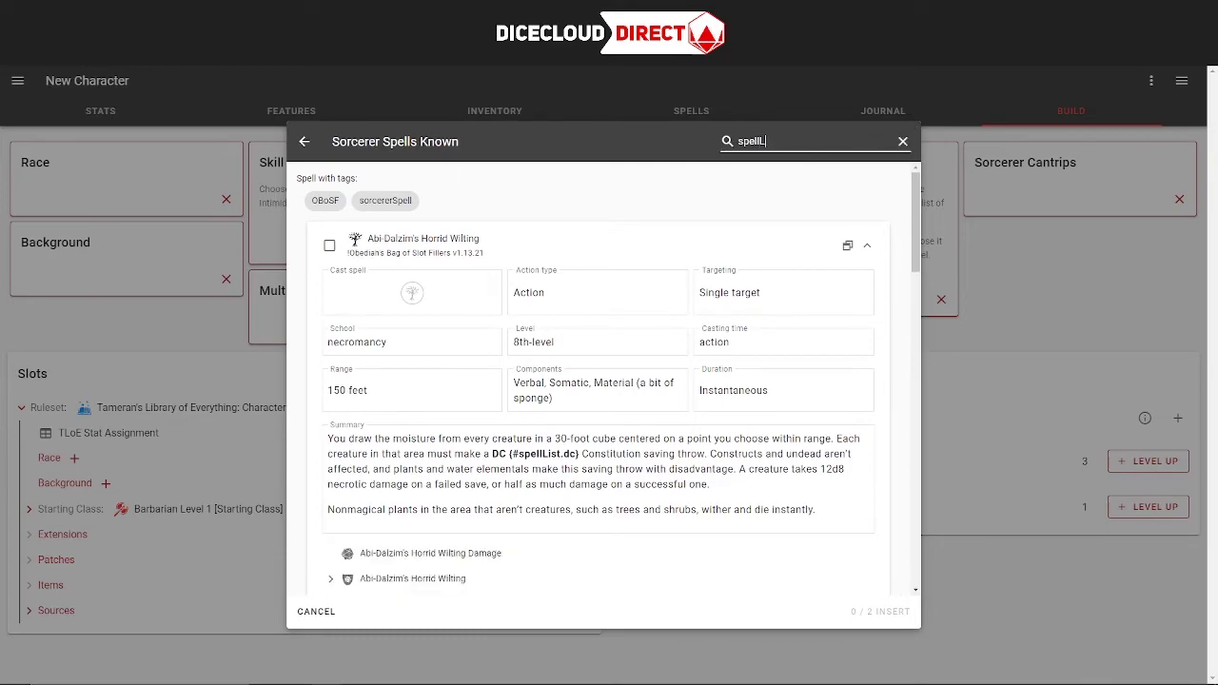
pyautogui.write('llAttack')
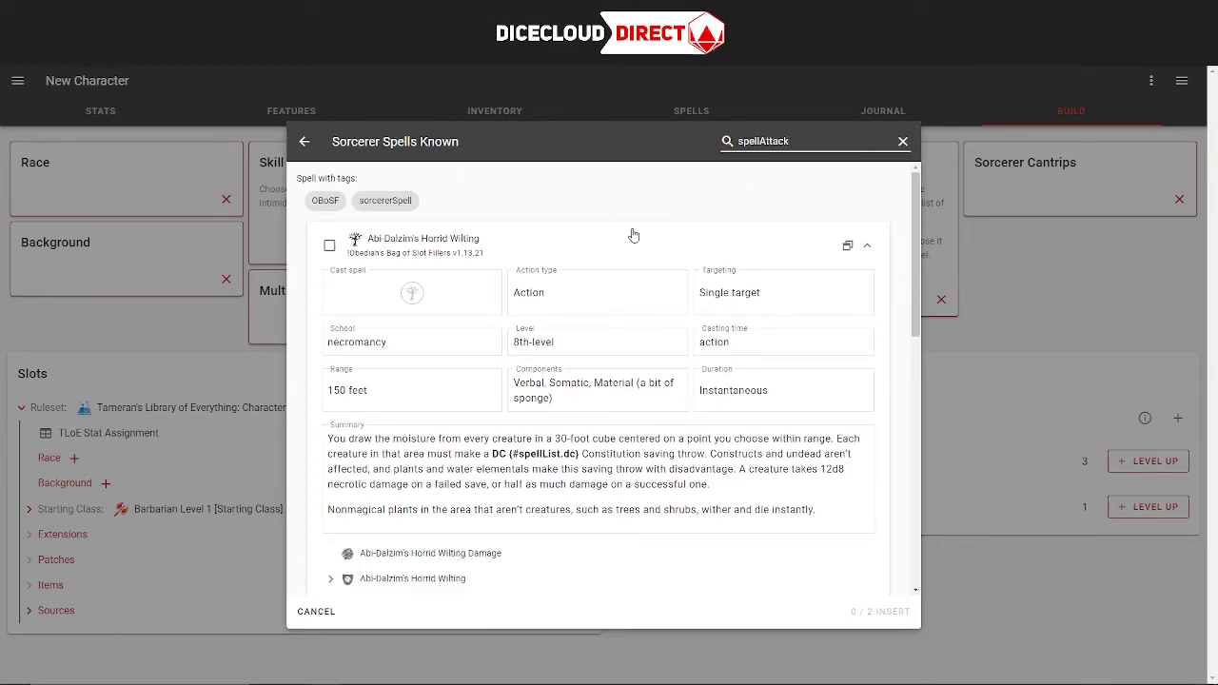
# Step: Choose Ice Knife and Bigby's Hand as the two known sorcerer spells and insert them
pyautogui.scroll(-5, 600, 314)
pyautogui.click(329, 337)
pyautogui.scroll(2, 330, 292)
pyautogui.click(319, 320)
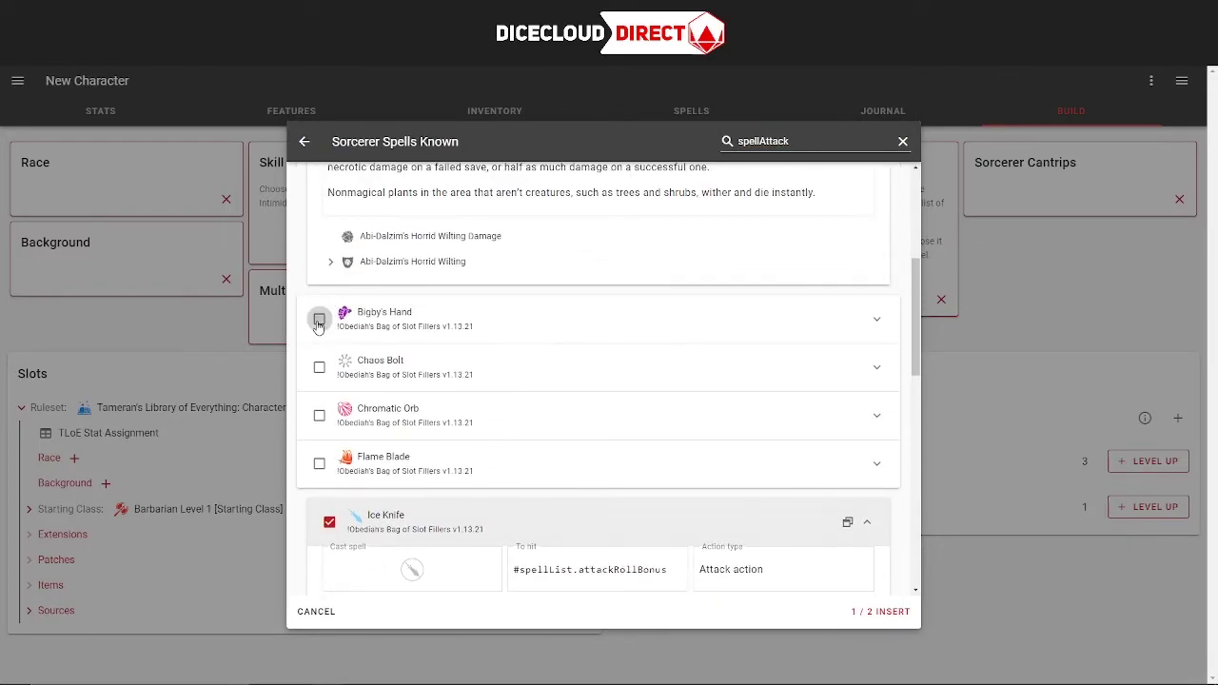
pyautogui.scroll(-8, 343, 400)
pyautogui.click(880, 611)
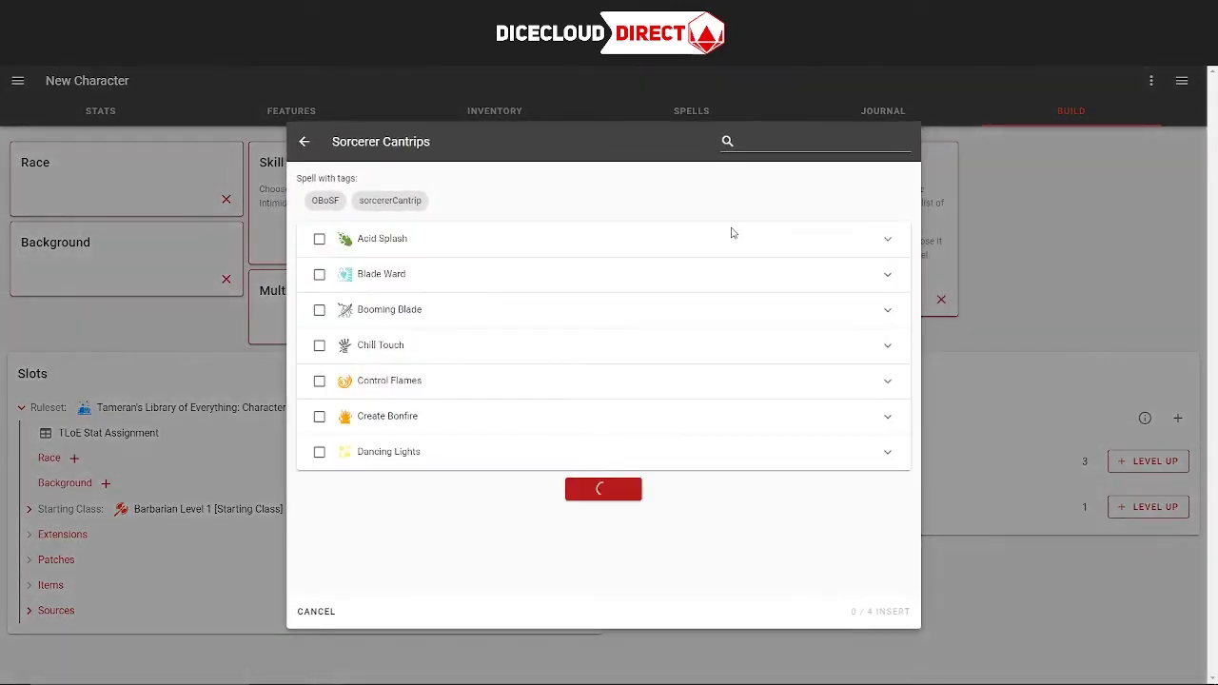
# Step: Insert Mage Hand, Fire Bolt, Acid Splash and Blade Ward as the four sorcerer cantrips
pyautogui.scroll(-5, 398, 390)
pyautogui.click(319, 461)
pyautogui.scroll(2, 330, 304)
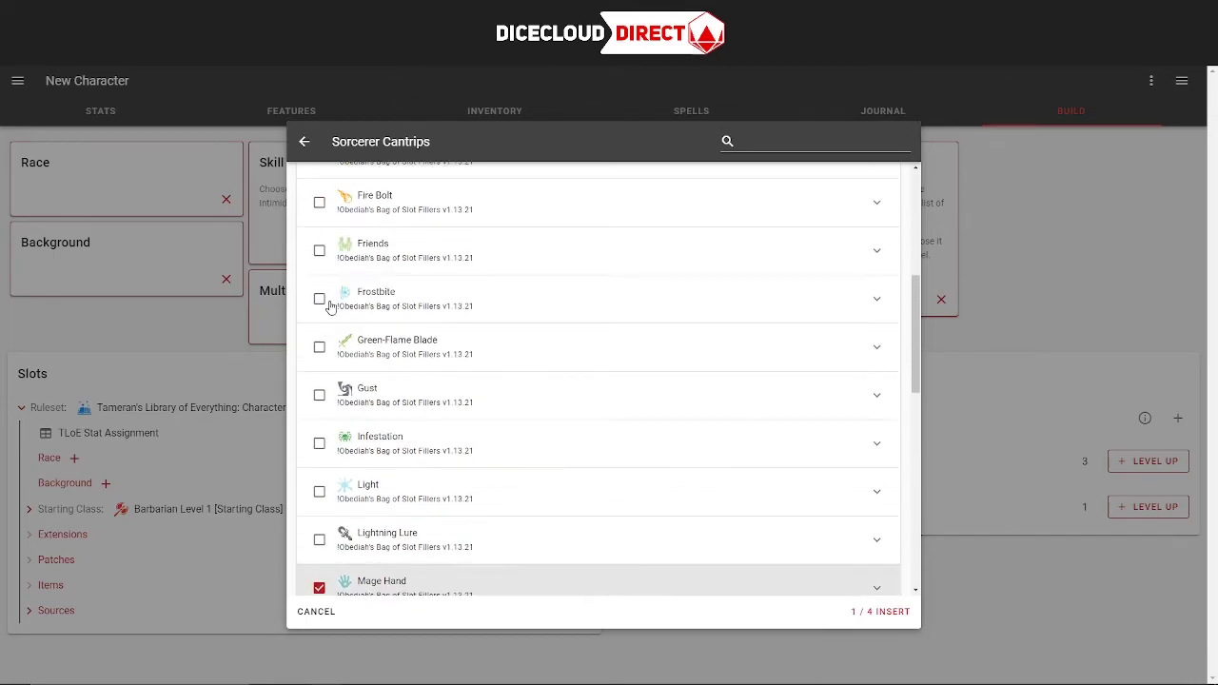
pyautogui.scroll(3, 330, 304)
pyautogui.click(320, 334)
pyautogui.scroll(3, 437, 405)
pyautogui.click(335, 253)
pyautogui.click(329, 246)
pyautogui.click(320, 293)
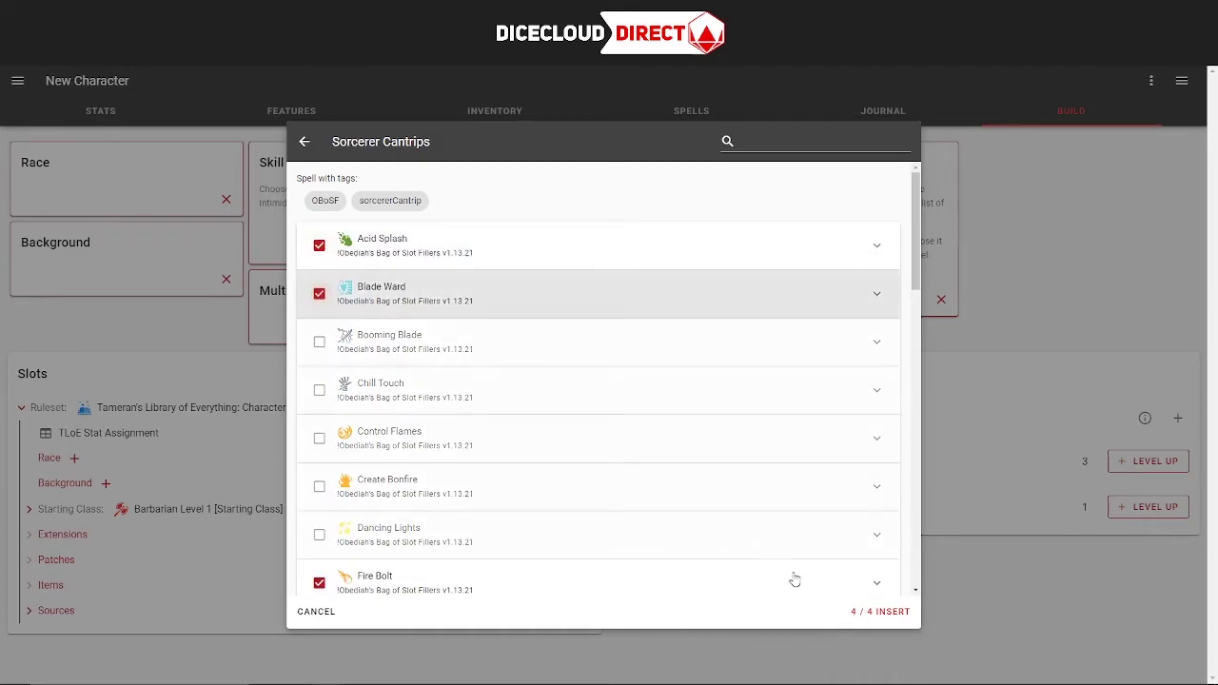
pyautogui.click(859, 611)
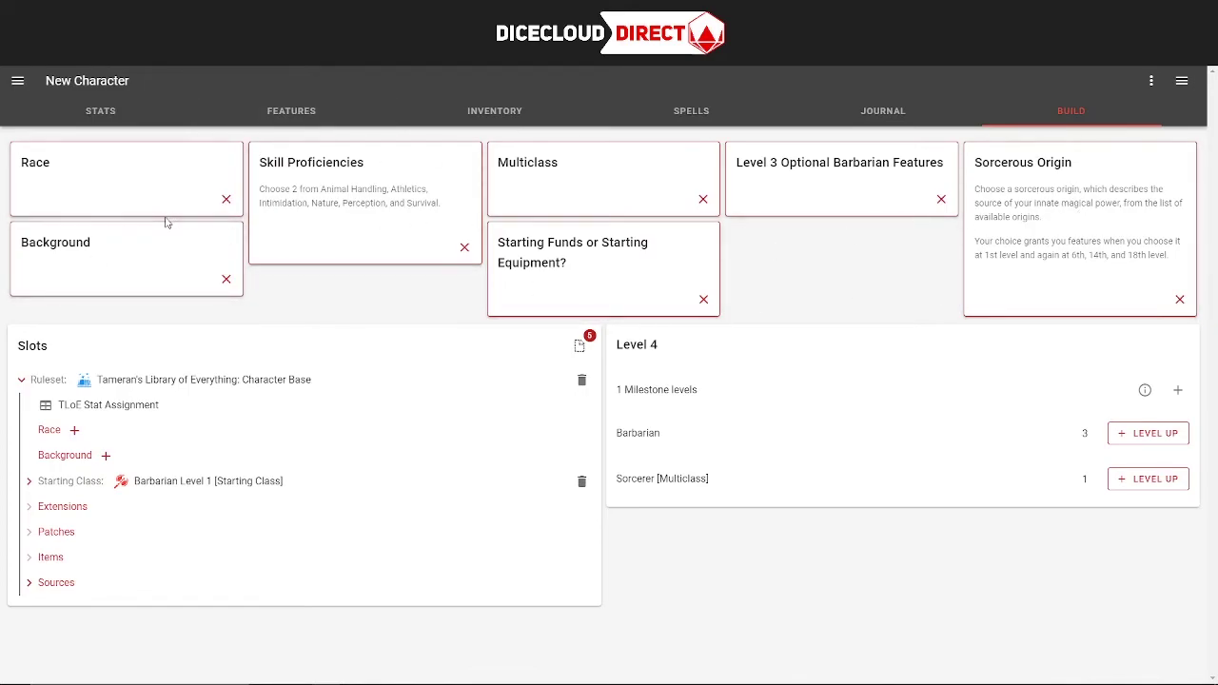
# Step: Fill the barbarian Skill Proficiencies slot with Nature and Athletics
pyautogui.click(416, 218)
pyautogui.click(320, 391)
pyautogui.click(319, 293)
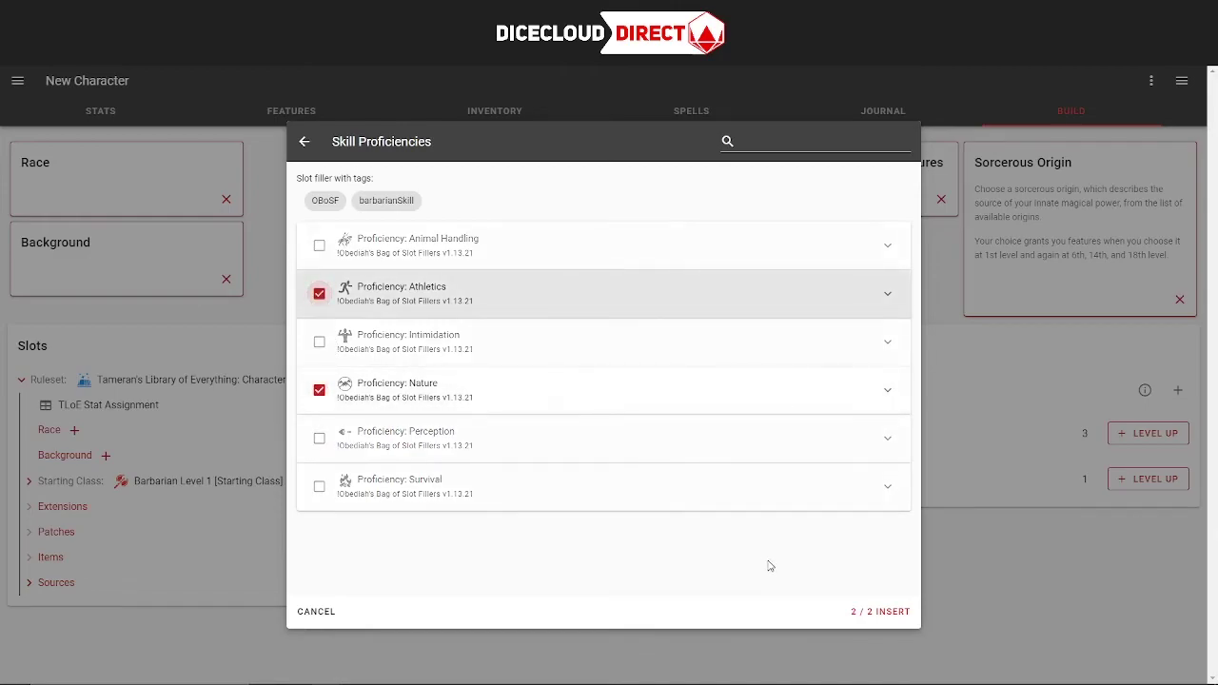
pyautogui.click(855, 613)
# Step: Choose Primal Knowledge for the Level 3 Optional Barbarian Features slot
pyautogui.click(752, 196)
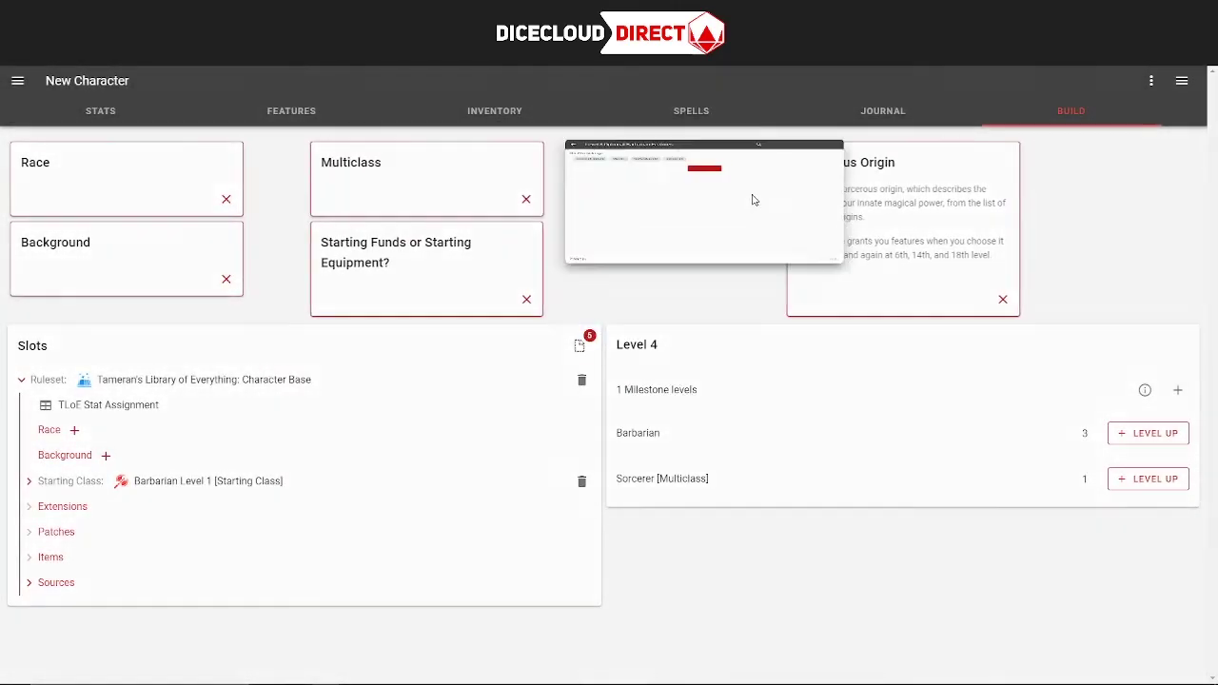
pyautogui.click(318, 293)
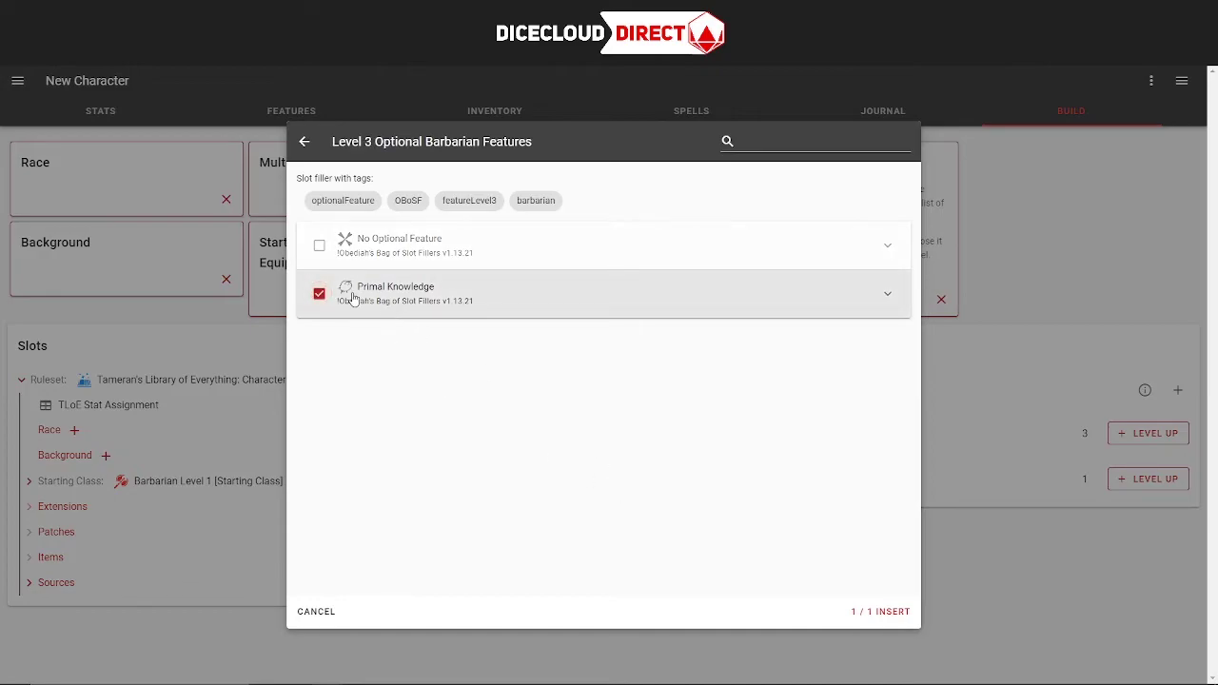
pyautogui.click(320, 245)
pyautogui.click(319, 293)
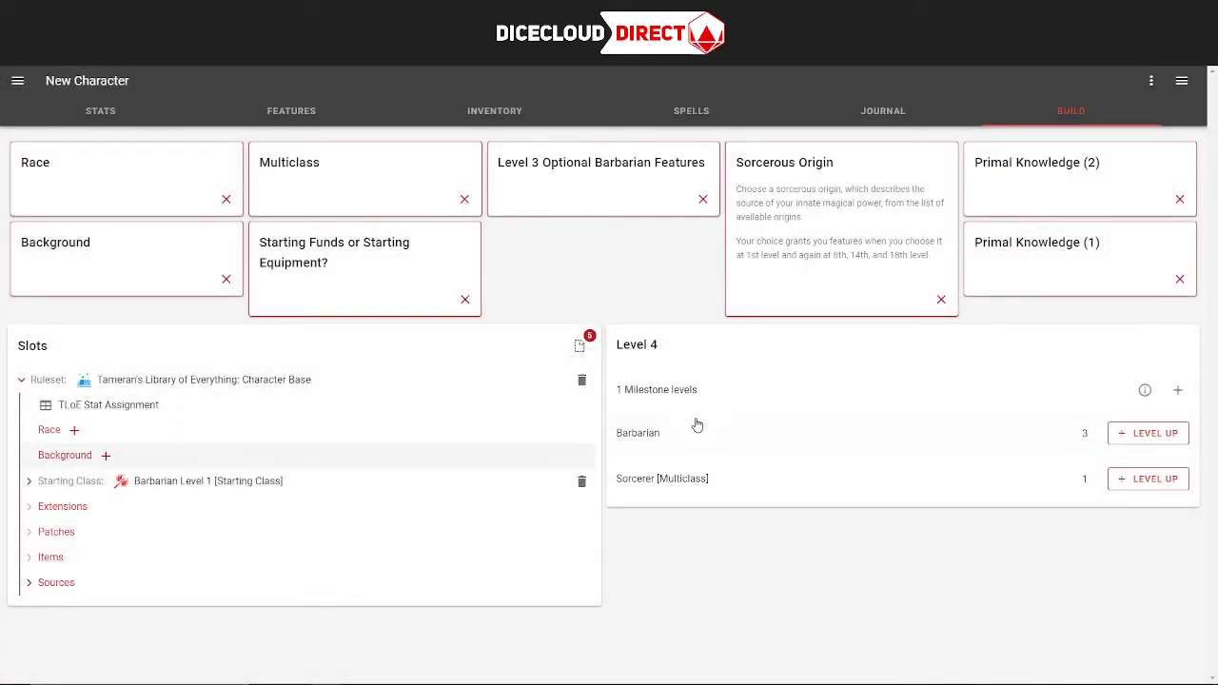
# Step: Expand the Sources slot in the build tree and look through its list of included sourcebooks
pyautogui.click(48, 582)
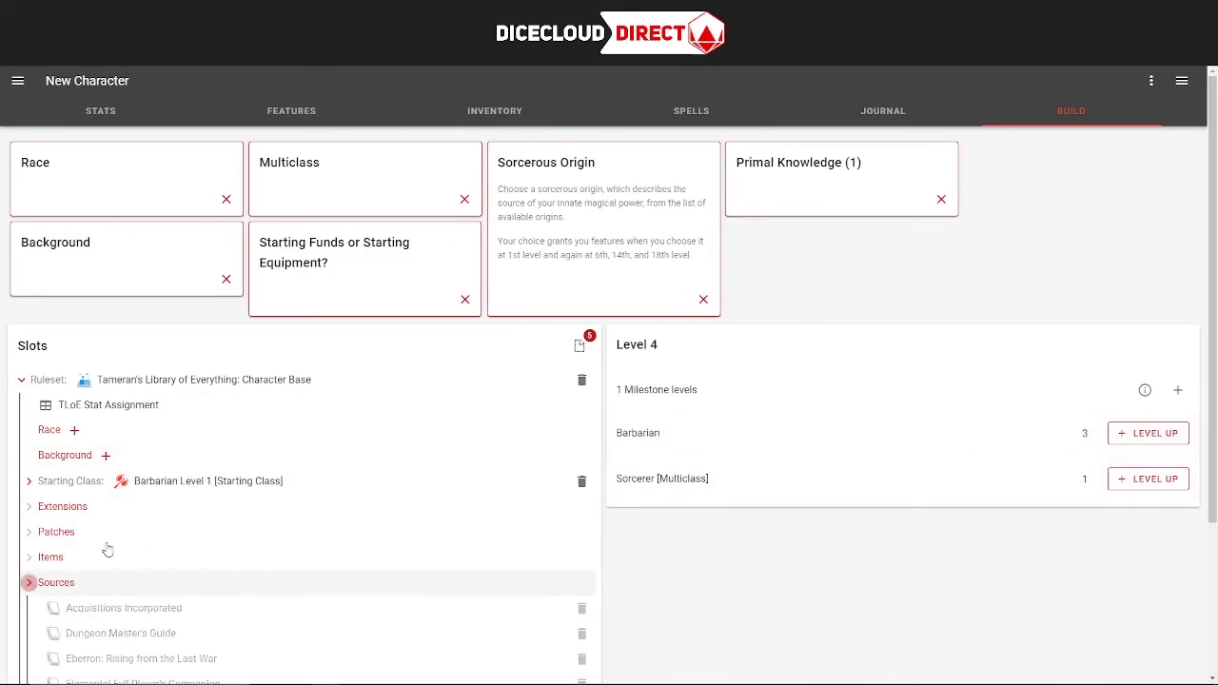
pyautogui.scroll(-9, 163, 524)
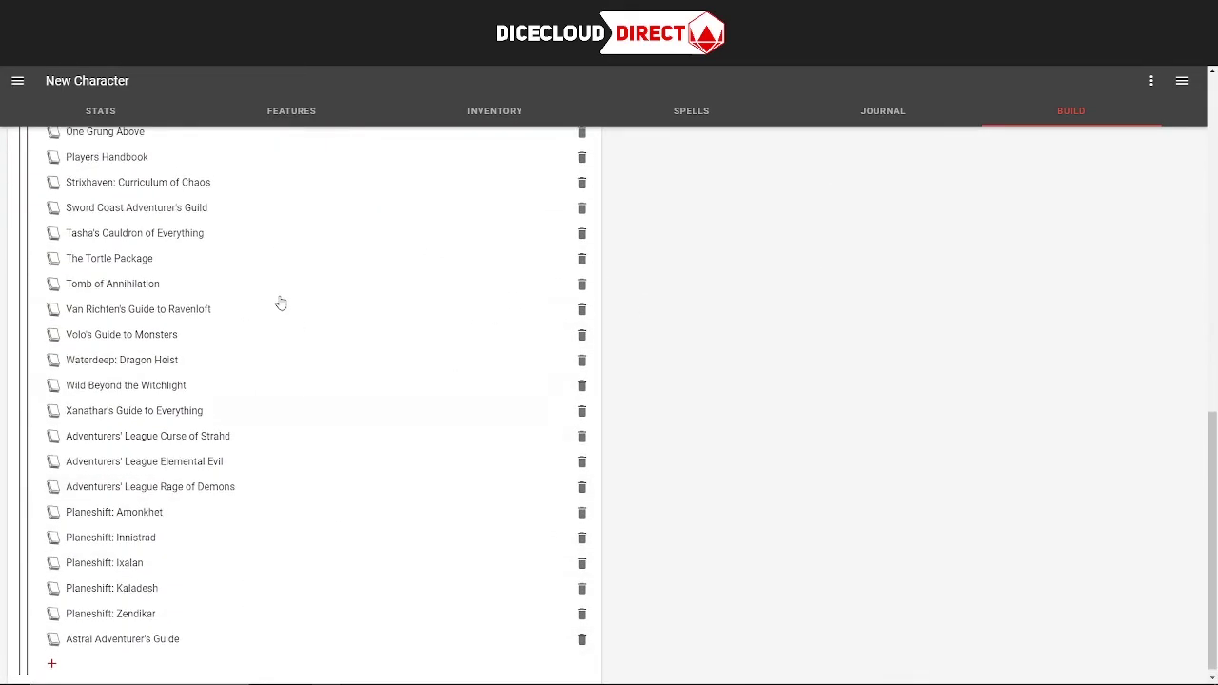
pyautogui.scroll(3, 265, 376)
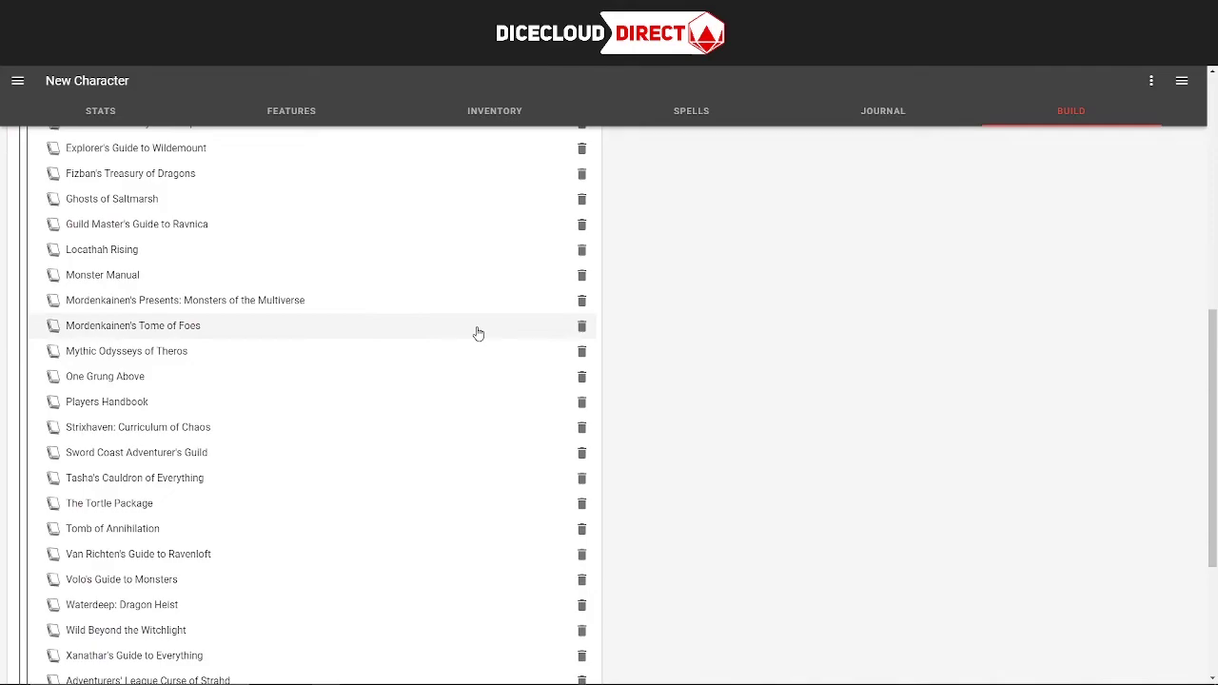
pyautogui.scroll(2, 476, 332)
pyautogui.click(29, 207)
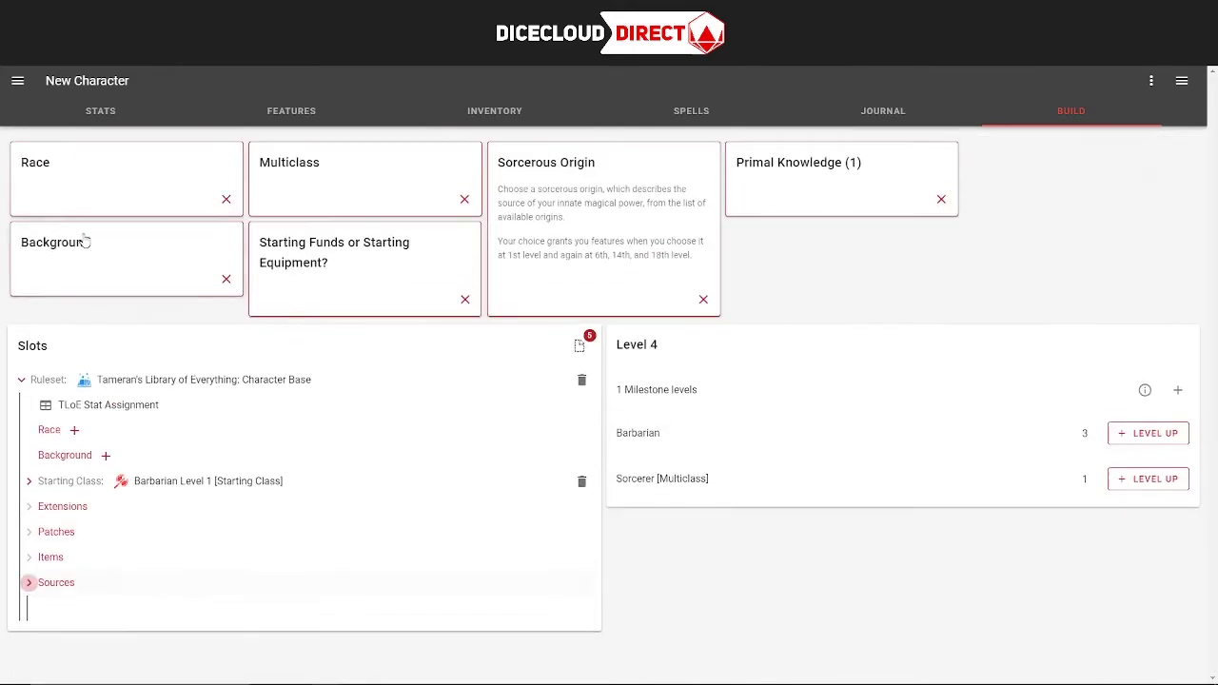
pyautogui.click(53, 581)
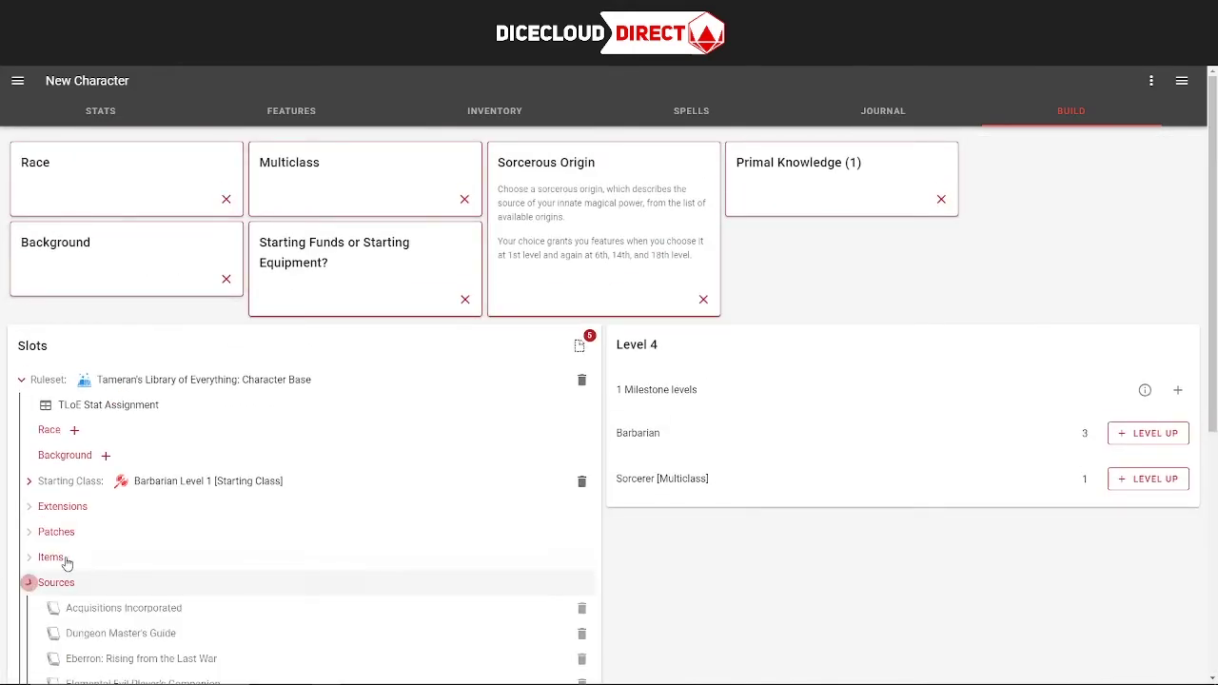
pyautogui.scroll(-8, 67, 563)
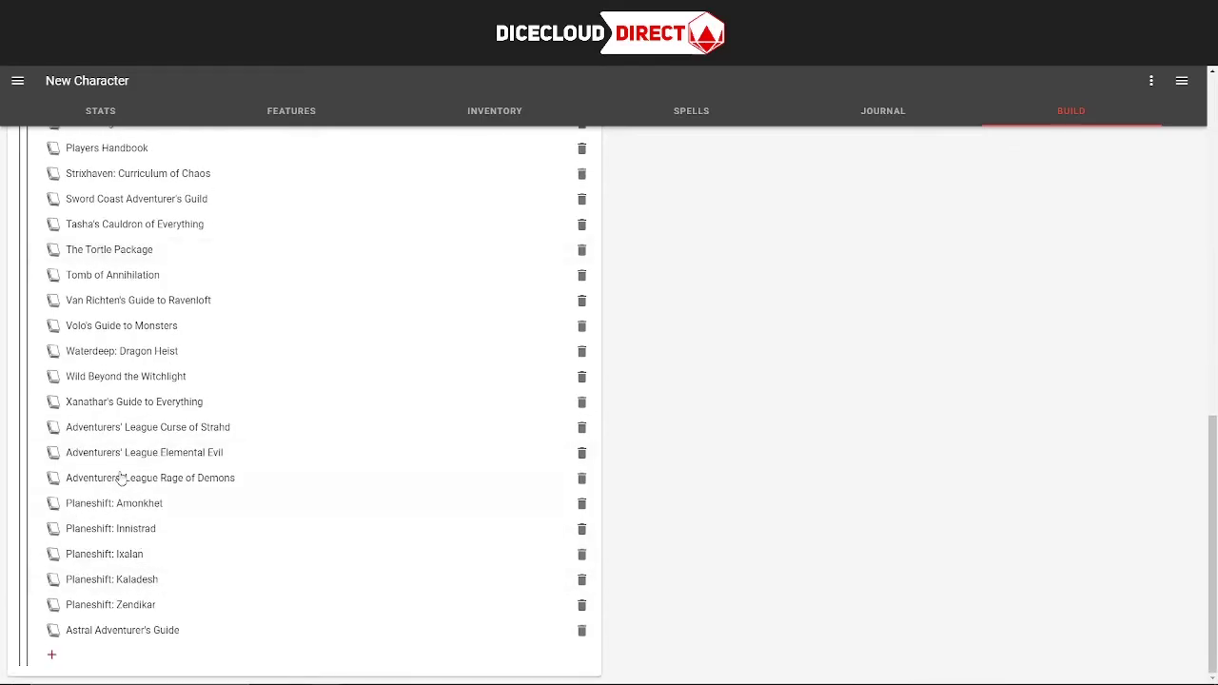
pyautogui.scroll(3, 210, 455)
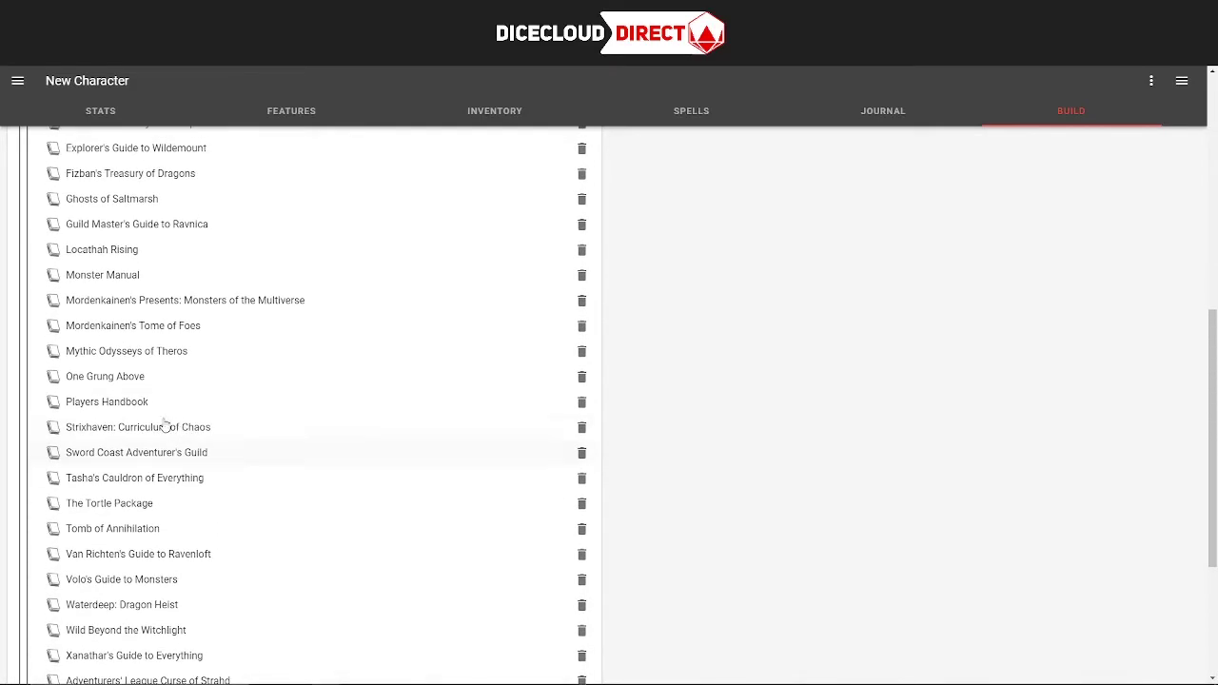
pyautogui.scroll(6, 838, 407)
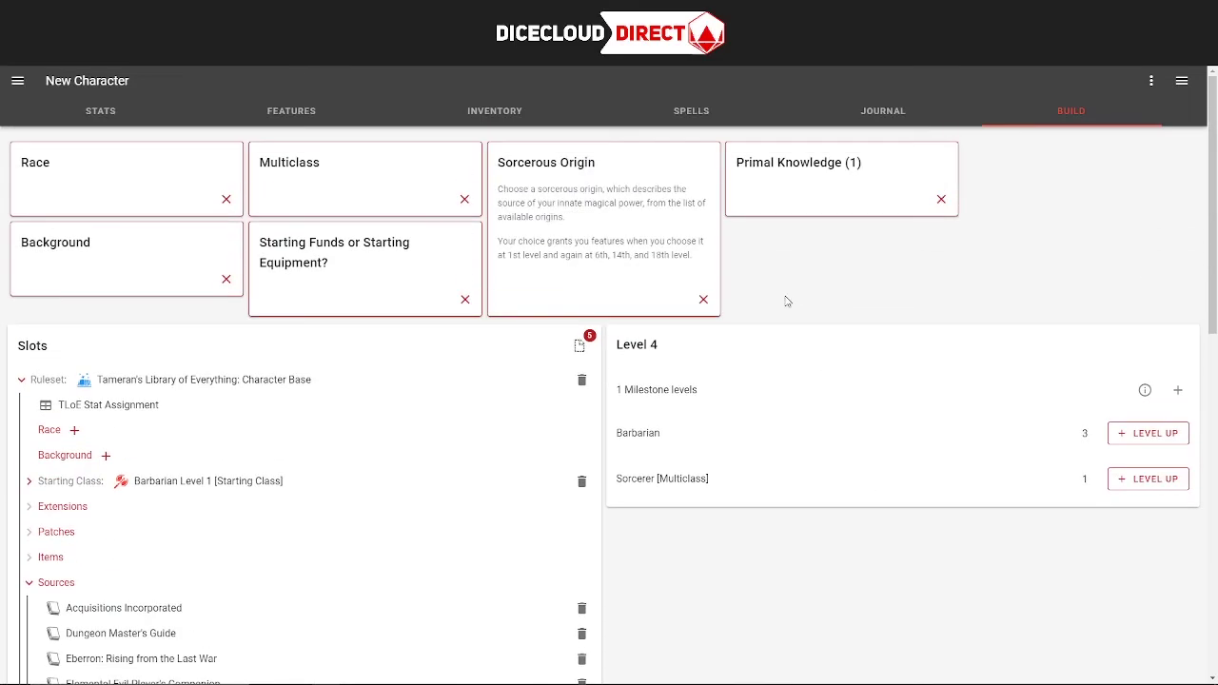
# Step: Fill the Primal Knowledge (1) slot with Proficiency: Intimidation
pyautogui.click(909, 165)
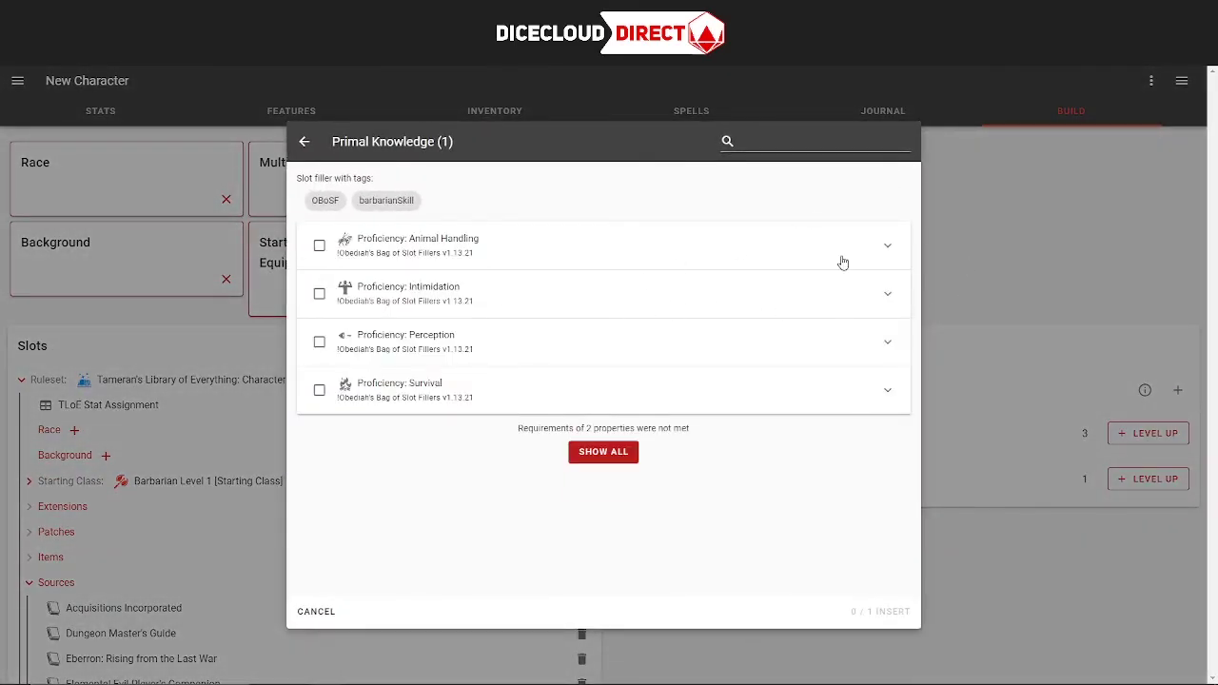
pyautogui.click(319, 294)
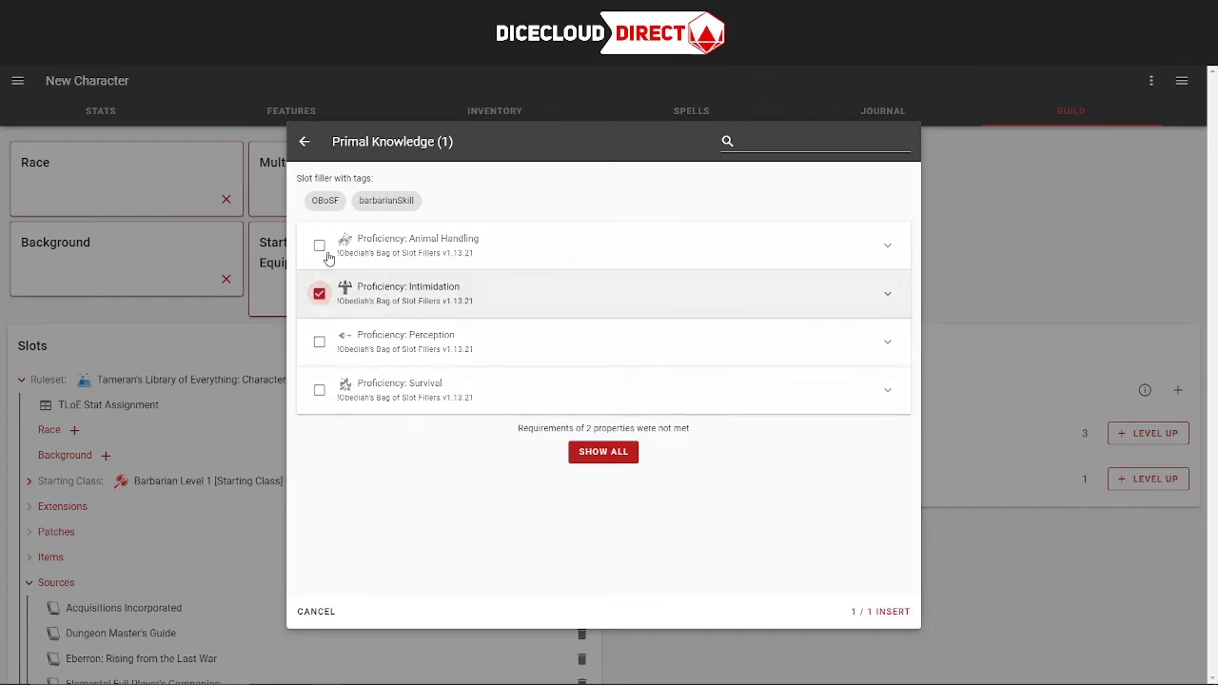
pyautogui.click(881, 615)
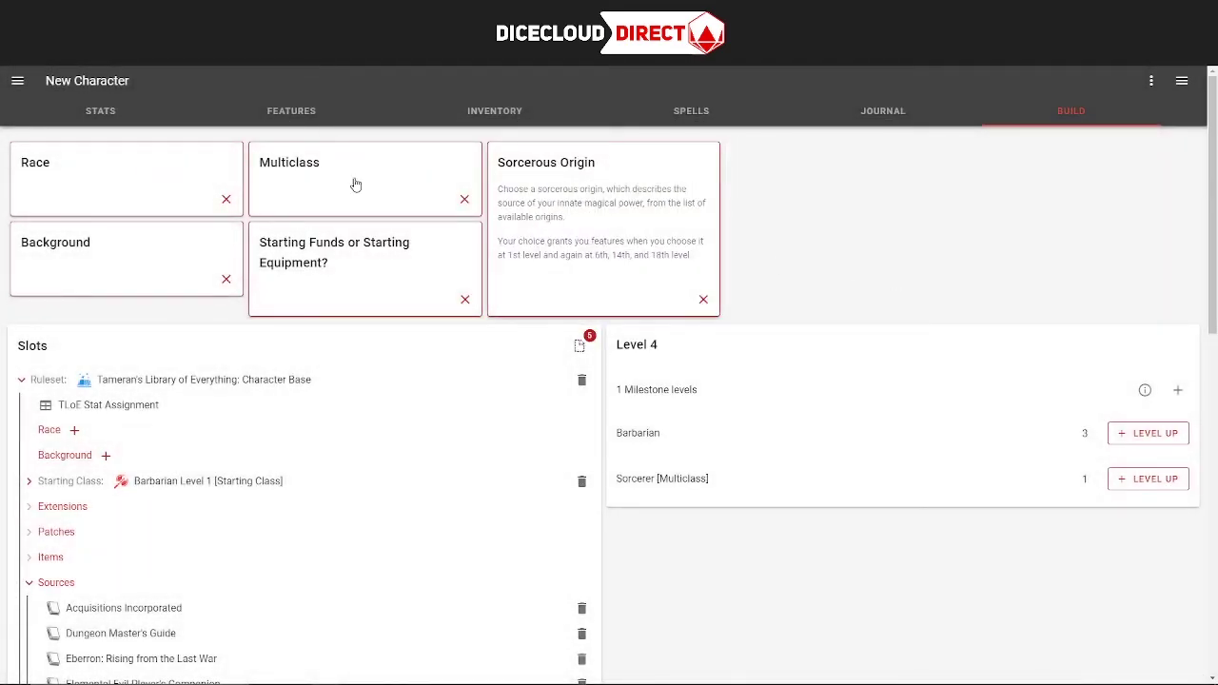
# Step: Review the character's features and stats, and roll 1d20 in the character log
pyautogui.click(349, 113)
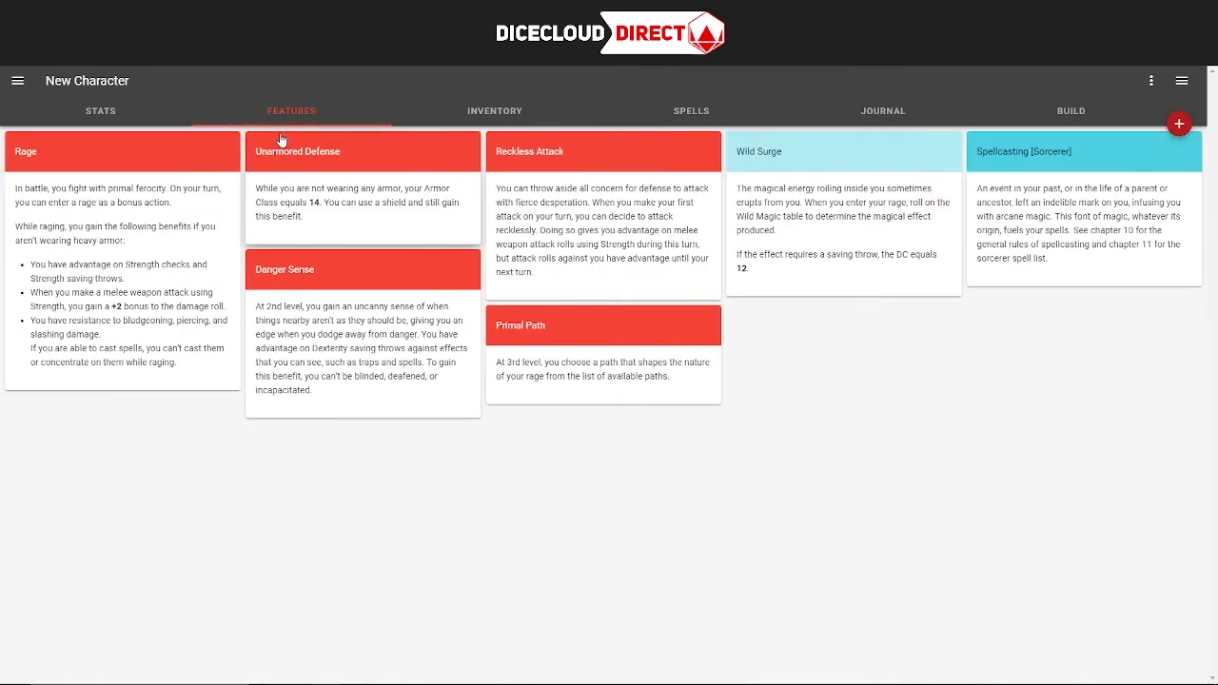
pyautogui.click(78, 112)
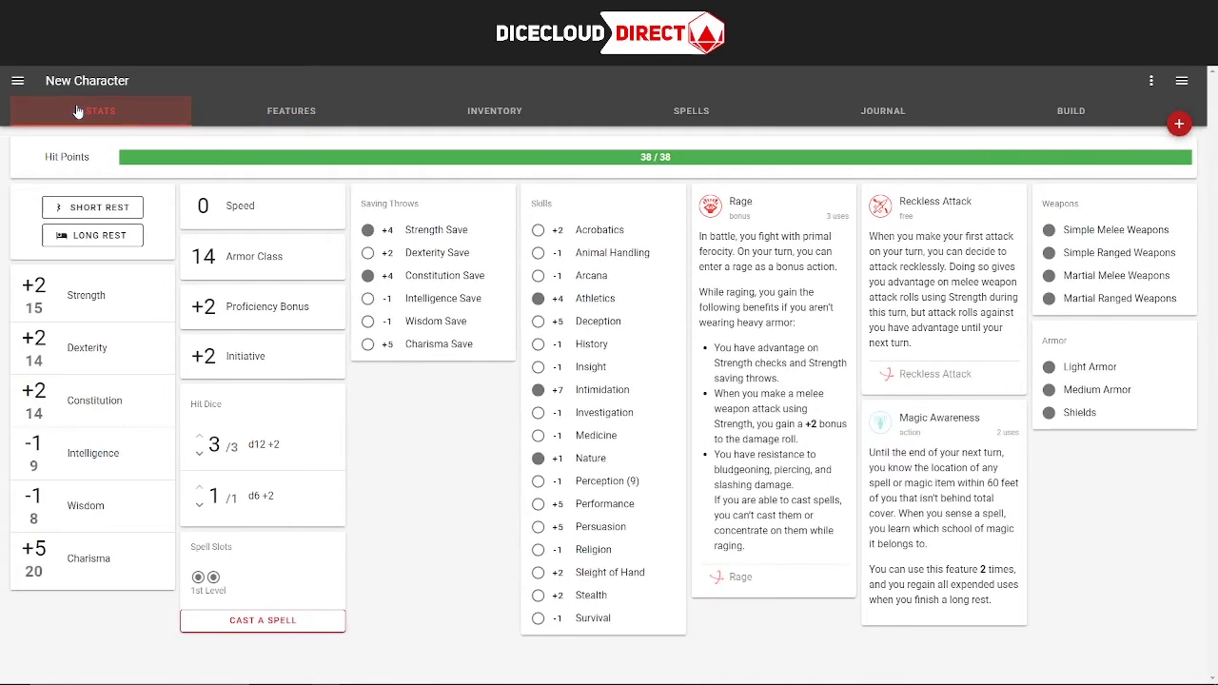
pyautogui.click(1182, 81)
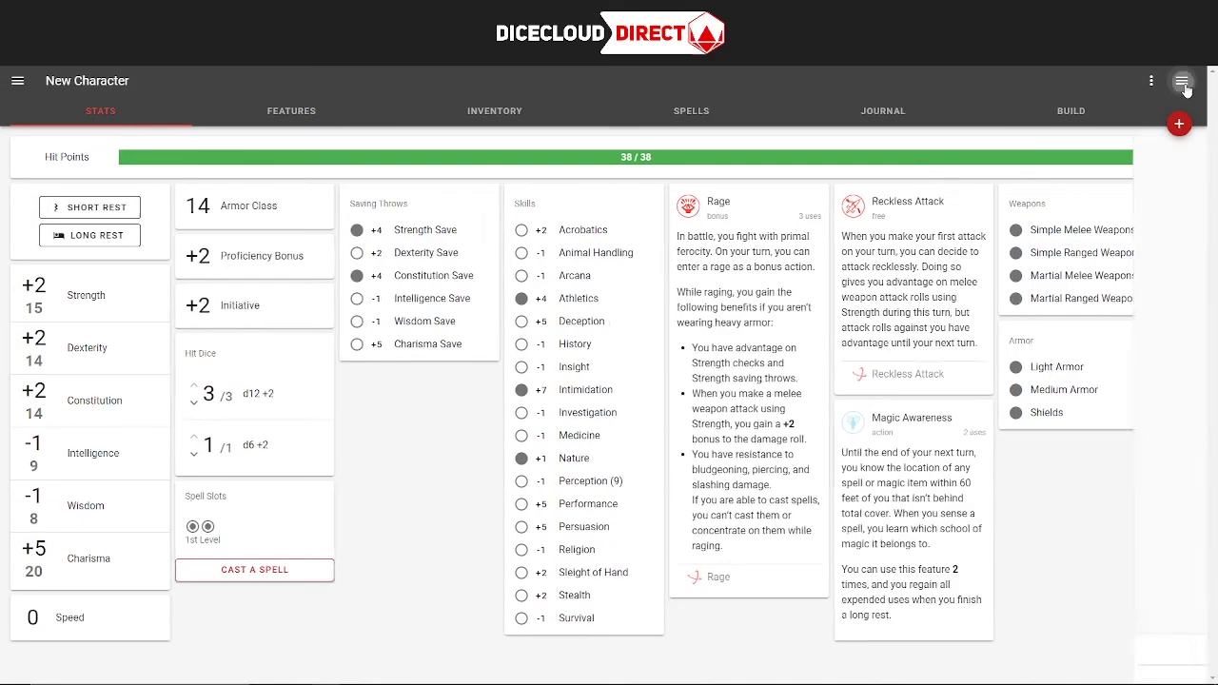
pyautogui.click(1106, 653)
pyautogui.write('1d20')
pyautogui.press('Return')
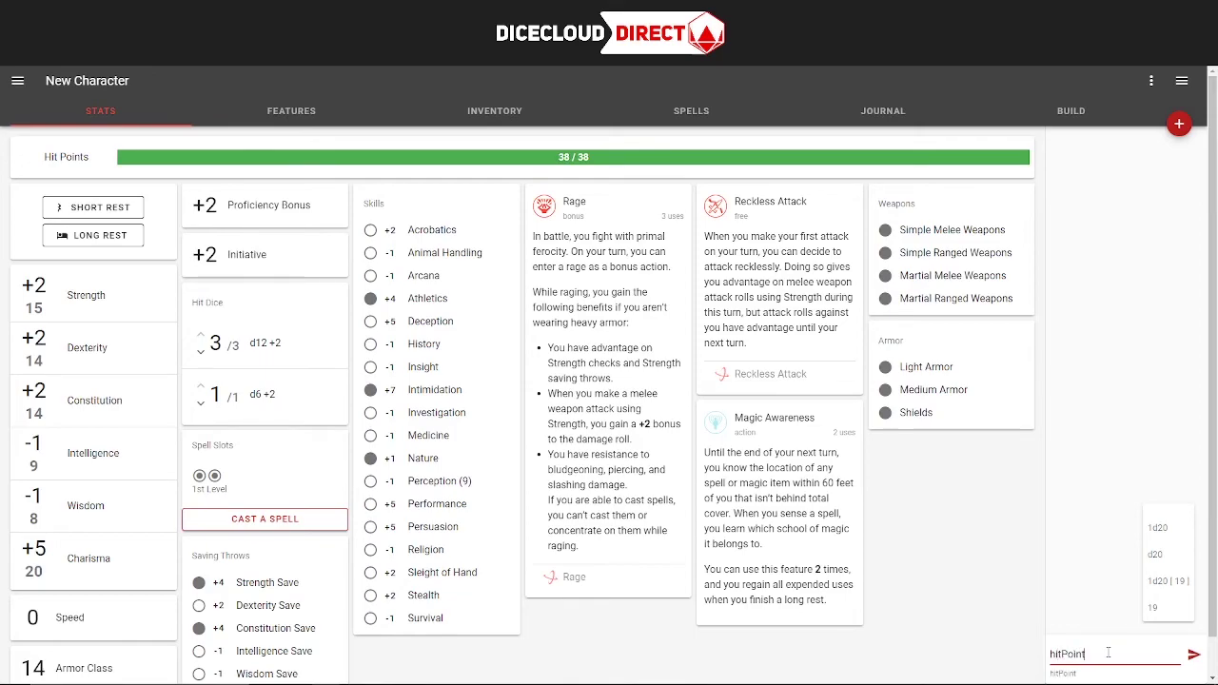
# Step: Evaluate the expressions hitPoints and hitPoints > 10 in the character log
pyautogui.press('Return')
pyautogui.write('hitPoi')
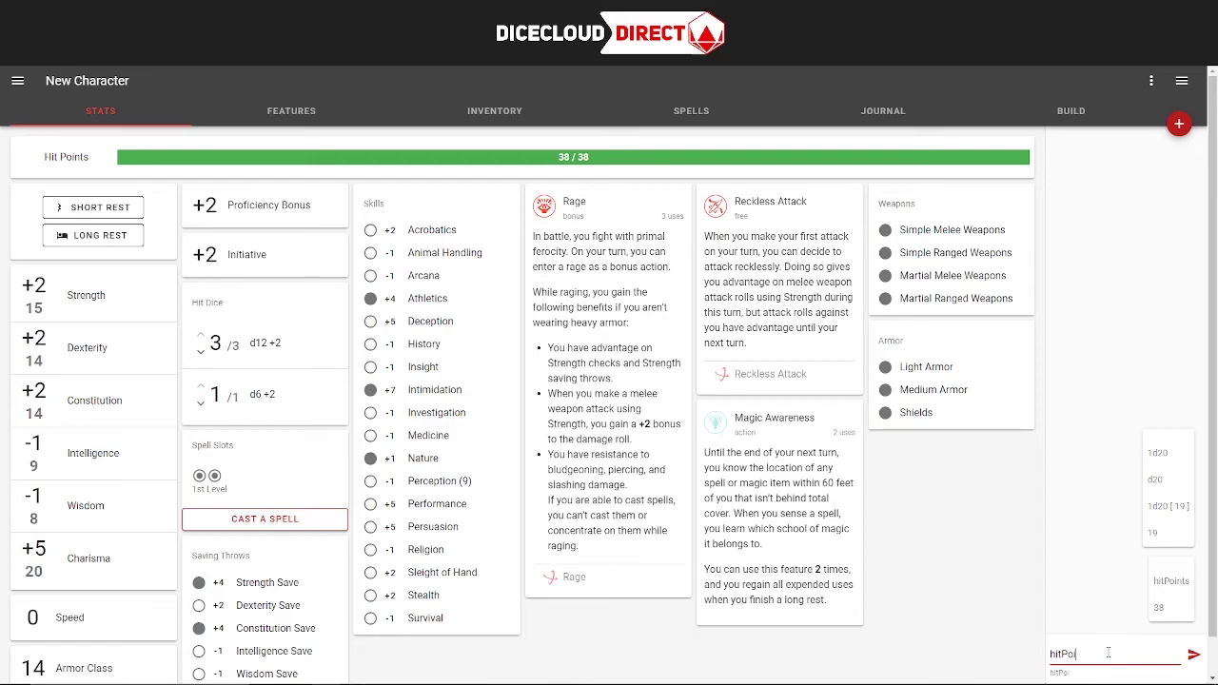
pyautogui.write('nts > 10')
pyautogui.press('Return')
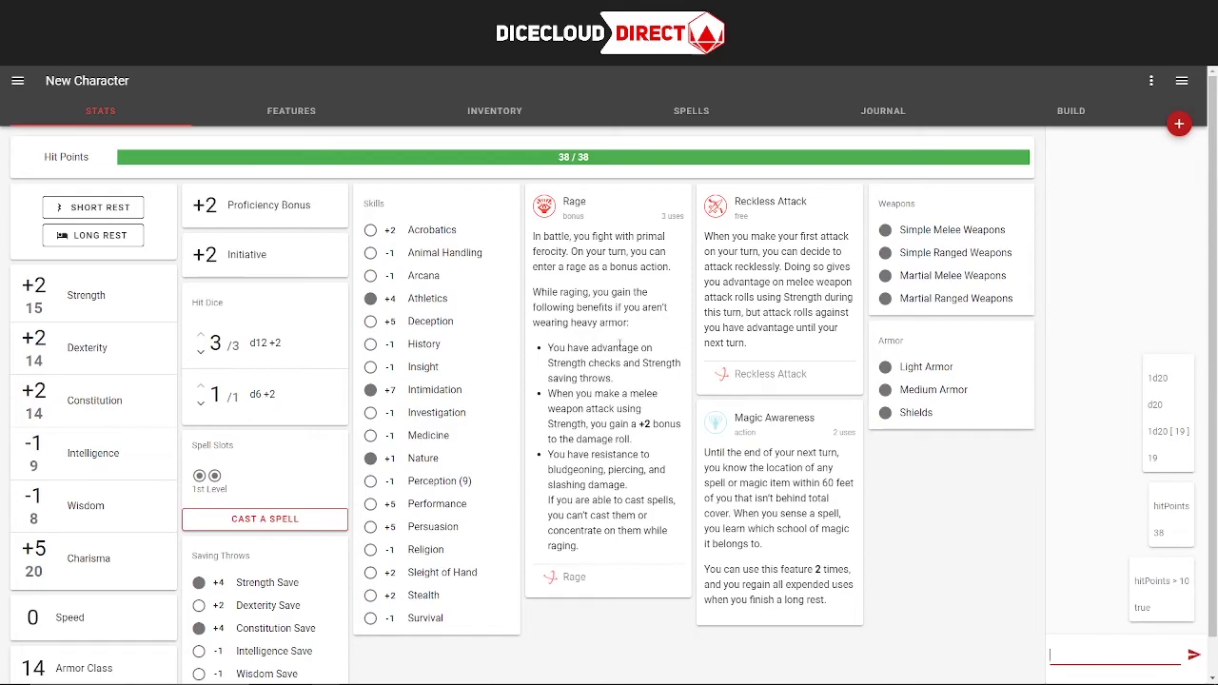
# Step: Inspect the Discord Webhook URL field in the character's detail settings, then close the details without entering anything
pyautogui.scroll(-1, 514, 386)
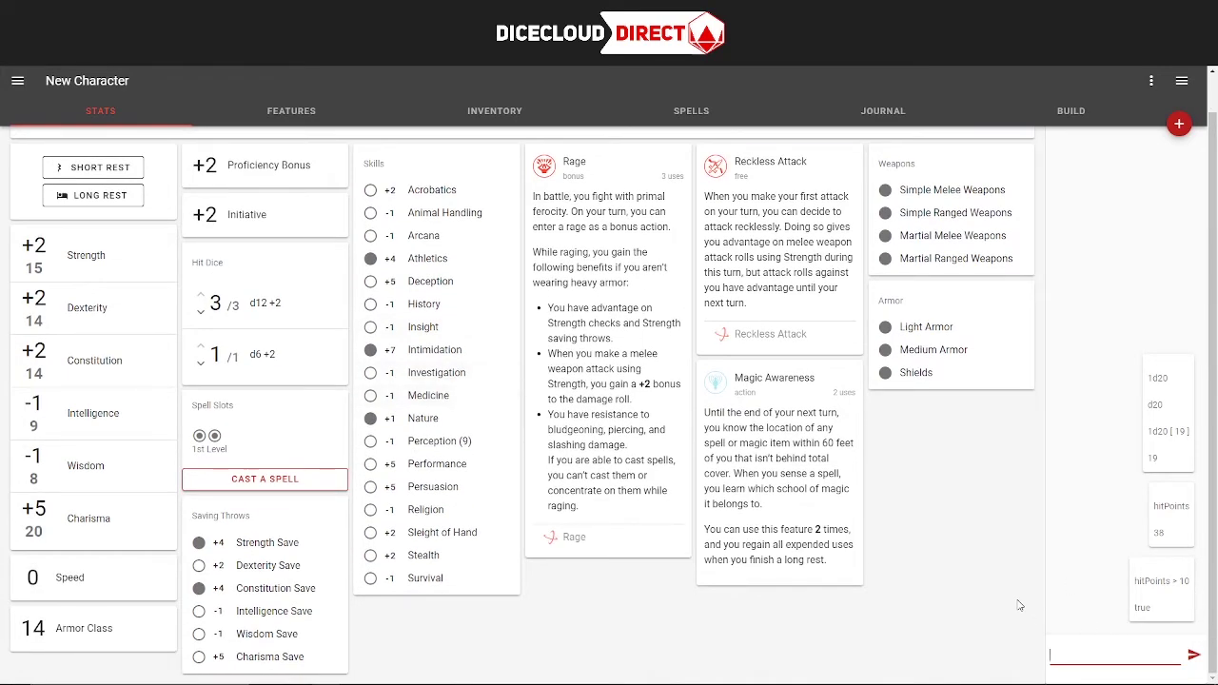
pyautogui.click(1146, 83)
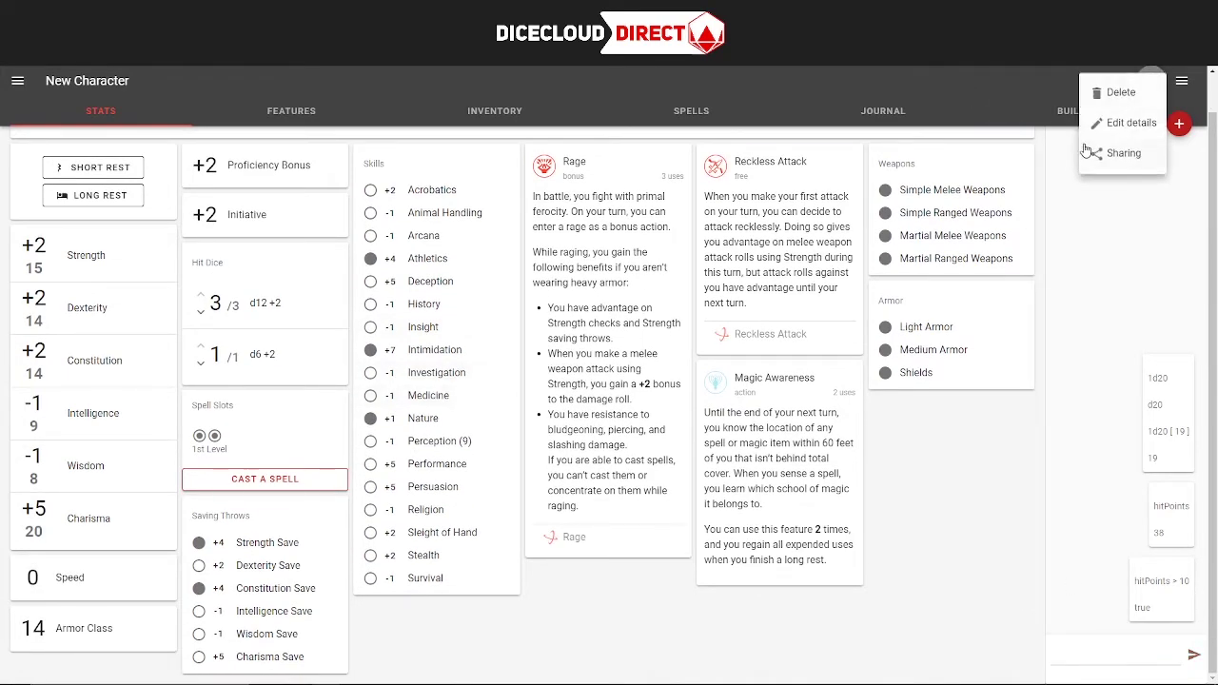
pyautogui.click(1109, 123)
pyautogui.click(366, 462)
pyautogui.scroll(-2, 372, 467)
pyautogui.click(372, 500)
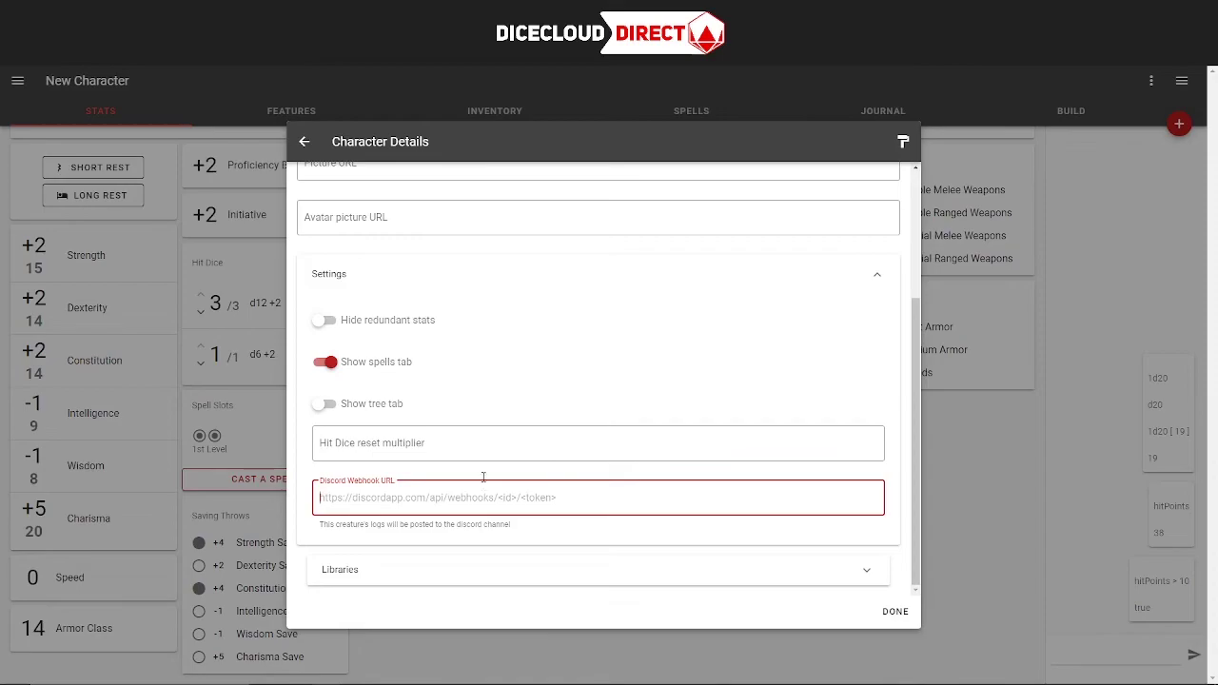
pyautogui.click(1038, 451)
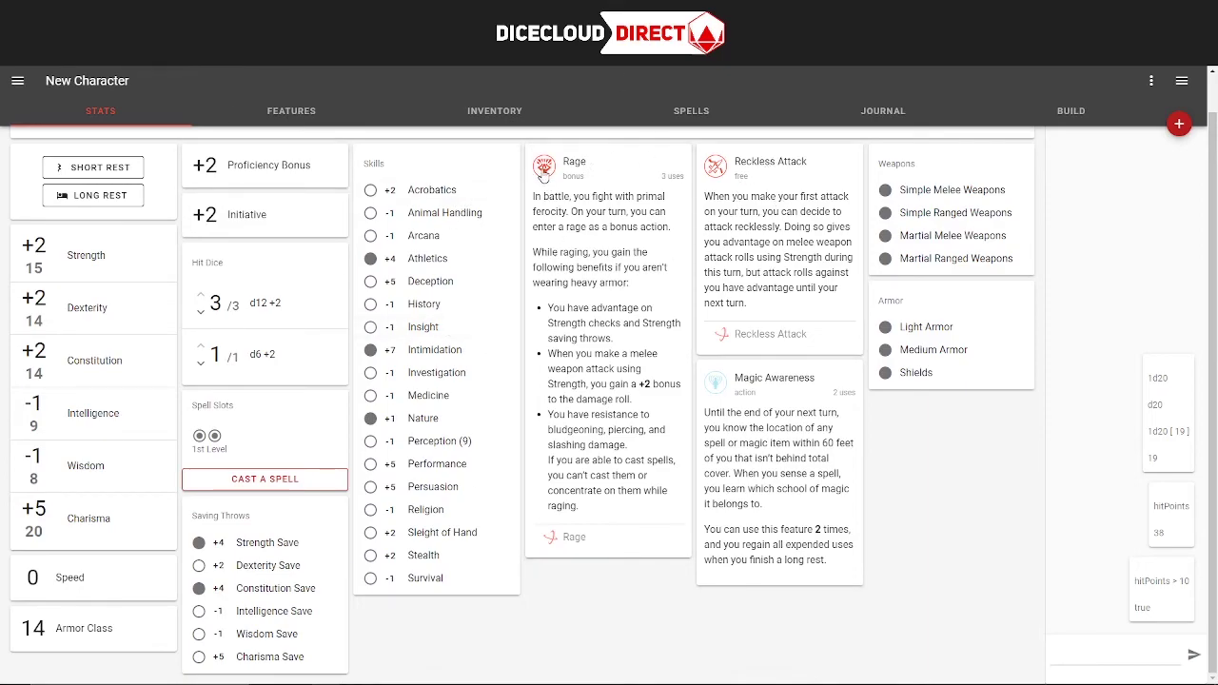
# Step: Activate the Rage action and check its effects on the character's stats
pyautogui.click(543, 168)
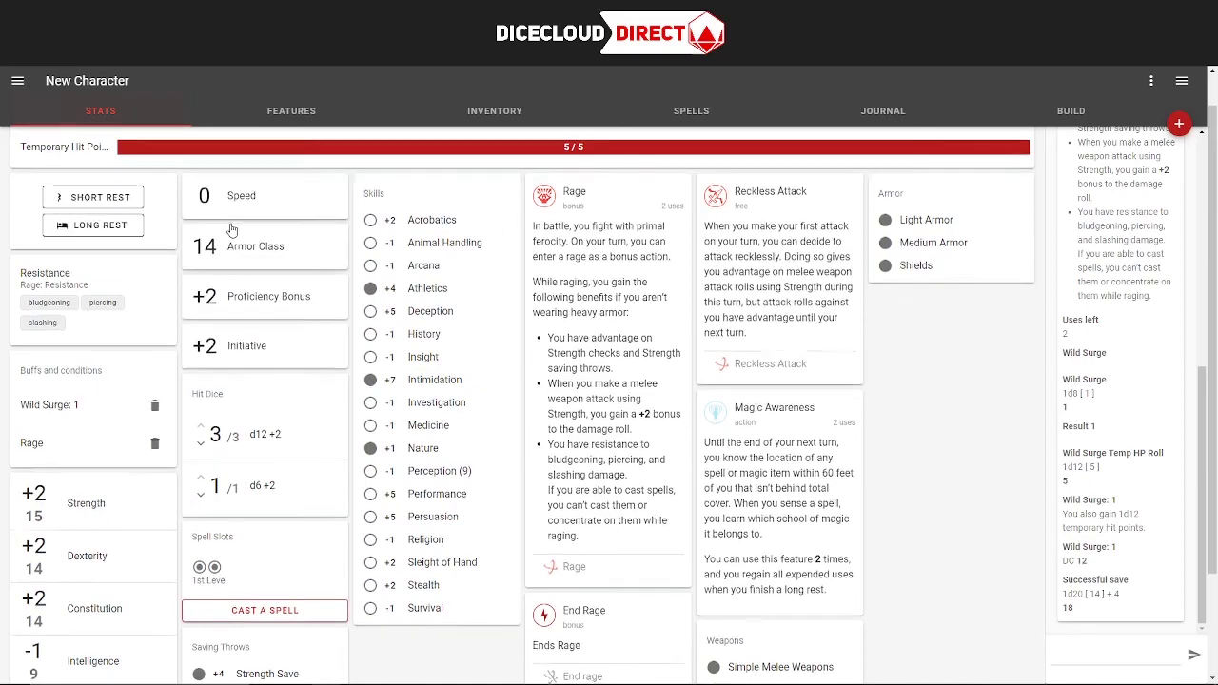
pyautogui.scroll(1, 428, 400)
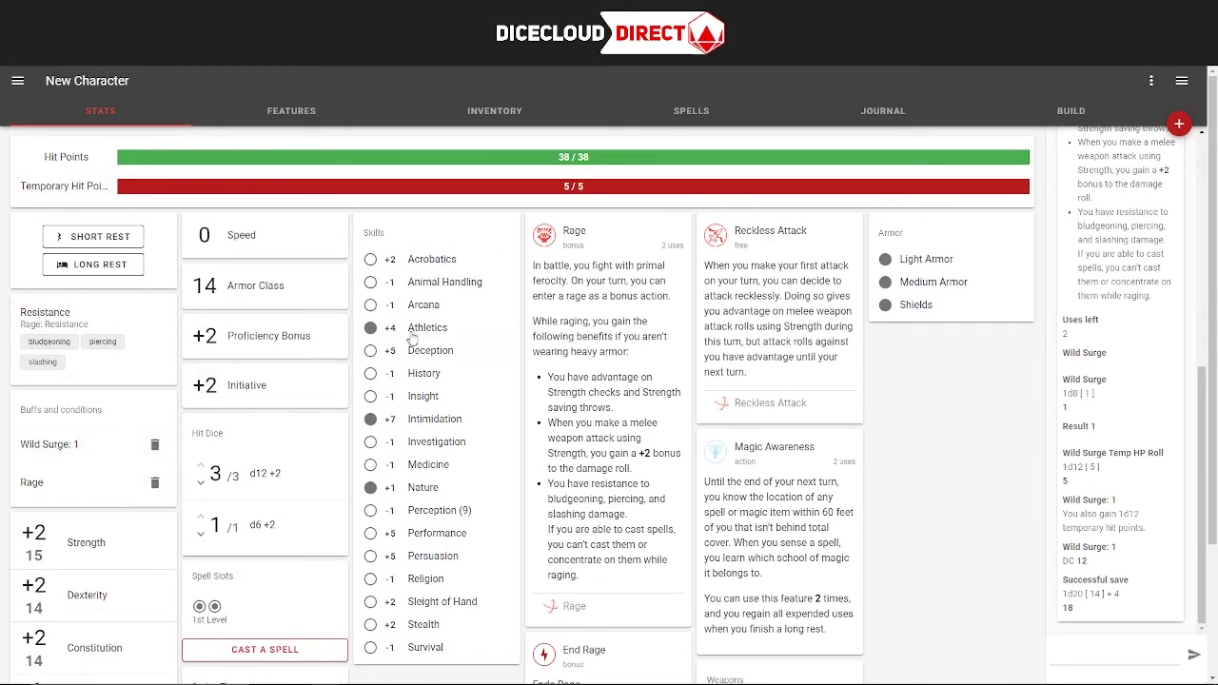
# Step: End the character's active Rage with the End Rage action
pyautogui.scroll(-2, 419, 342)
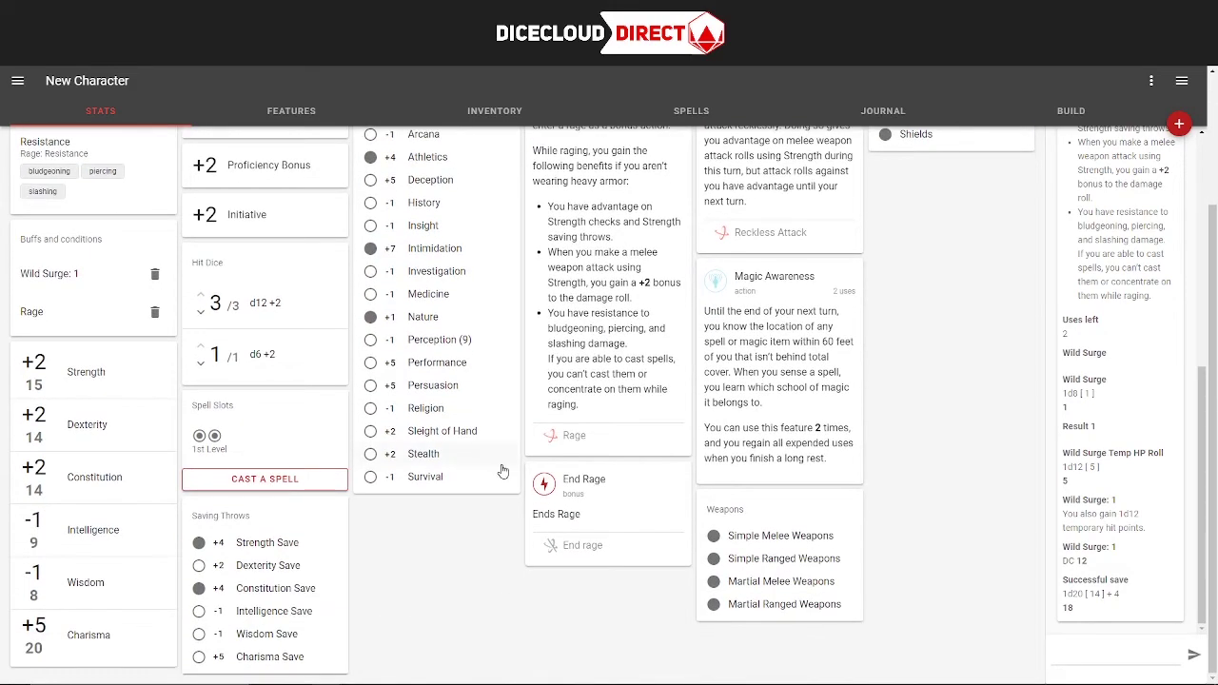
pyautogui.click(547, 487)
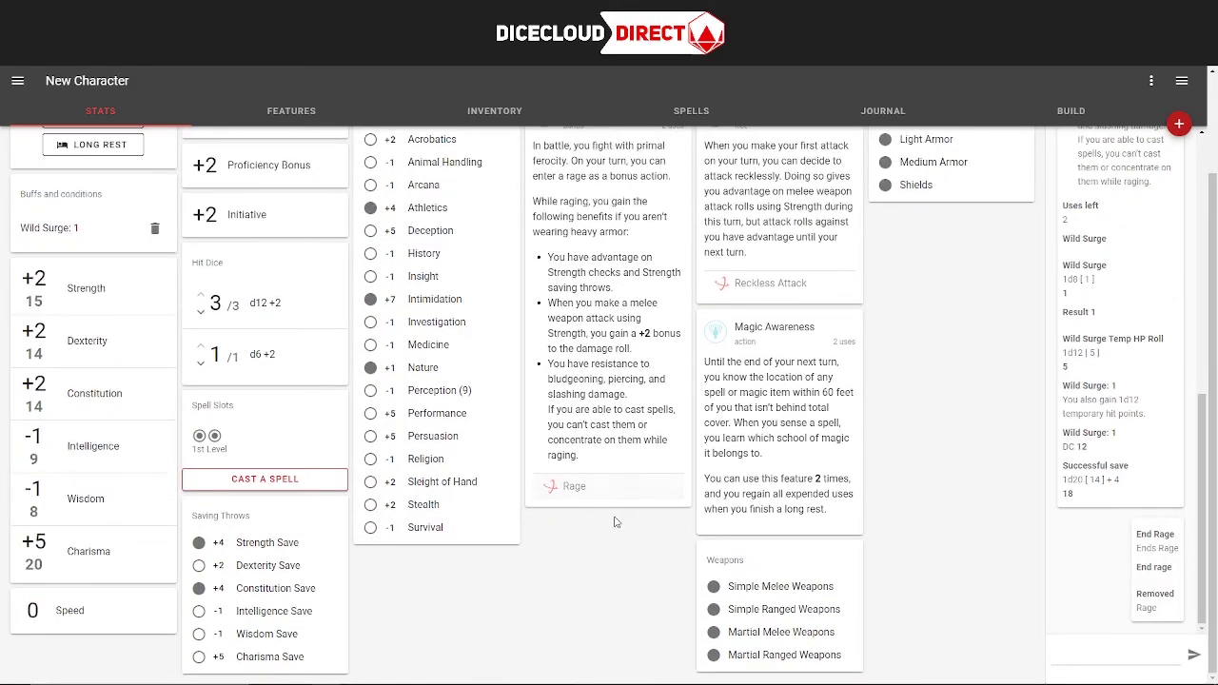
# Step: Remove the Wild Surge: 1 buff from the character and take a long rest
pyautogui.scroll(2, 143, 362)
pyautogui.click(81, 348)
pyautogui.click(108, 348)
pyautogui.click(154, 349)
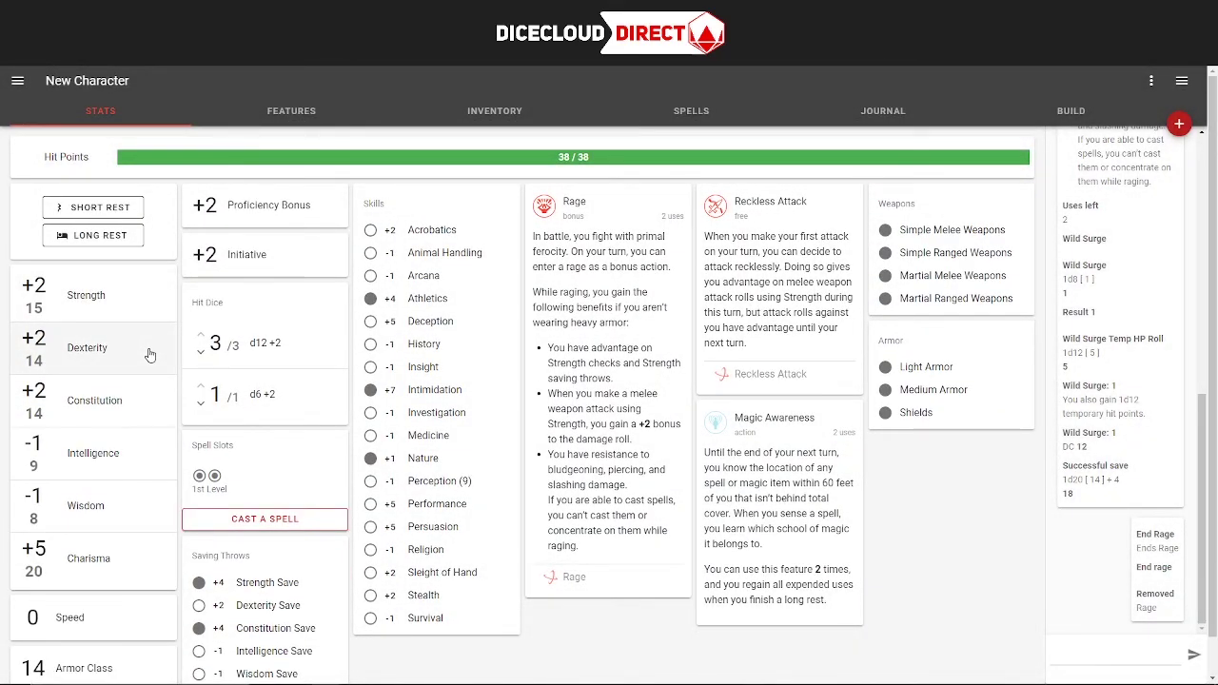
pyautogui.click(99, 237)
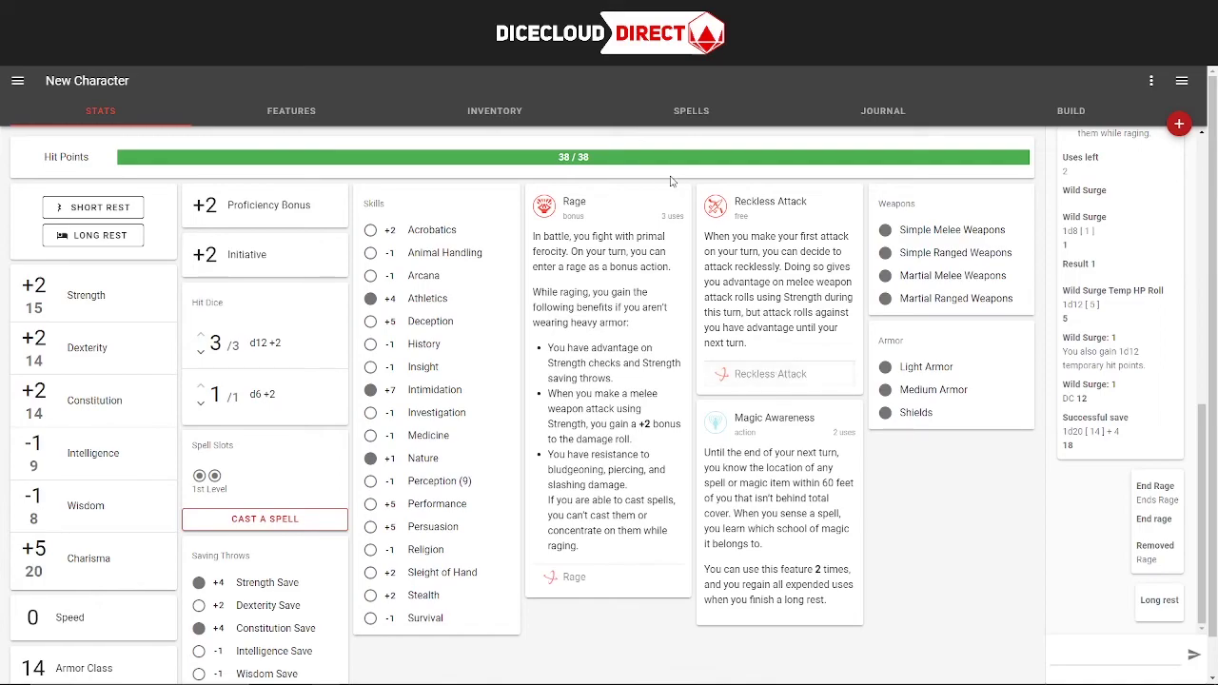
# Step: Set up a spell cast of Ice Knife using a 1st-level spell slot
pyautogui.scroll(-1, 667, 210)
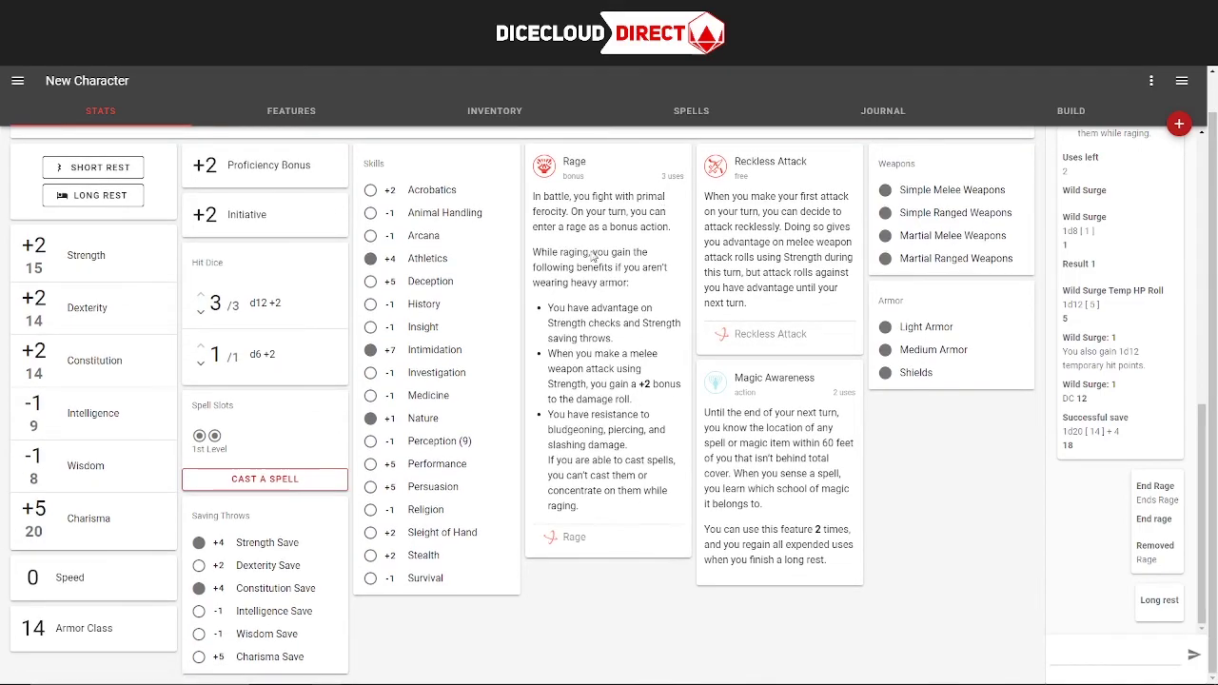
pyautogui.click(271, 480)
pyautogui.click(386, 307)
pyautogui.click(352, 270)
pyautogui.click(367, 231)
pyautogui.click(367, 274)
pyautogui.click(371, 316)
pyautogui.click(571, 472)
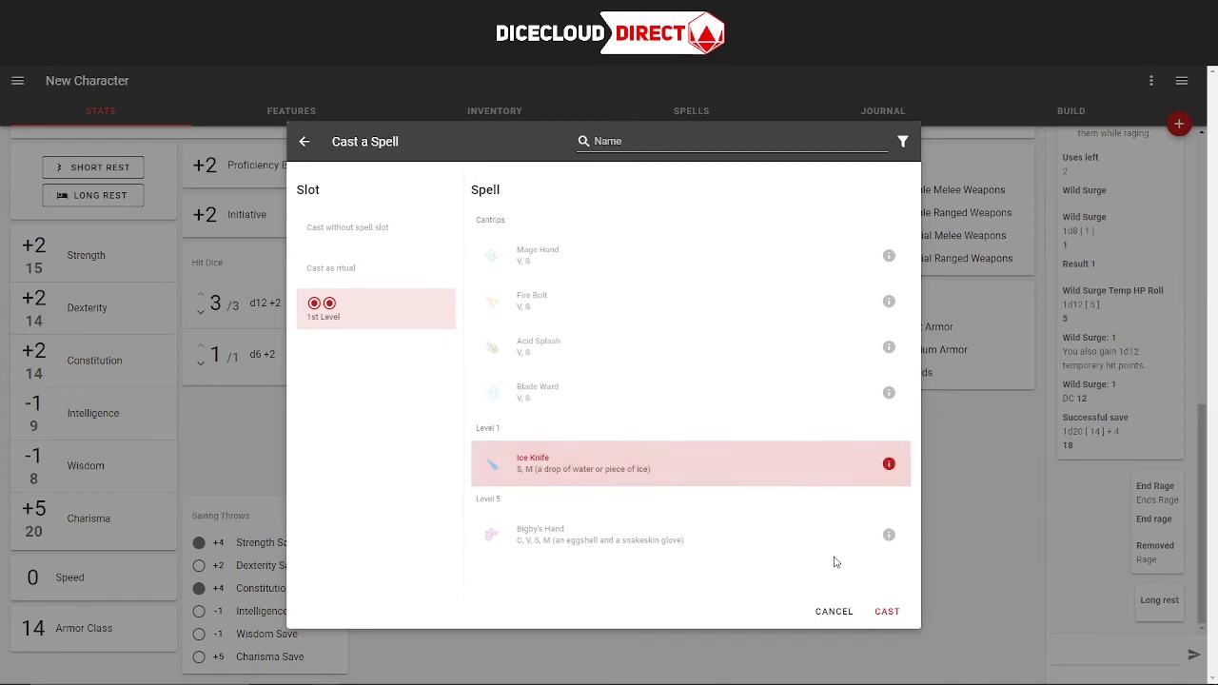
# Step: Cast Ice Knife, rolling its attack with advantage
pyautogui.click(887, 611)
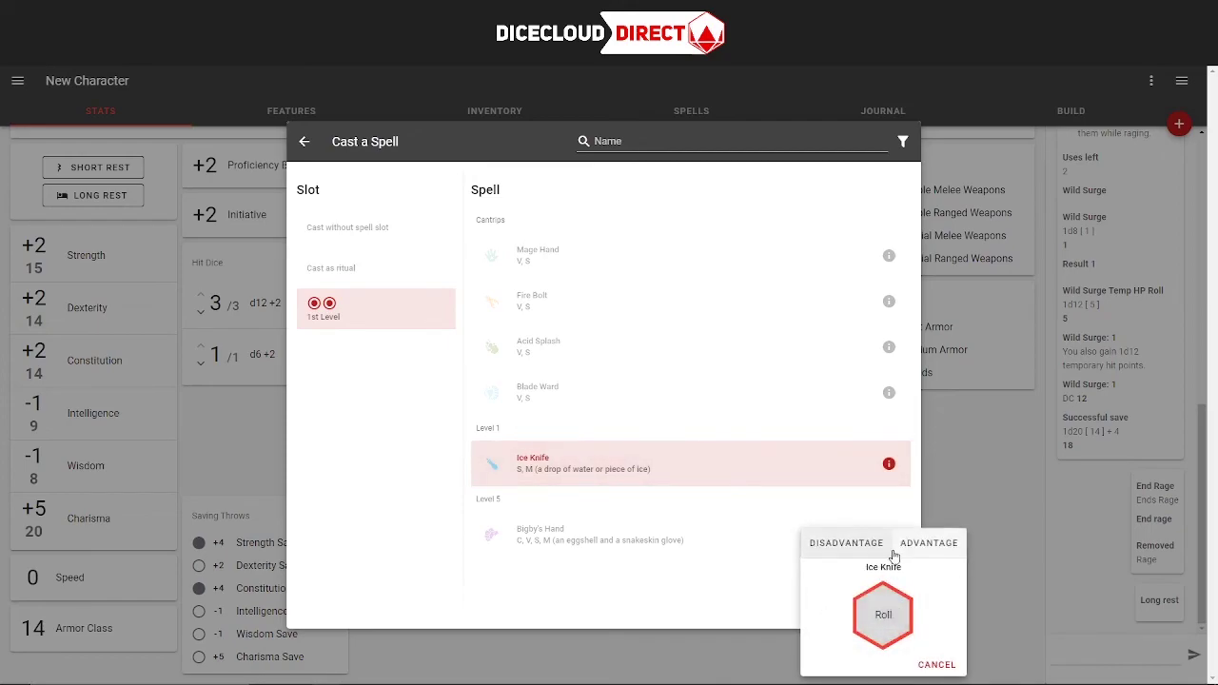
pyautogui.click(847, 544)
pyautogui.click(929, 545)
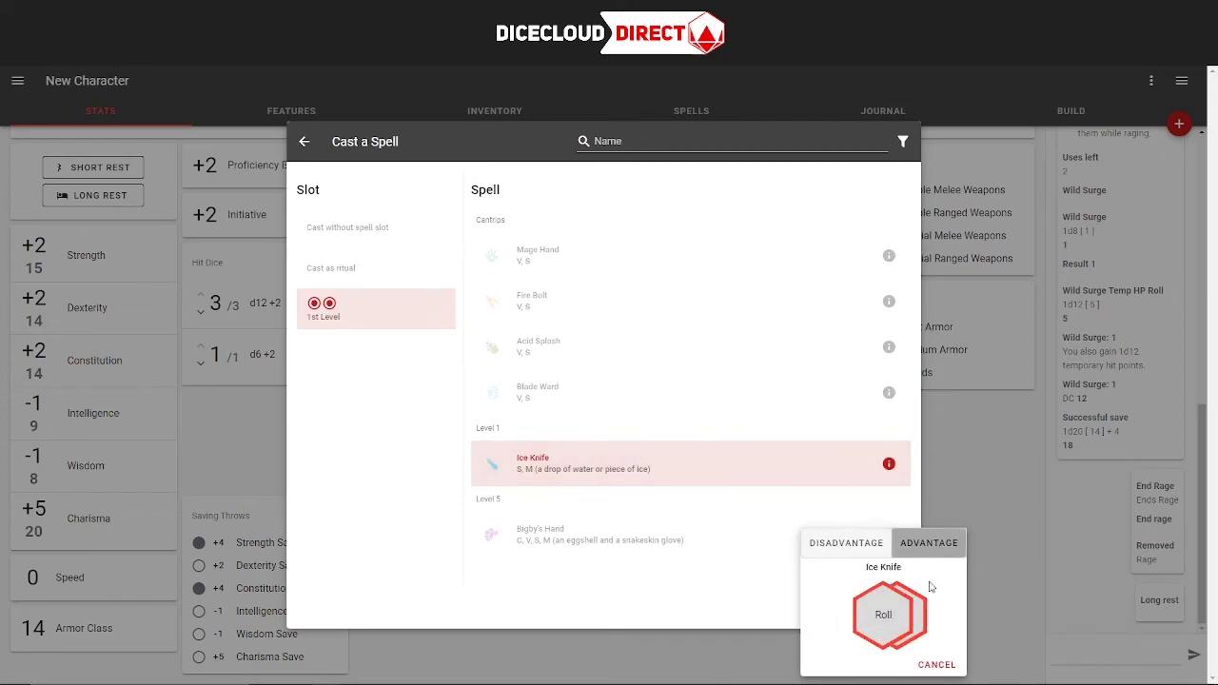
pyautogui.click(849, 619)
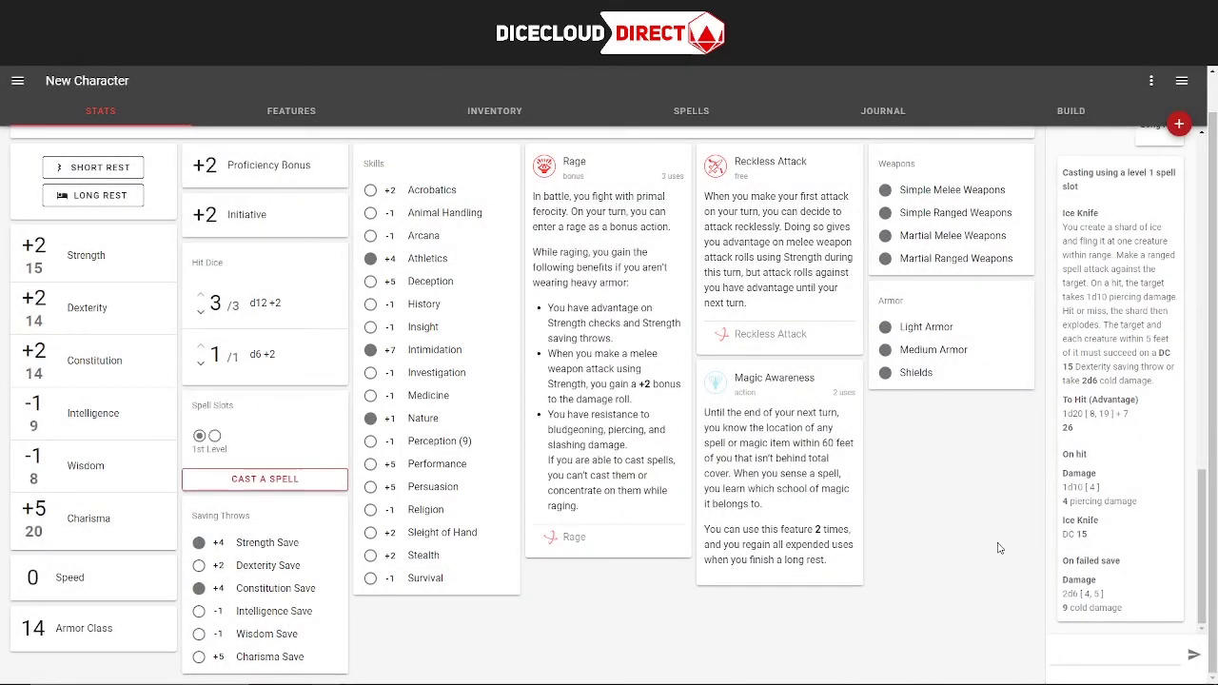
# Step: Examine the Ice Knife log entry, including its attack roll, damage rolls and saving throw DC
pyautogui.moveTo(1157, 410); pyautogui.dragTo(1067, 415)
pyautogui.click(1122, 437)
pyautogui.doubleClick(1107, 413)
pyautogui.click(1110, 411)
pyautogui.doubleClick(1109, 414)
pyautogui.click(1092, 435)
pyautogui.moveTo(1066, 499); pyautogui.dragTo(1064, 483)
pyautogui.click(1111, 499)
pyautogui.moveTo(1090, 538); pyautogui.dragTo(1058, 541)
pyautogui.click(1095, 372)
pyautogui.moveTo(1077, 561); pyautogui.dragTo(1109, 563)
pyautogui.click(1063, 606)
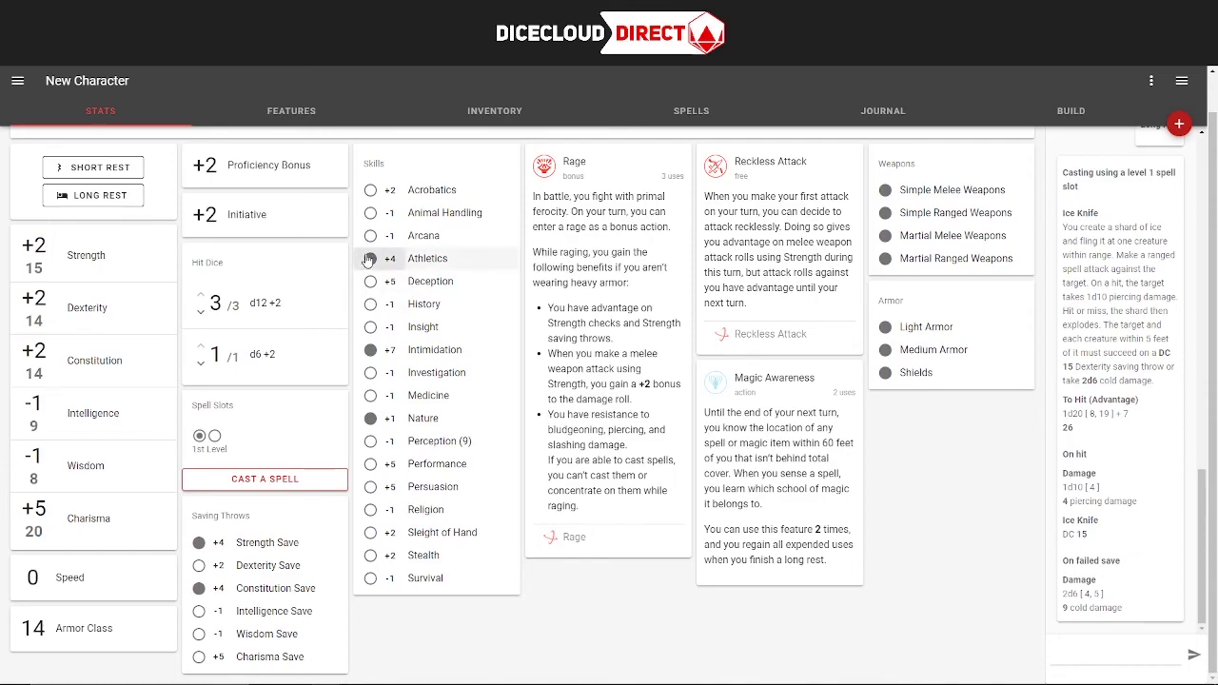
# Step: Roll a Nature skill check with disadvantage and check its entry in the log
pyautogui.click(384, 420)
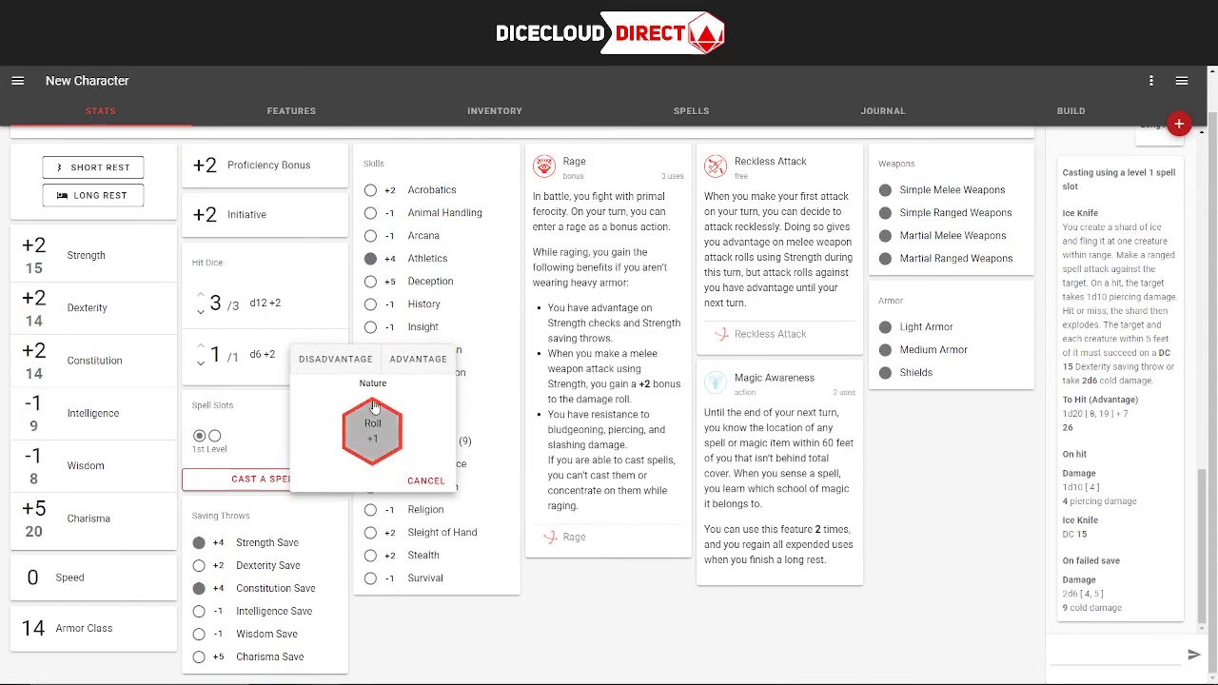
pyautogui.click(368, 369)
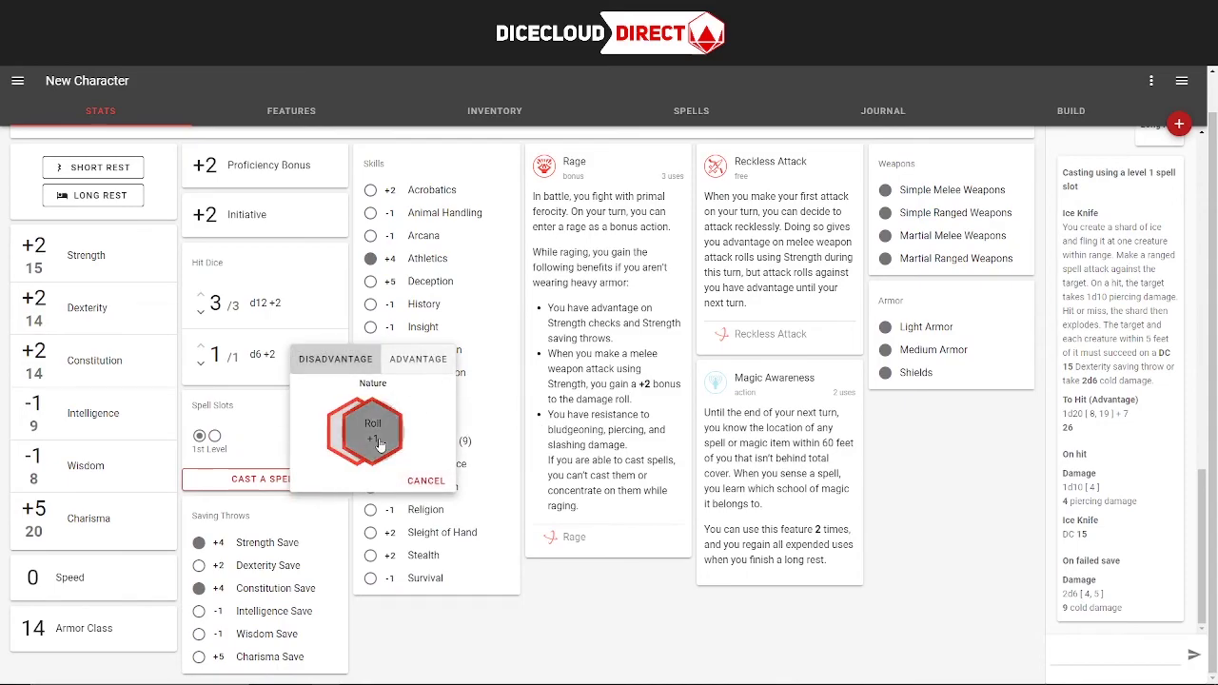
pyautogui.click(373, 430)
pyautogui.moveTo(1090, 607); pyautogui.dragTo(1127, 607)
pyautogui.click(1117, 607)
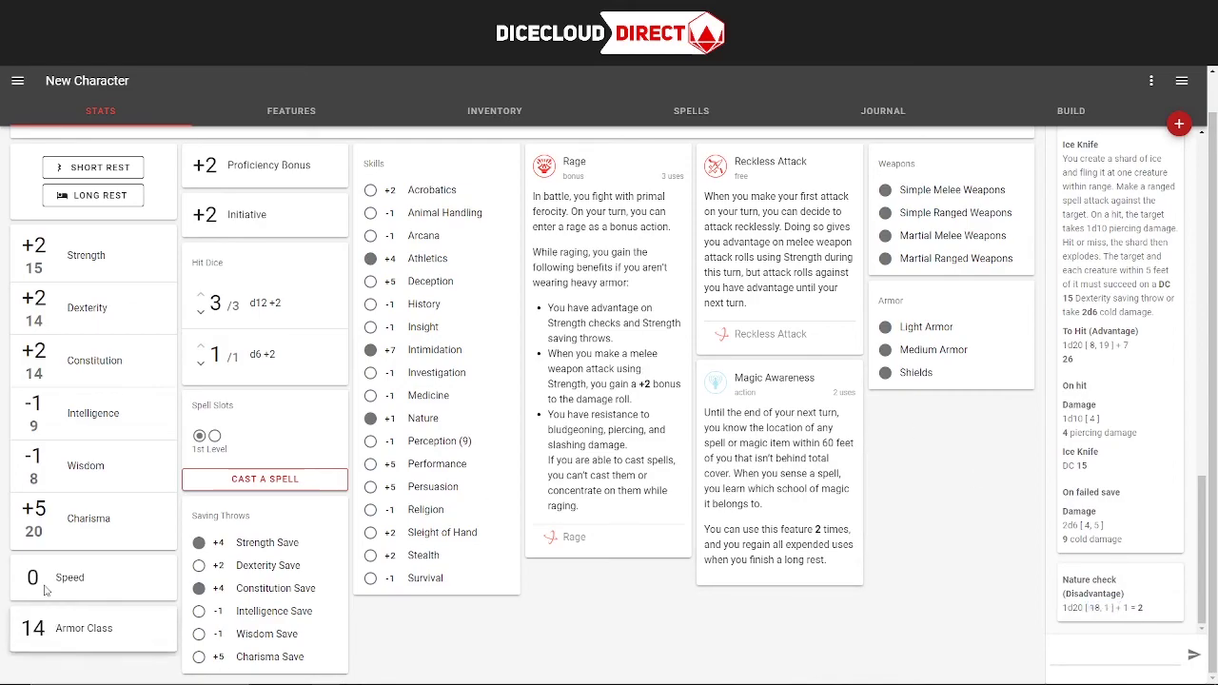
# Step: Inspect the Charisma and Initiative entries on the stats page without making a roll
pyautogui.scroll(1, 286, 455)
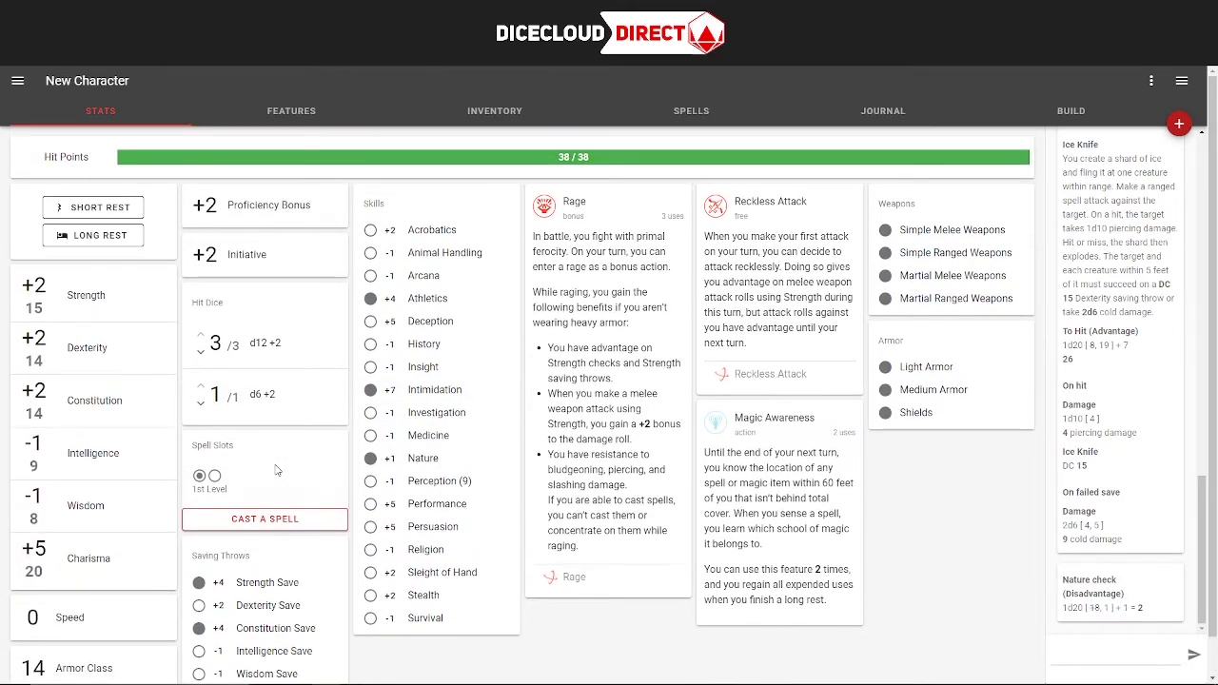
pyautogui.scroll(-1, 255, 438)
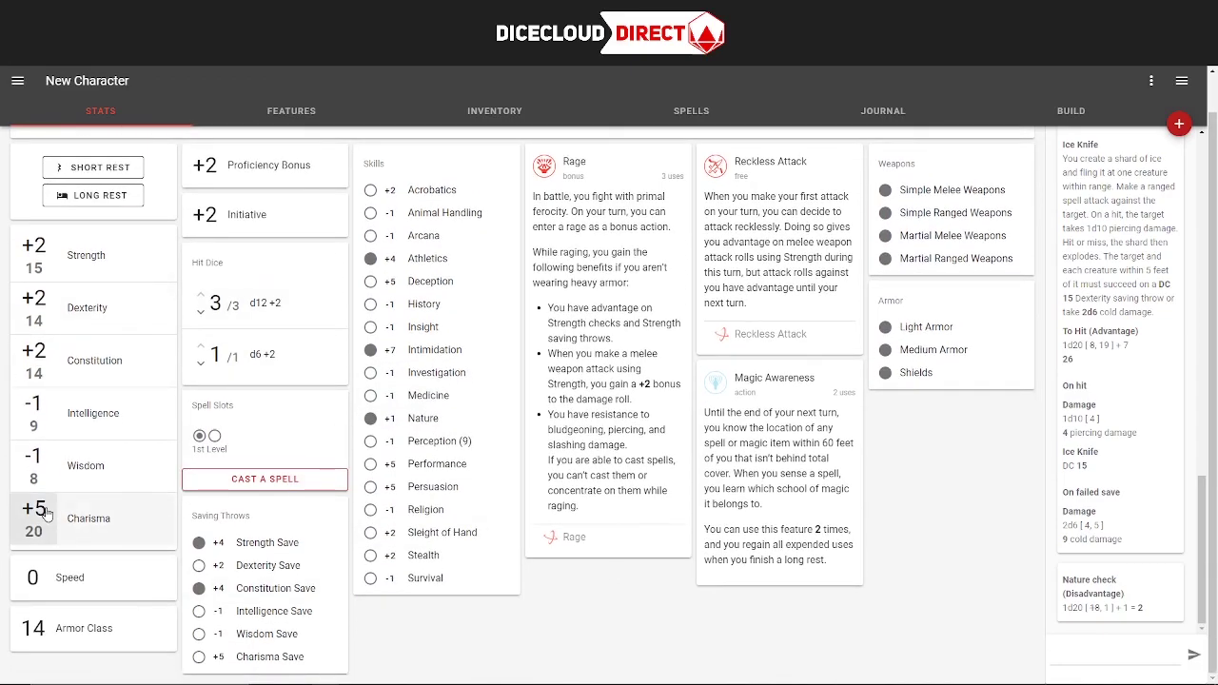
pyautogui.click(162, 519)
pyautogui.click(739, 543)
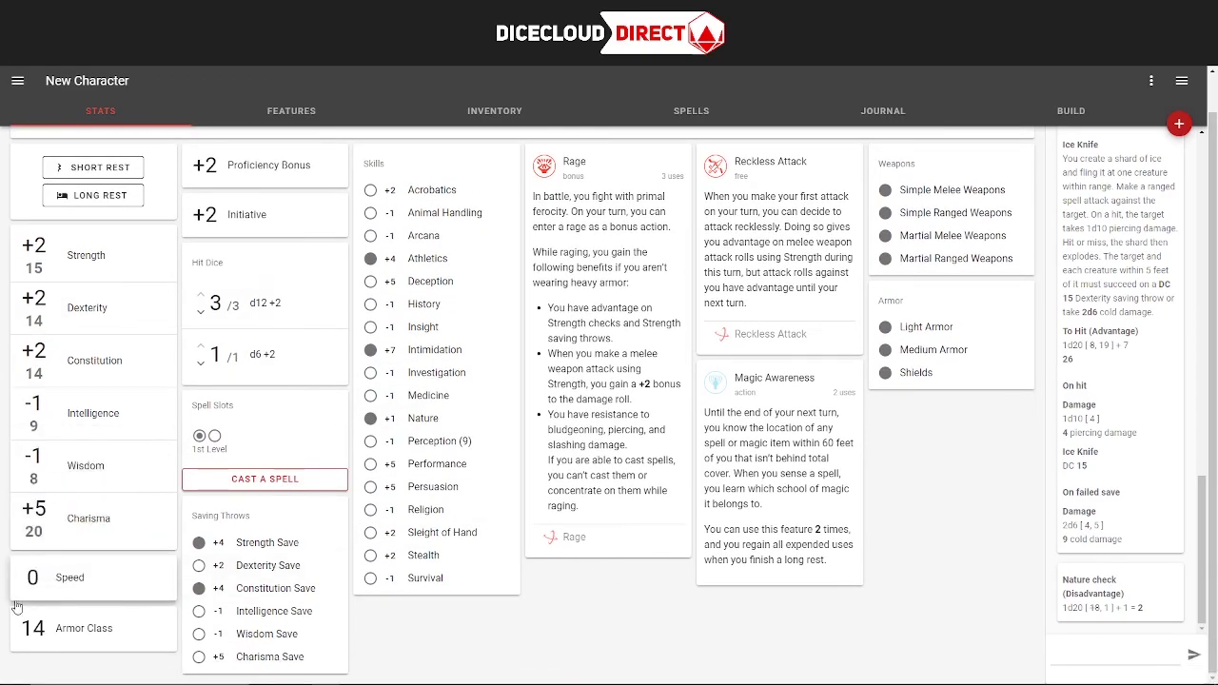
pyautogui.click(202, 217)
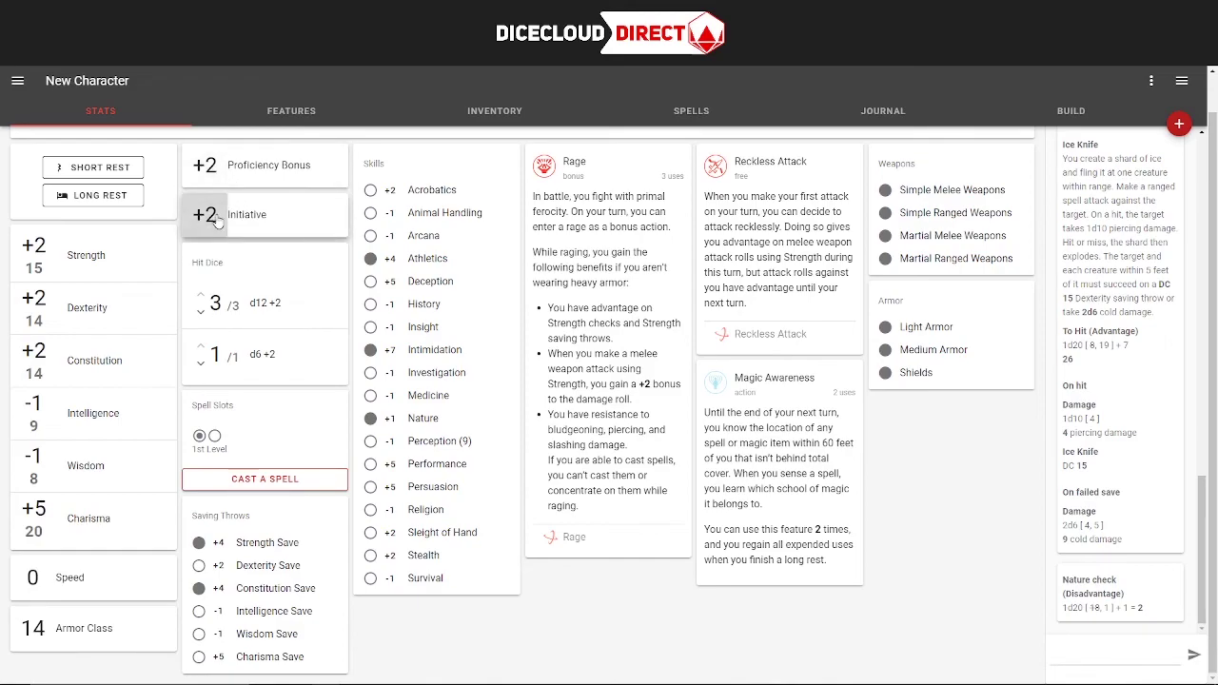
pyautogui.click(637, 591)
# Step: Fill the Starting Funds or Starting Equipment slot of the character build with Barbarian Starting Equipment
pyautogui.scroll(1, 638, 590)
pyautogui.click(271, 116)
pyautogui.click(486, 117)
pyautogui.click(1026, 112)
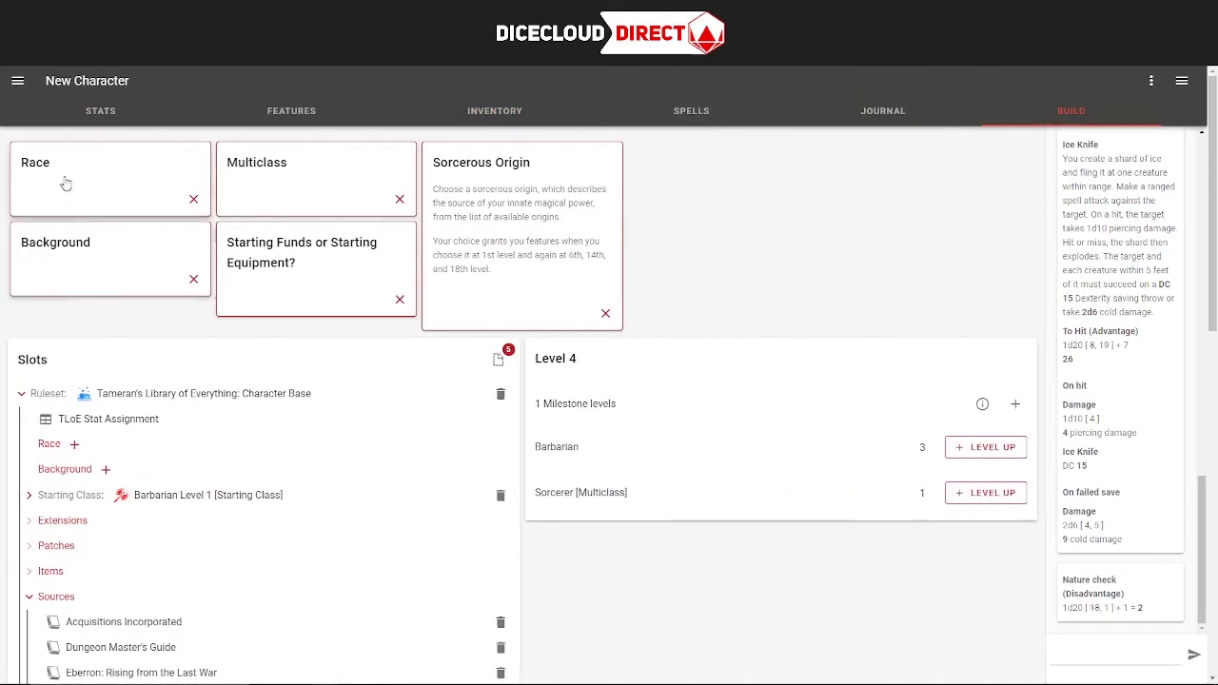
pyautogui.click(66, 181)
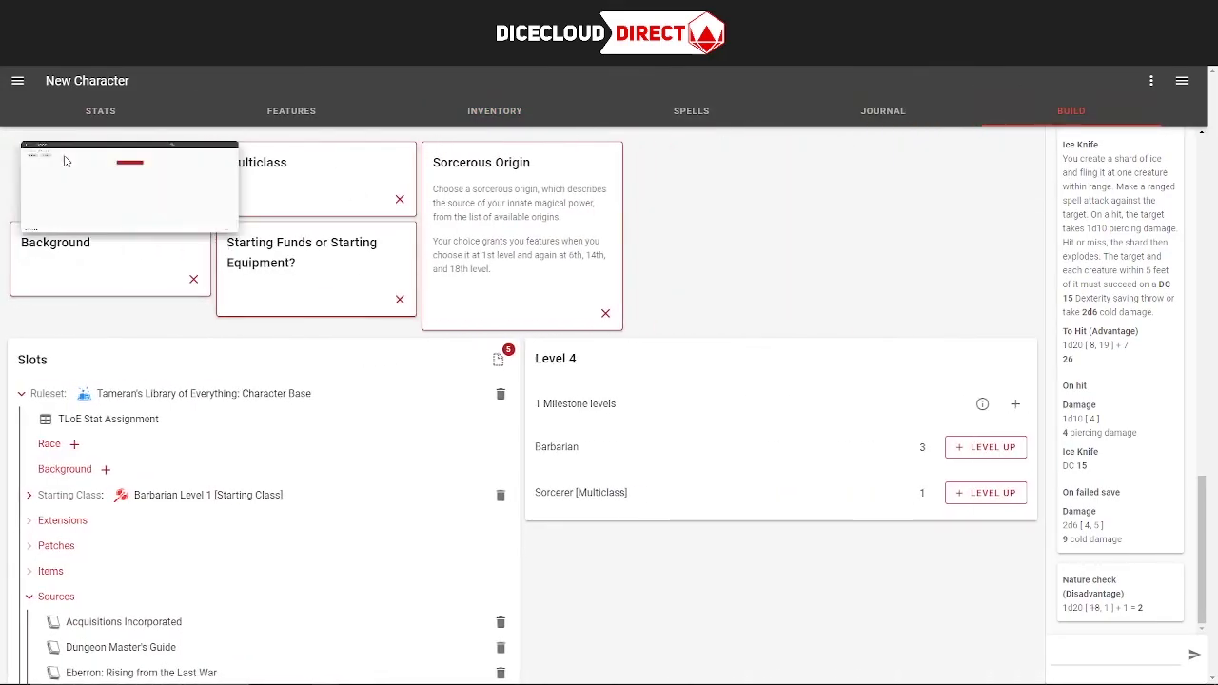
pyautogui.click(115, 284)
pyautogui.click(286, 276)
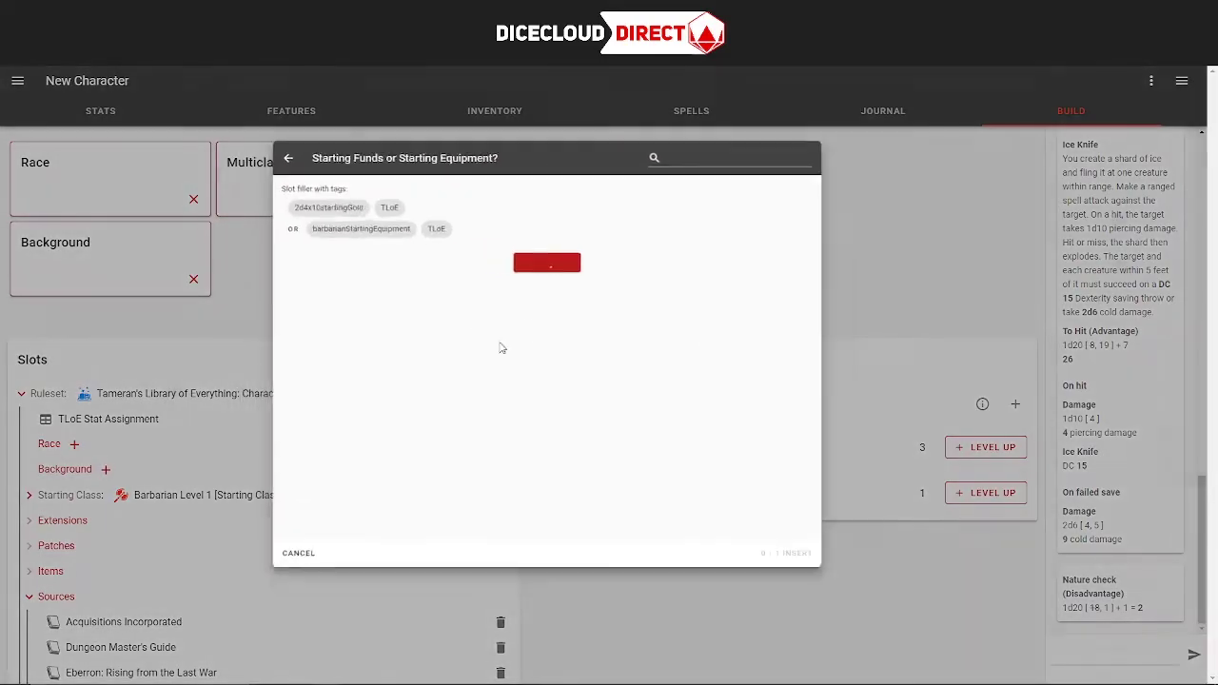
pyautogui.click(319, 271)
pyautogui.click(856, 614)
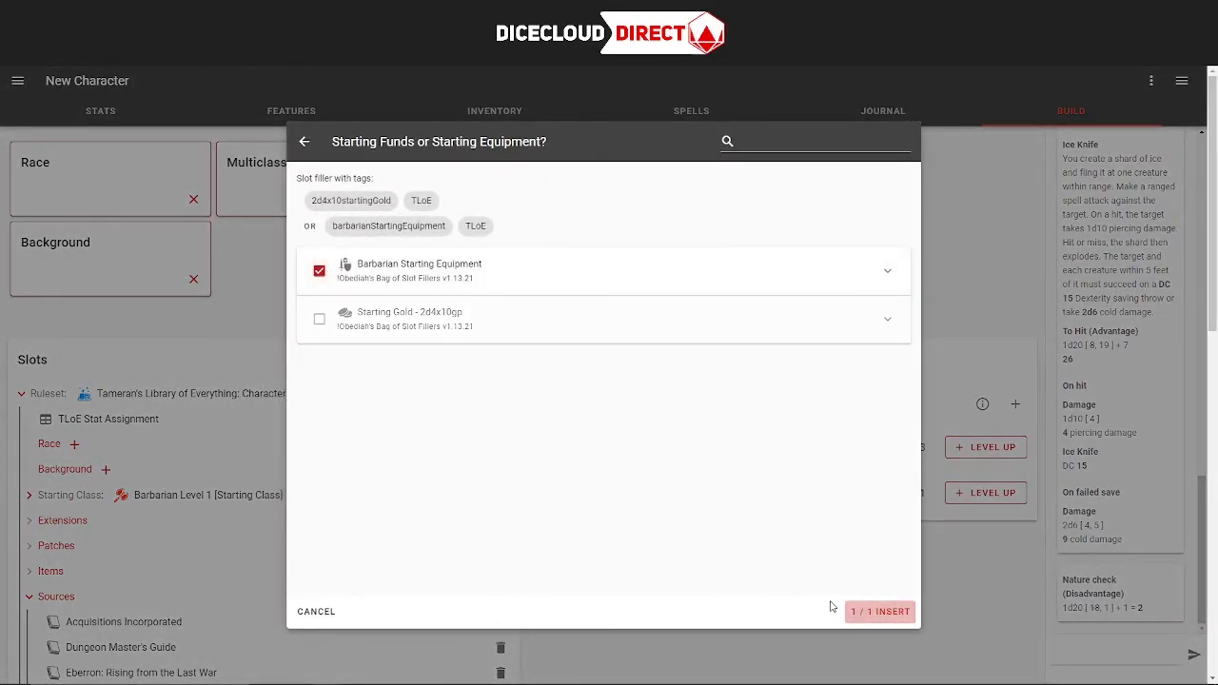
# Step: Fill the Weapon Choice 1 slot with Battleaxe and the Weapon Choice 2 slot with Dagger
pyautogui.click(707, 195)
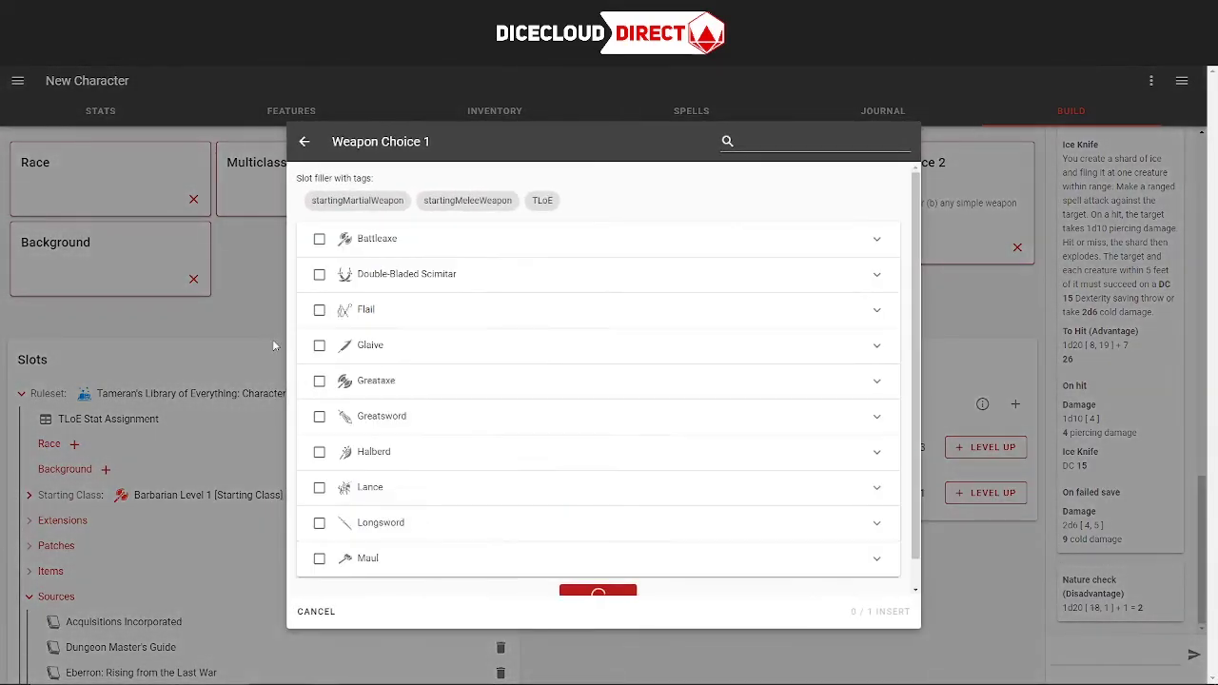
pyautogui.click(319, 245)
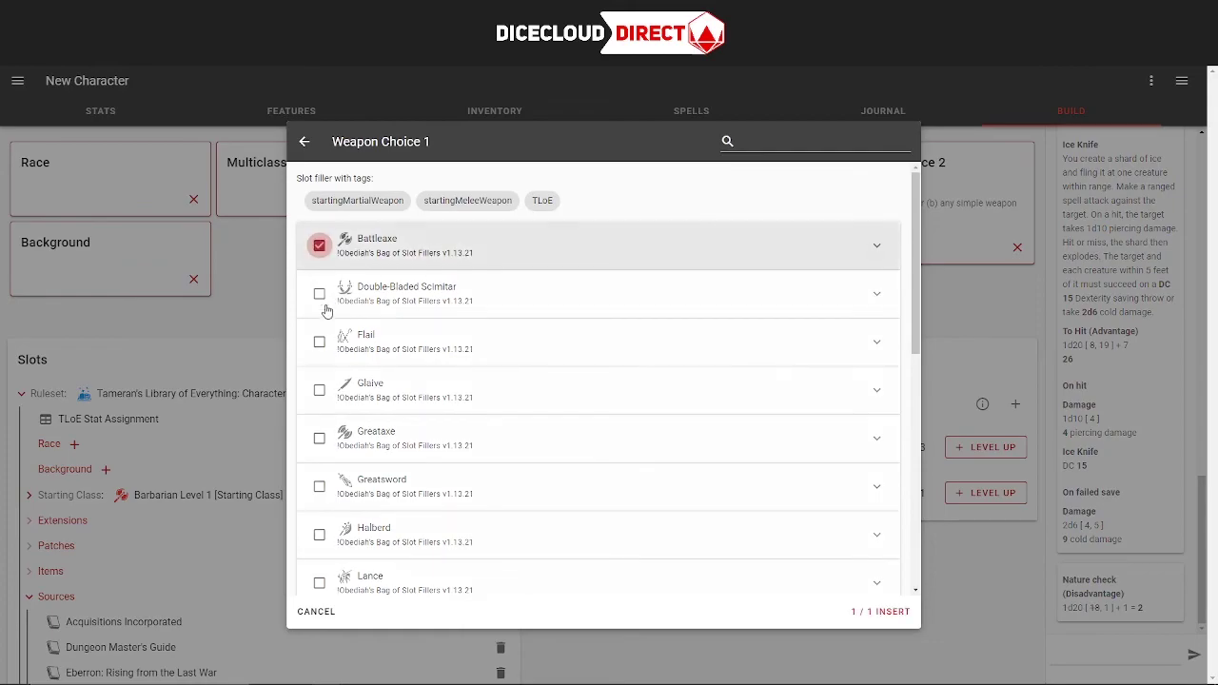
pyautogui.click(892, 614)
pyautogui.click(834, 208)
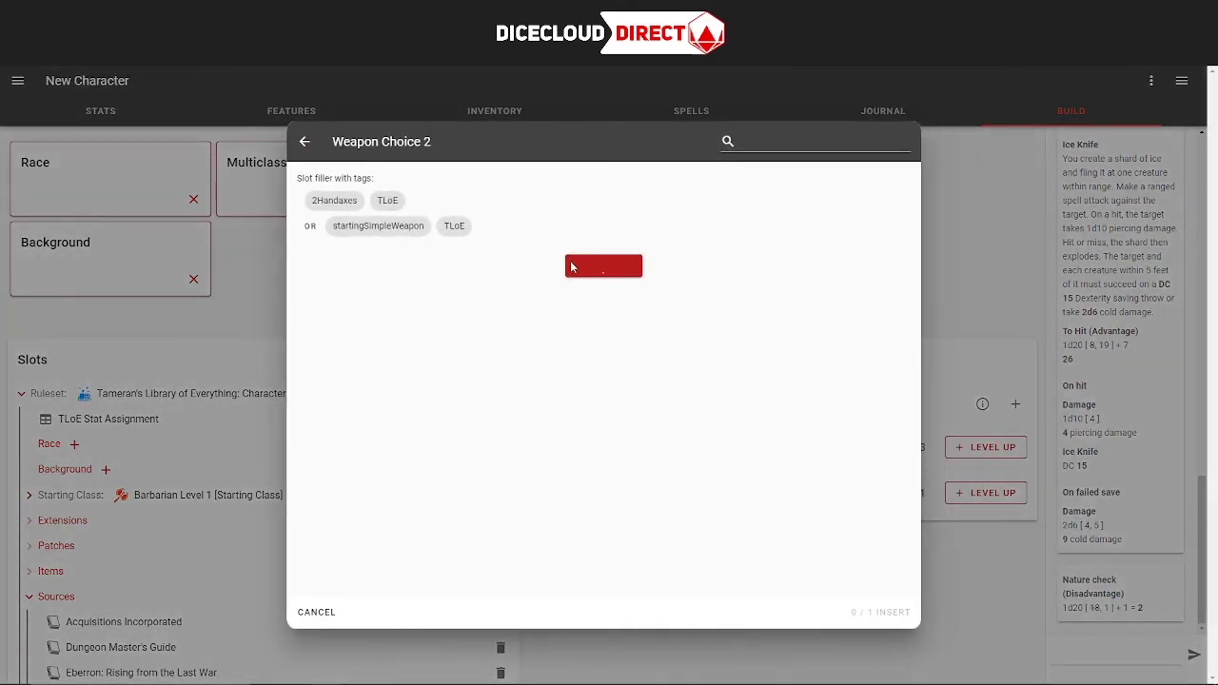
pyautogui.click(319, 367)
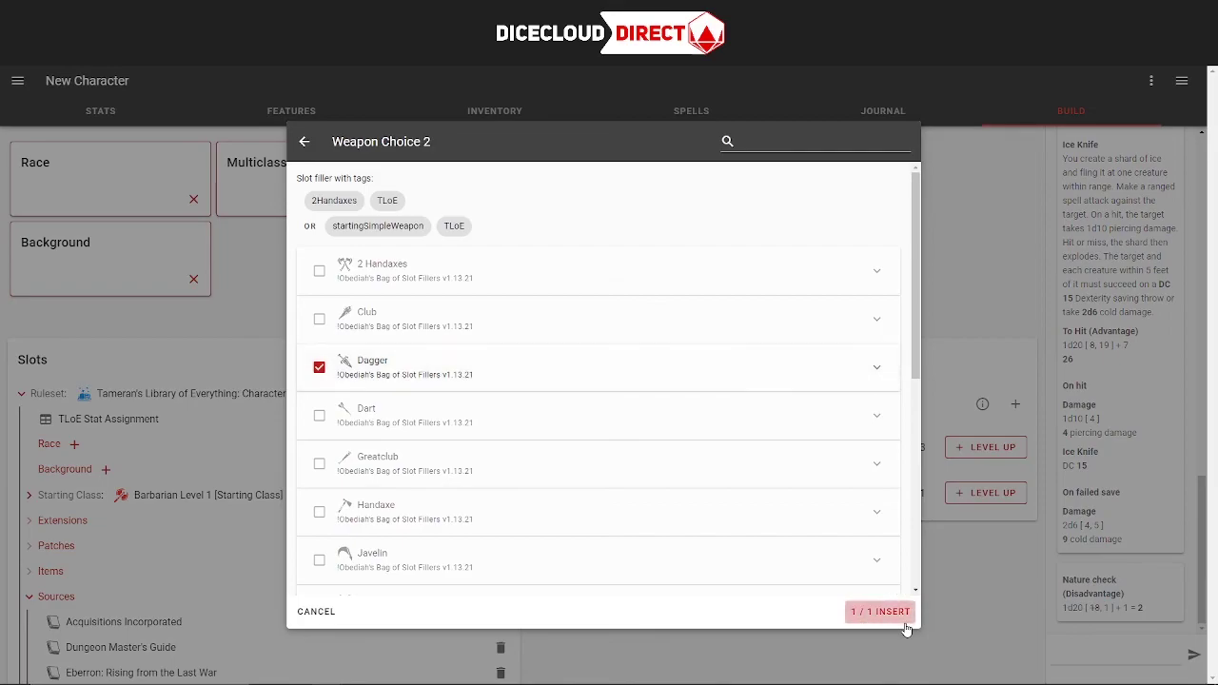
pyautogui.click(905, 624)
# Step: Equip the Dagger from the carried items and make a Dagger (Throwing) attack with it as the selected item
pyautogui.click(522, 116)
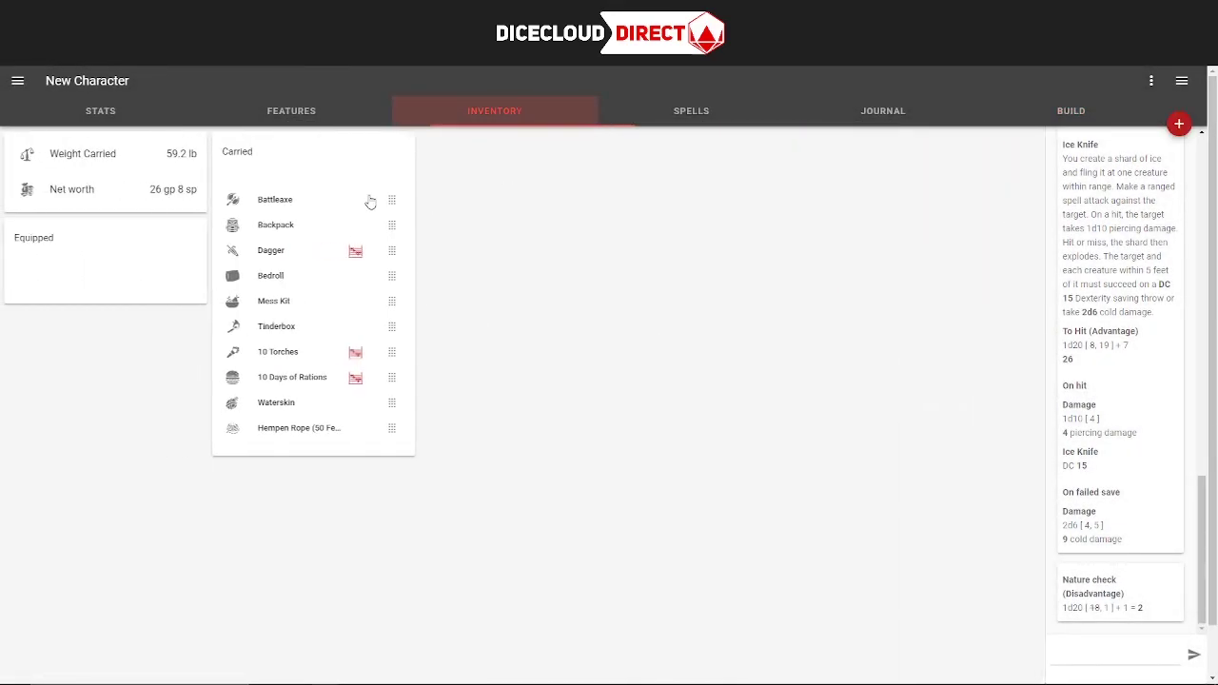
pyautogui.moveTo(393, 225); pyautogui.dragTo(137, 266)
pyautogui.click(79, 116)
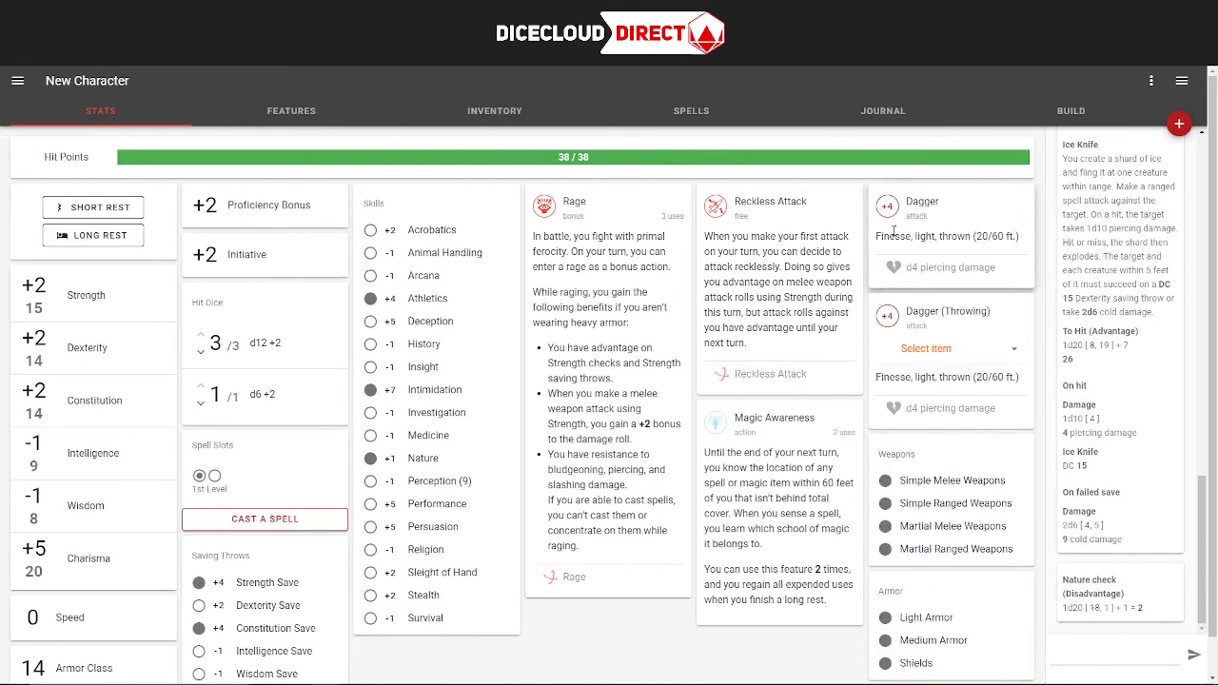
pyautogui.click(962, 348)
pyautogui.click(966, 360)
pyautogui.click(885, 323)
pyautogui.click(895, 328)
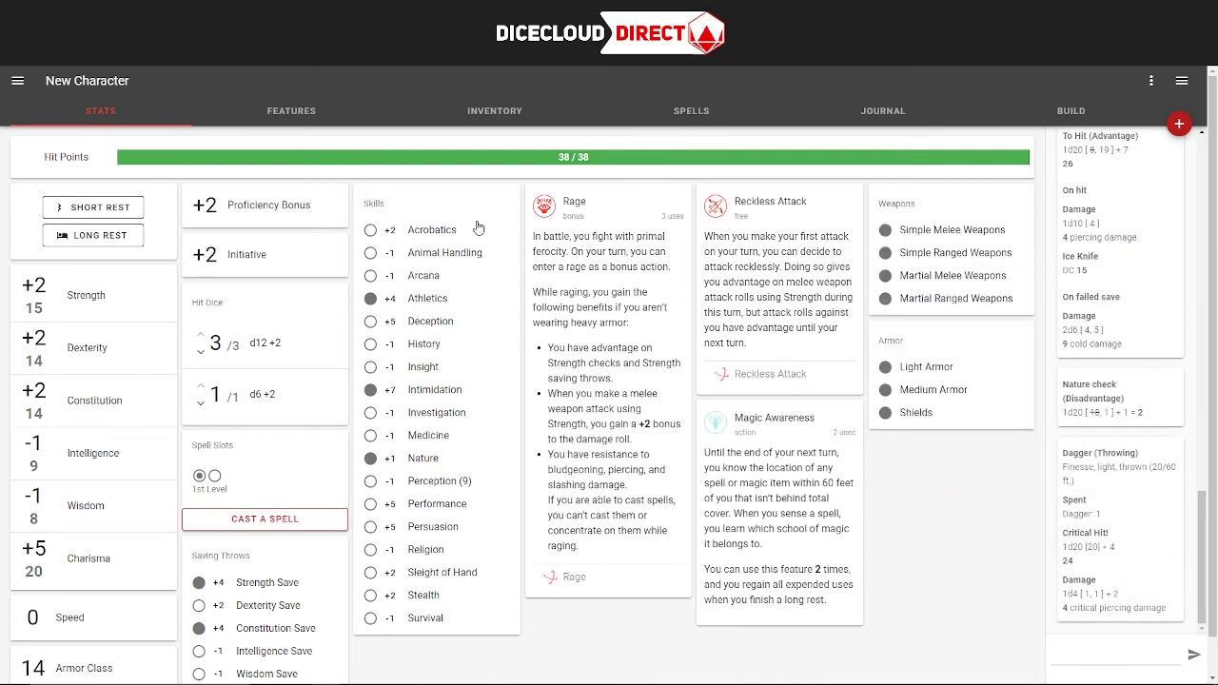
# Step: Set the quantity of the equipped Dagger in the inventory to 1
pyautogui.click(309, 129)
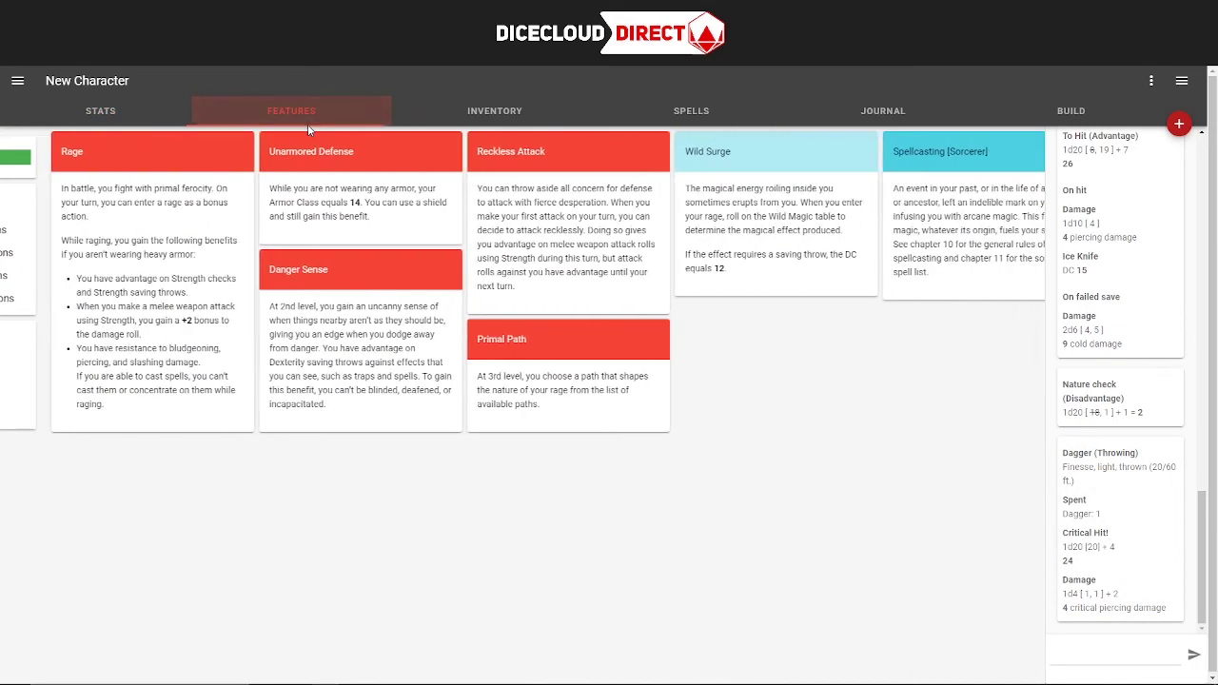
pyautogui.click(539, 124)
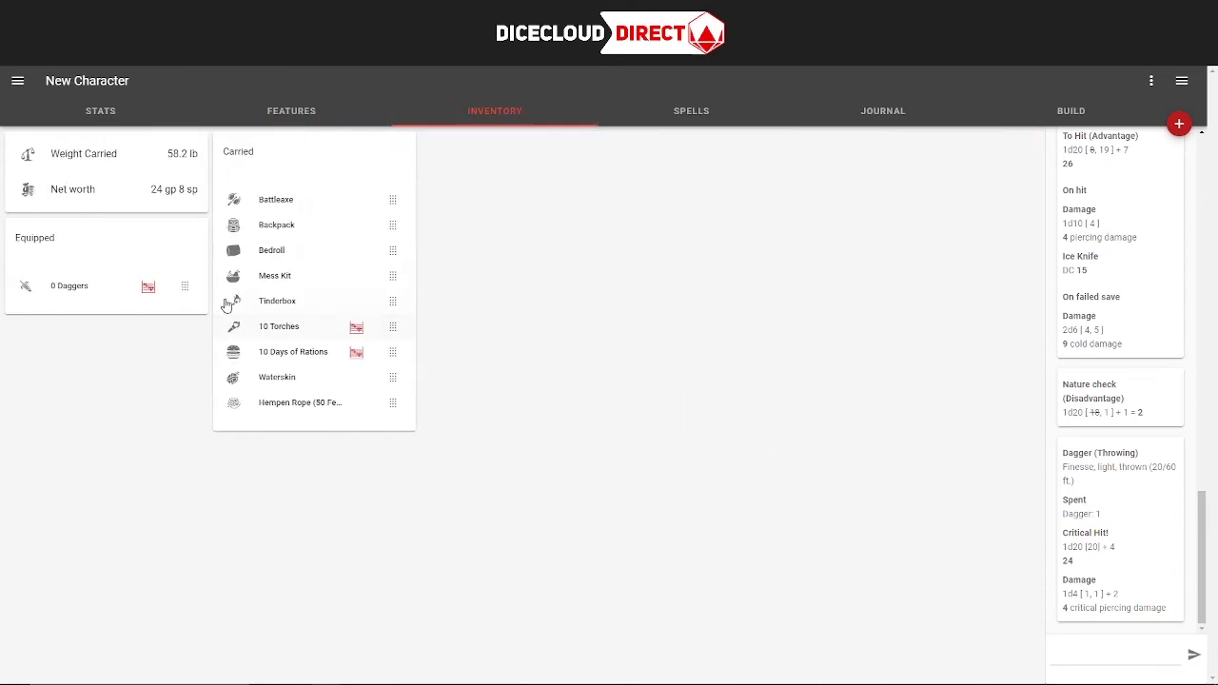
pyautogui.click(149, 287)
pyautogui.click(75, 289)
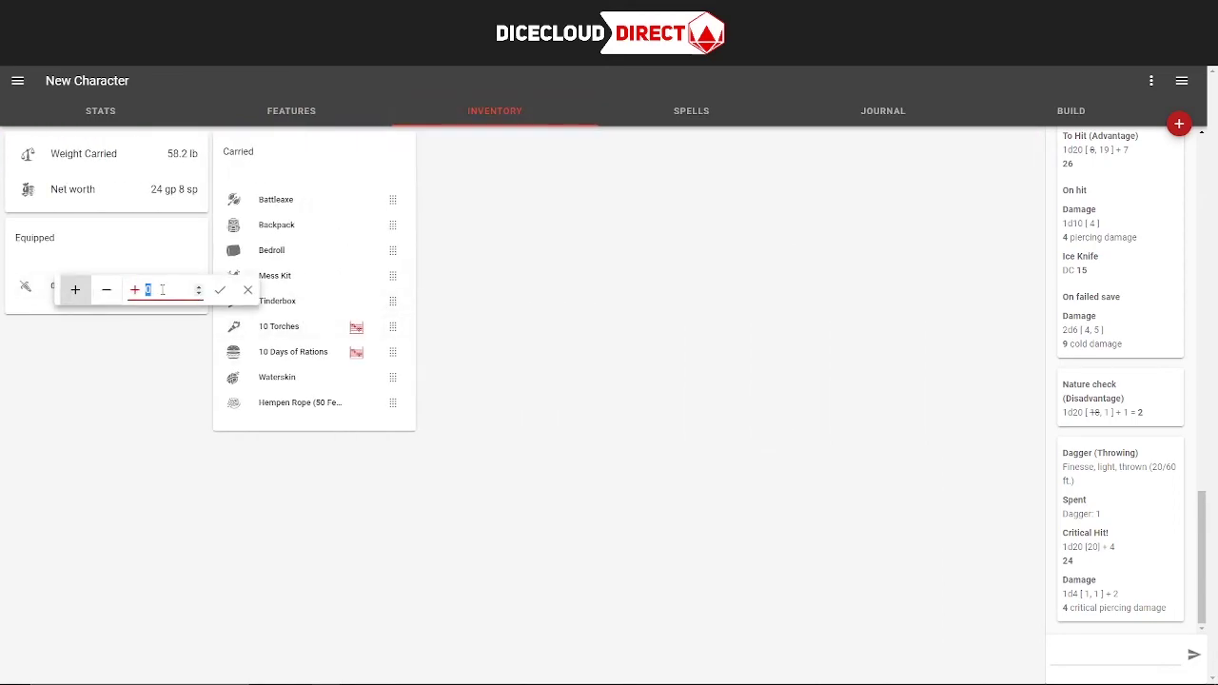
pyautogui.press('Return')
# Step: Subtract 10 from the character's Hit Points on the stats page
pyautogui.click(100, 111)
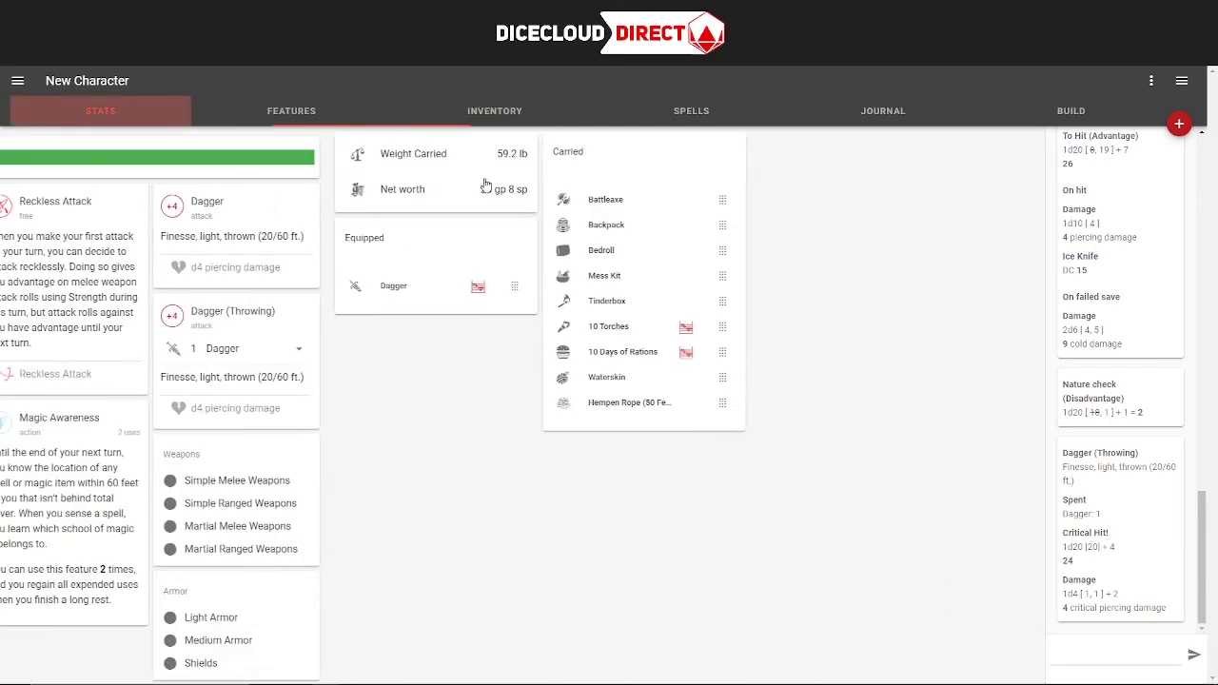
pyautogui.click(400, 158)
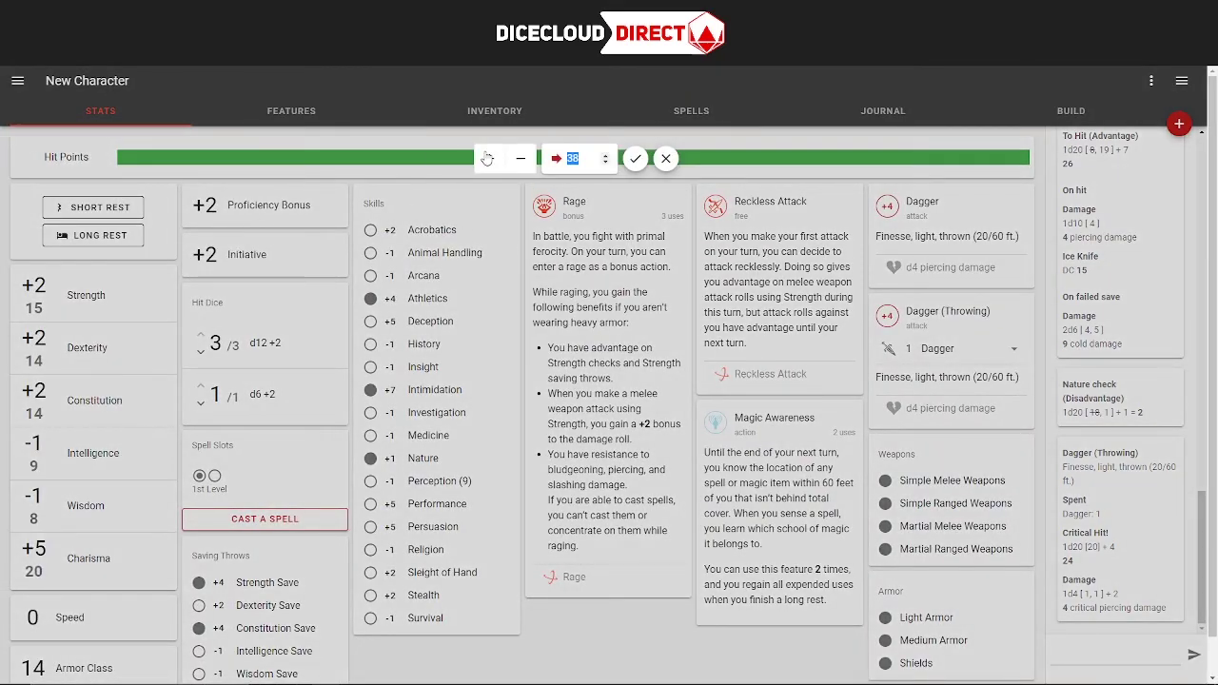
pyautogui.press('+')
pyautogui.press('+')
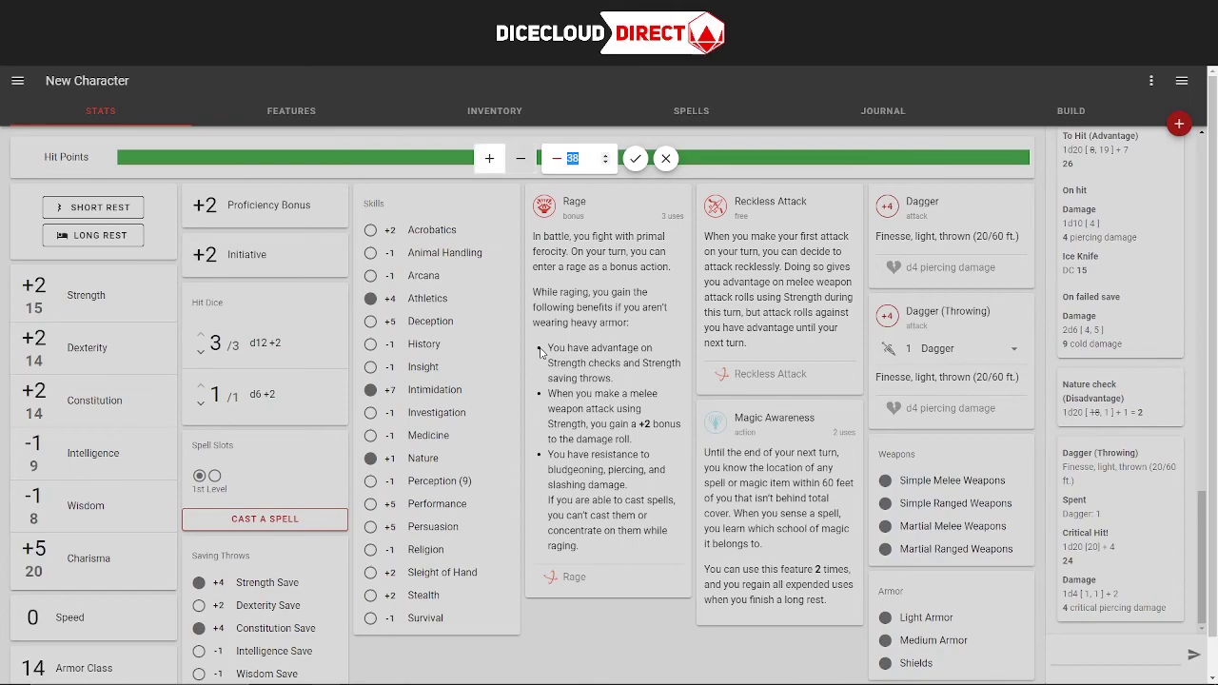
pyautogui.press('+')
pyautogui.press('-')
pyautogui.write('10')
pyautogui.press('Return')
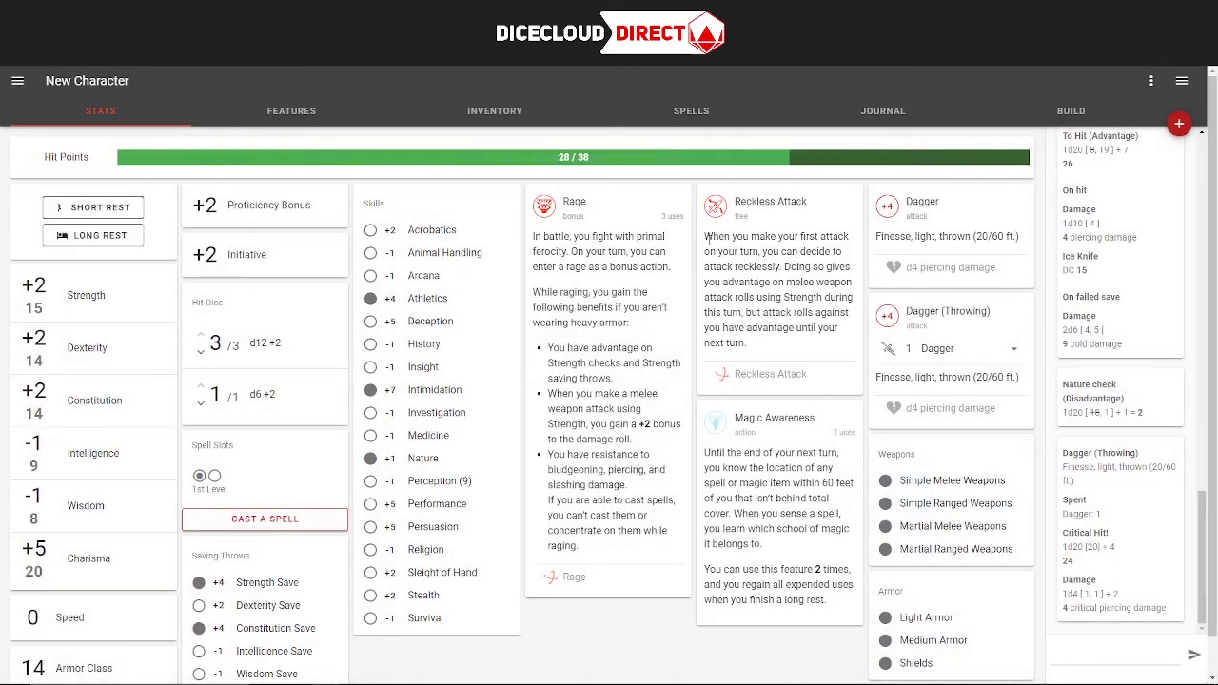
# Step: Set the character's current Hit Points to exactly 10
pyautogui.click(596, 156)
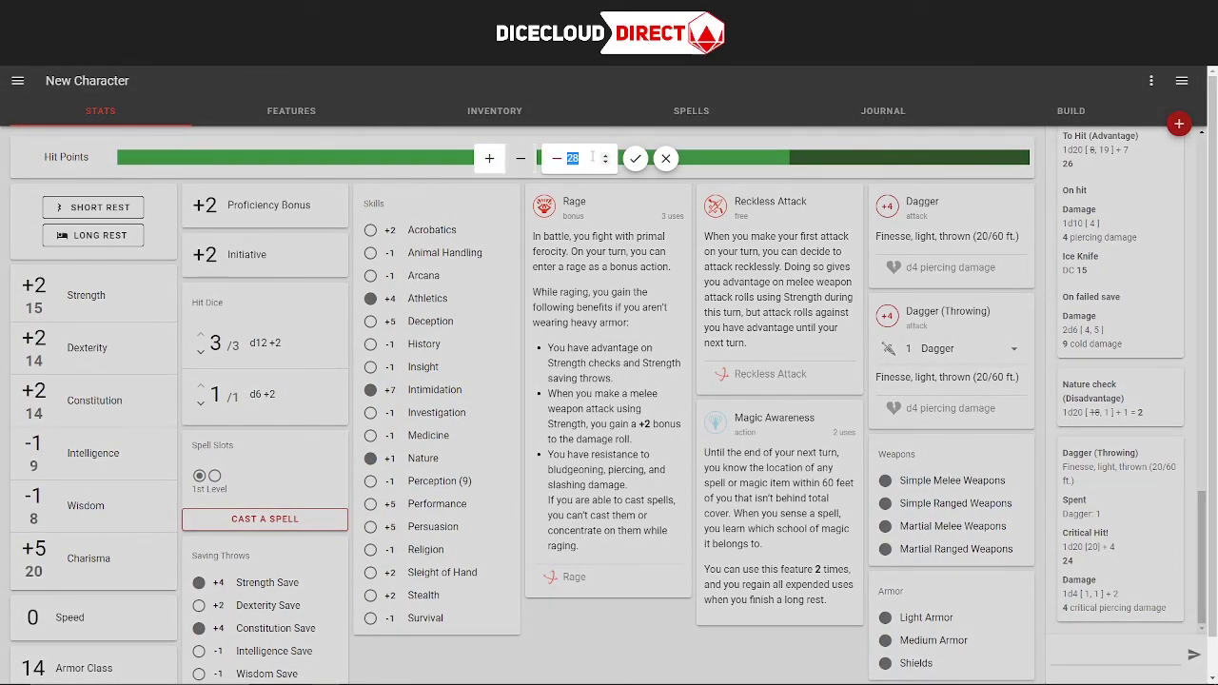
pyautogui.press('Return')
pyautogui.click(592, 157)
pyautogui.press('=')
pyautogui.write('10')
pyautogui.press('Return')
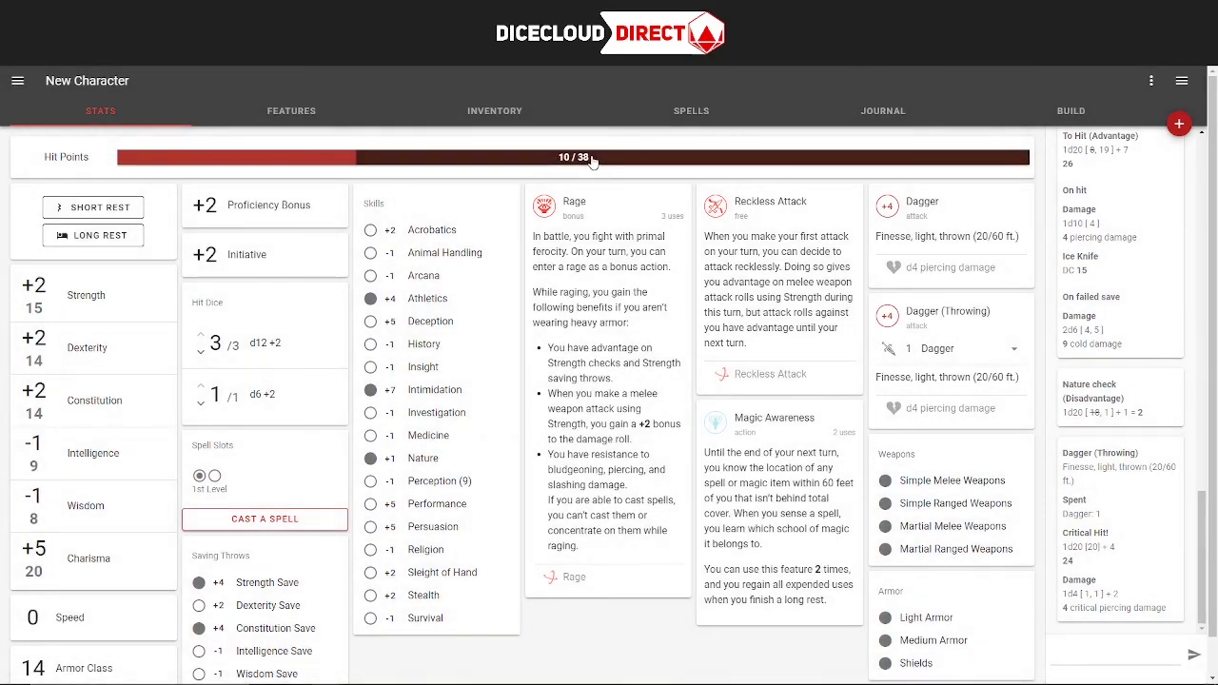
# Step: Open the Rage feature for editing and examine the melee damage bonus formula based on barbarian.level in its summary
pyautogui.click(231, 117)
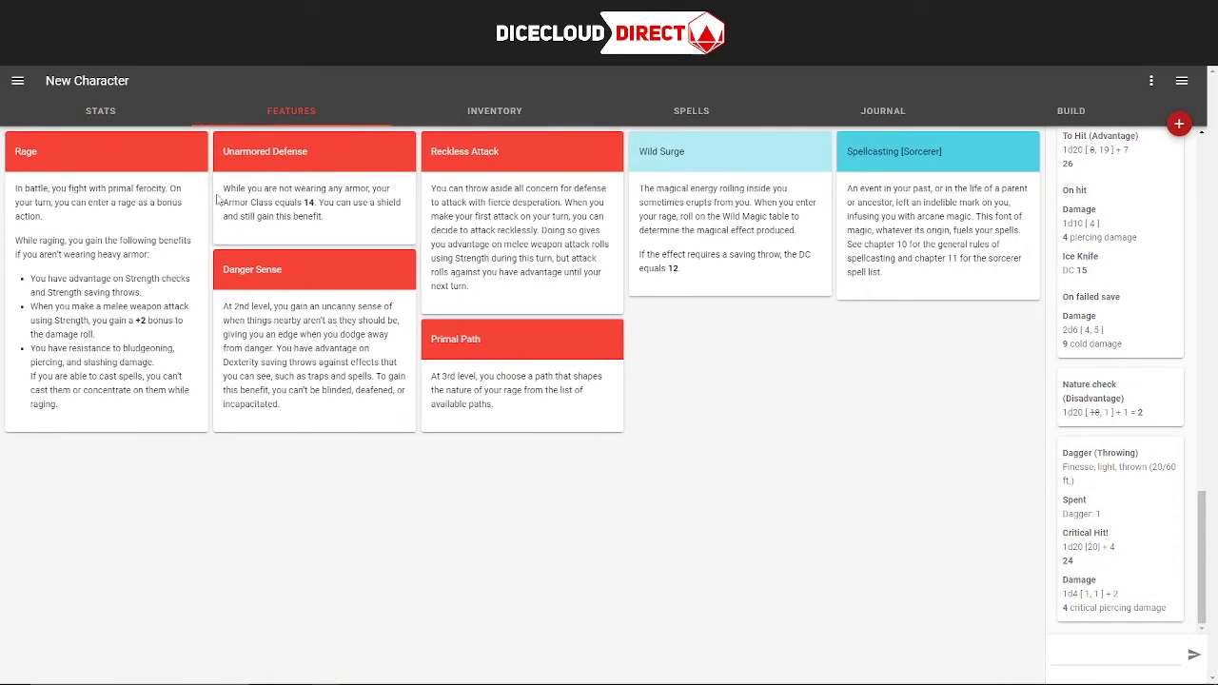
pyautogui.click(172, 156)
pyautogui.click(877, 141)
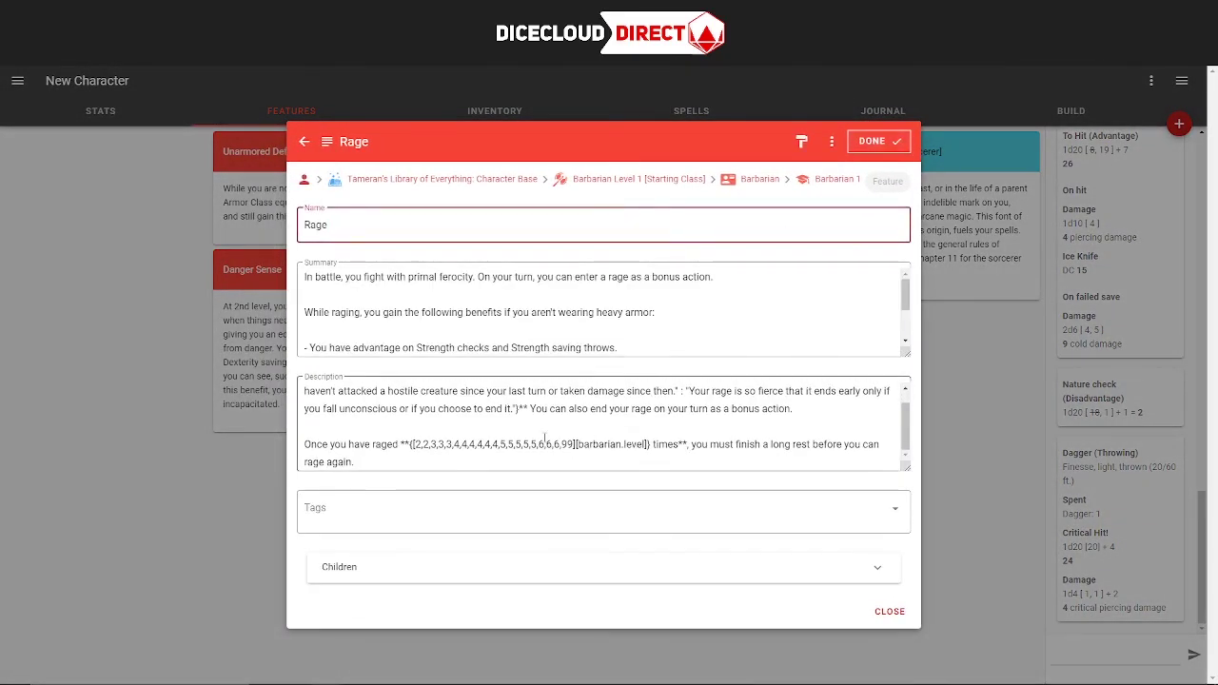
pyautogui.scroll(-3, 373, 307)
pyautogui.moveTo(373, 307); pyautogui.dragTo(754, 303)
pyautogui.moveTo(854, 303); pyautogui.dragTo(782, 303)
pyautogui.moveTo(624, 303); pyautogui.dragTo(778, 303)
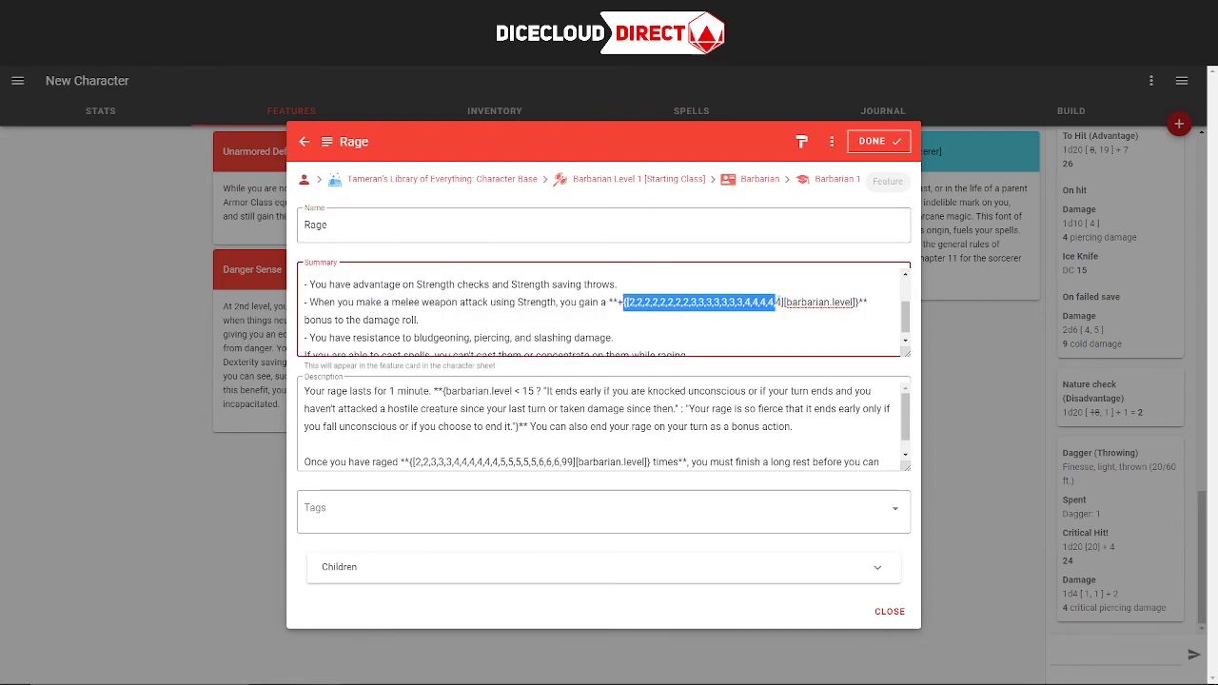
pyautogui.click(592, 304)
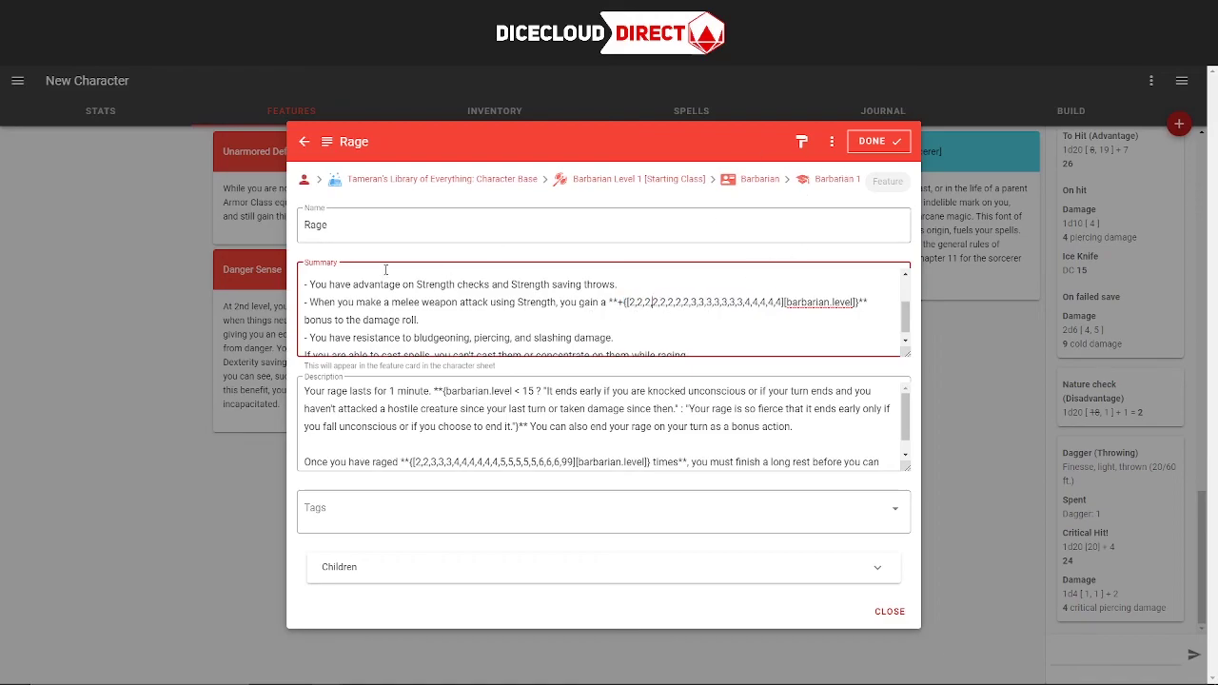
pyautogui.click(873, 141)
pyautogui.click(981, 306)
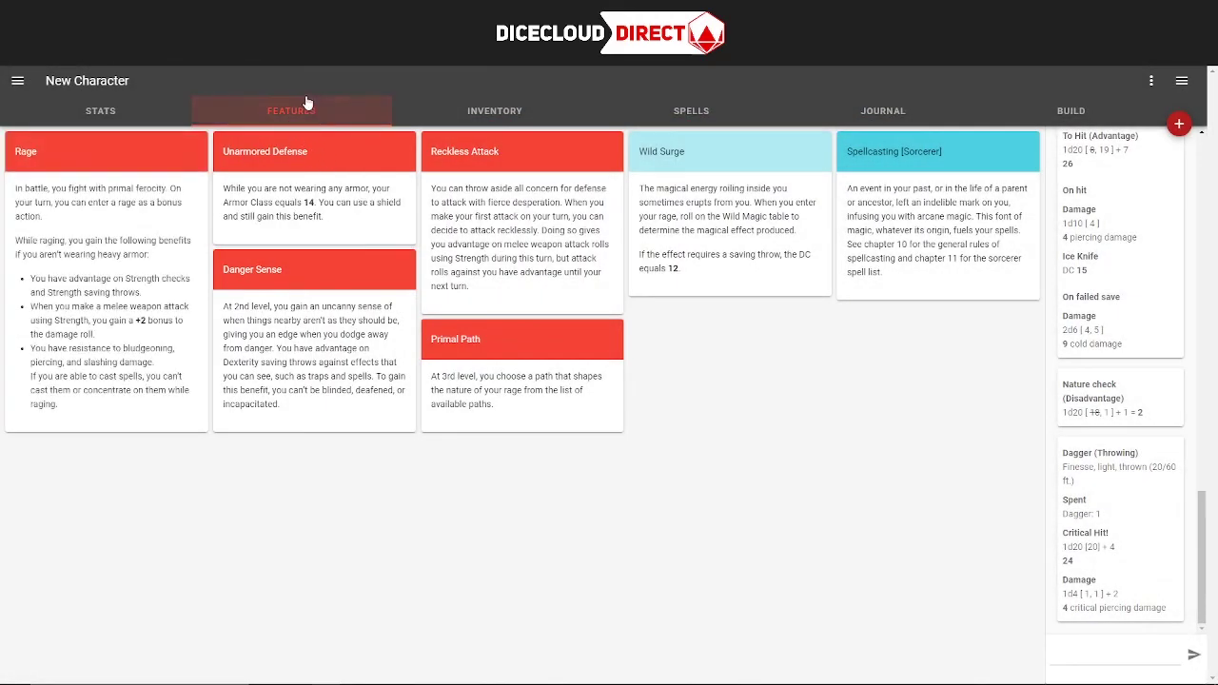
# Step: Look through the character's inventory, spells and journal pages, and view the picture fields in the character details
pyautogui.click(491, 105)
pyautogui.click(638, 107)
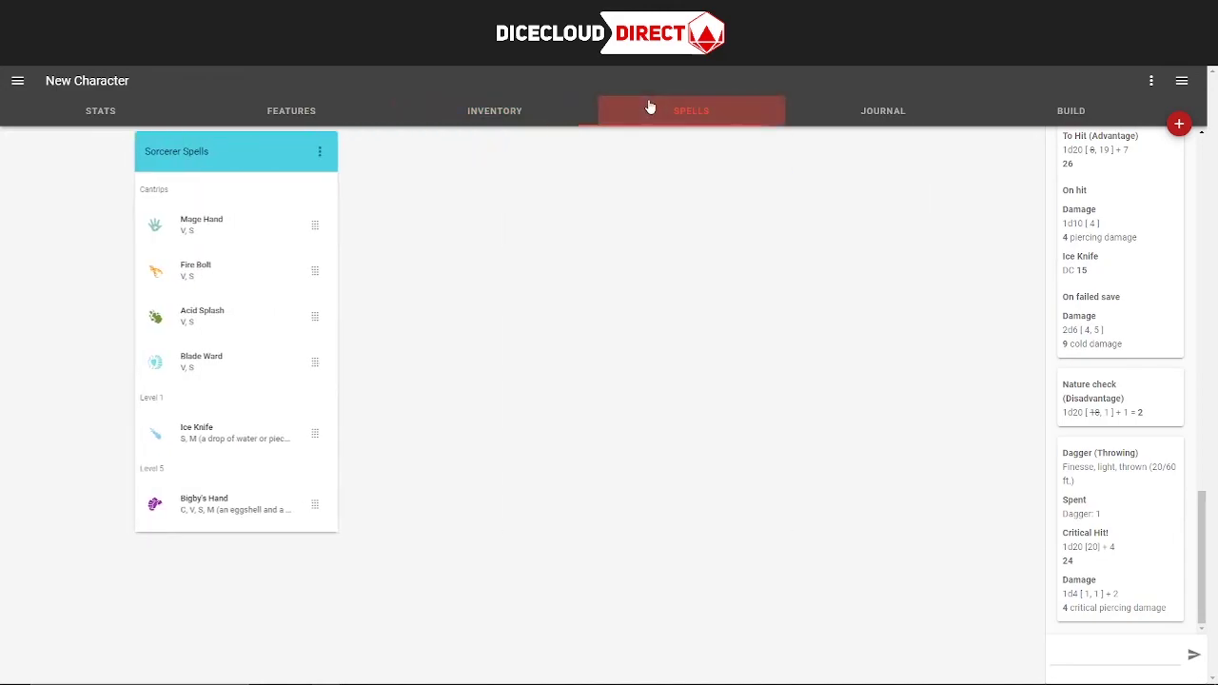
pyautogui.click(843, 113)
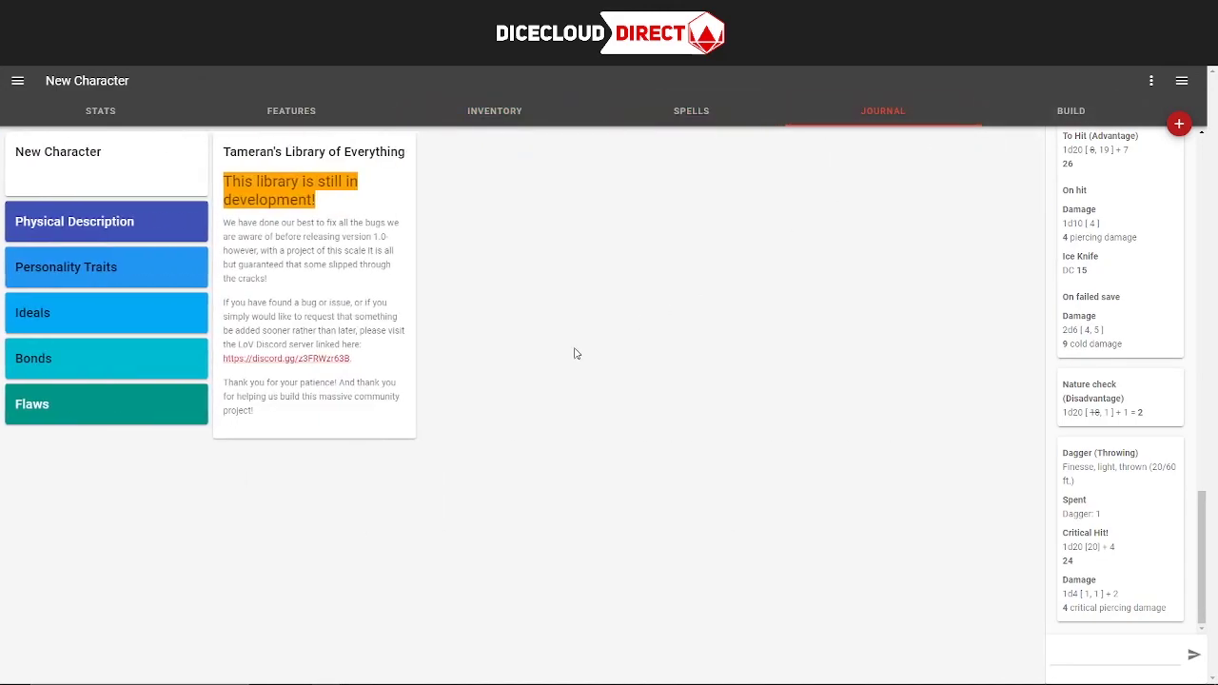
pyautogui.click(101, 180)
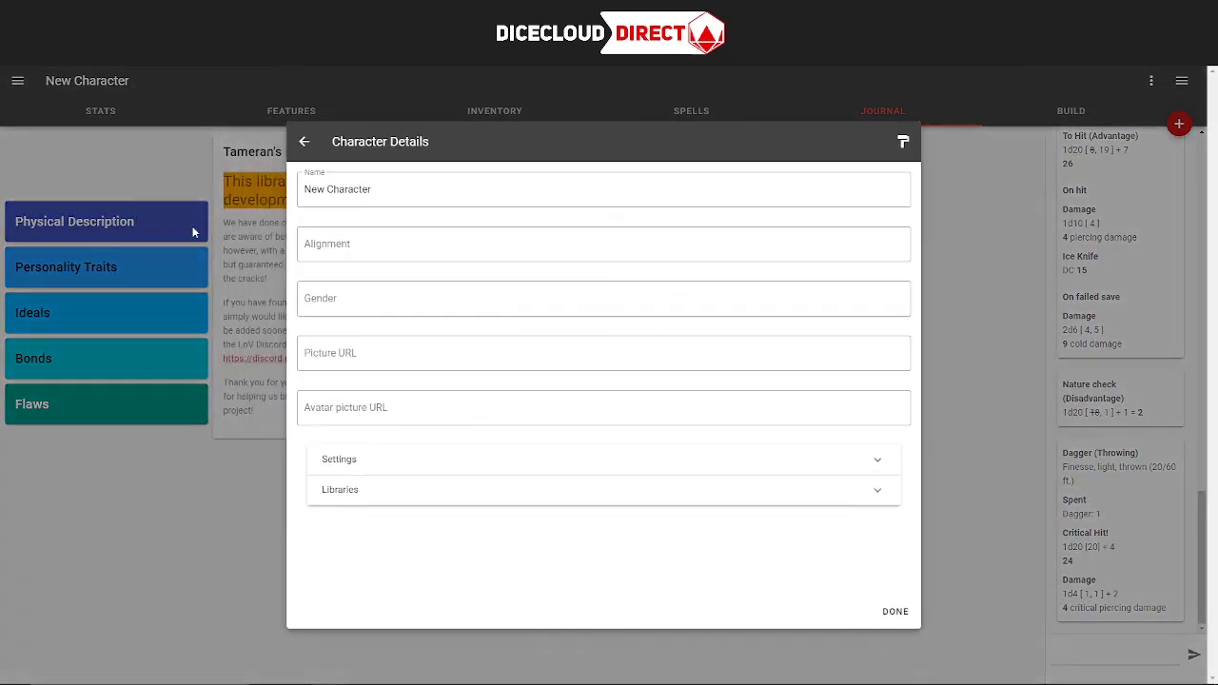
pyautogui.click(372, 424)
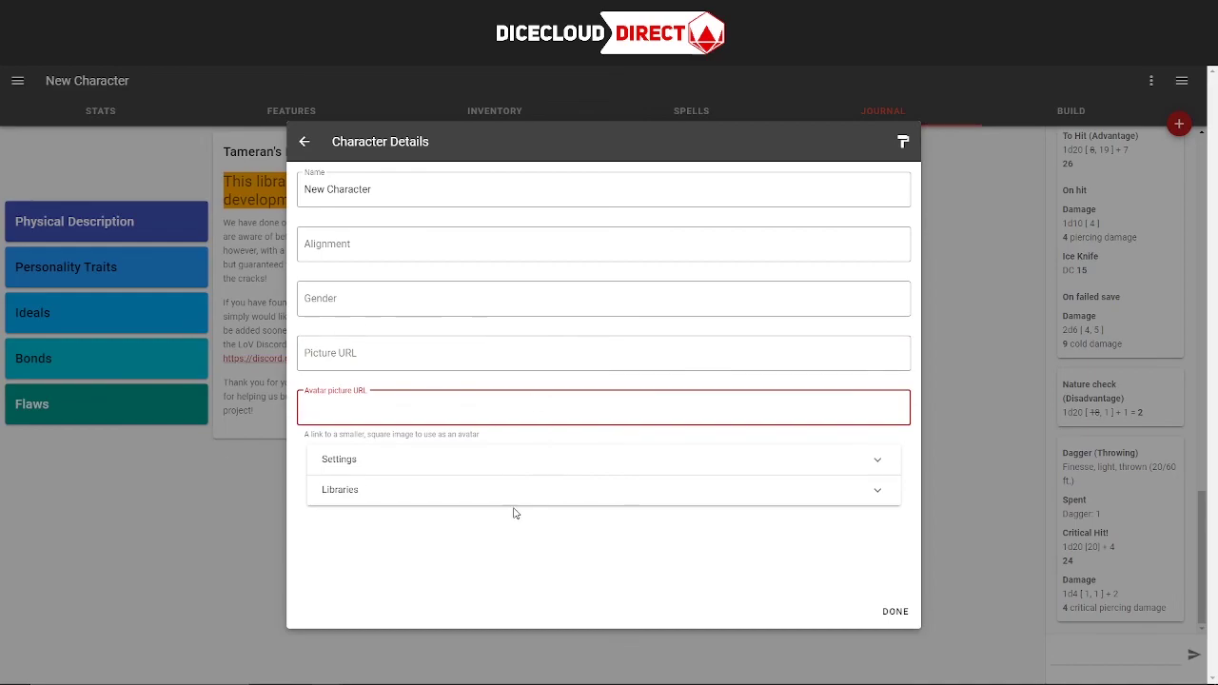
pyautogui.click(1009, 150)
# Step: Turn on the Show tree tab setting in the character details
pyautogui.click(1151, 80)
pyautogui.click(1105, 120)
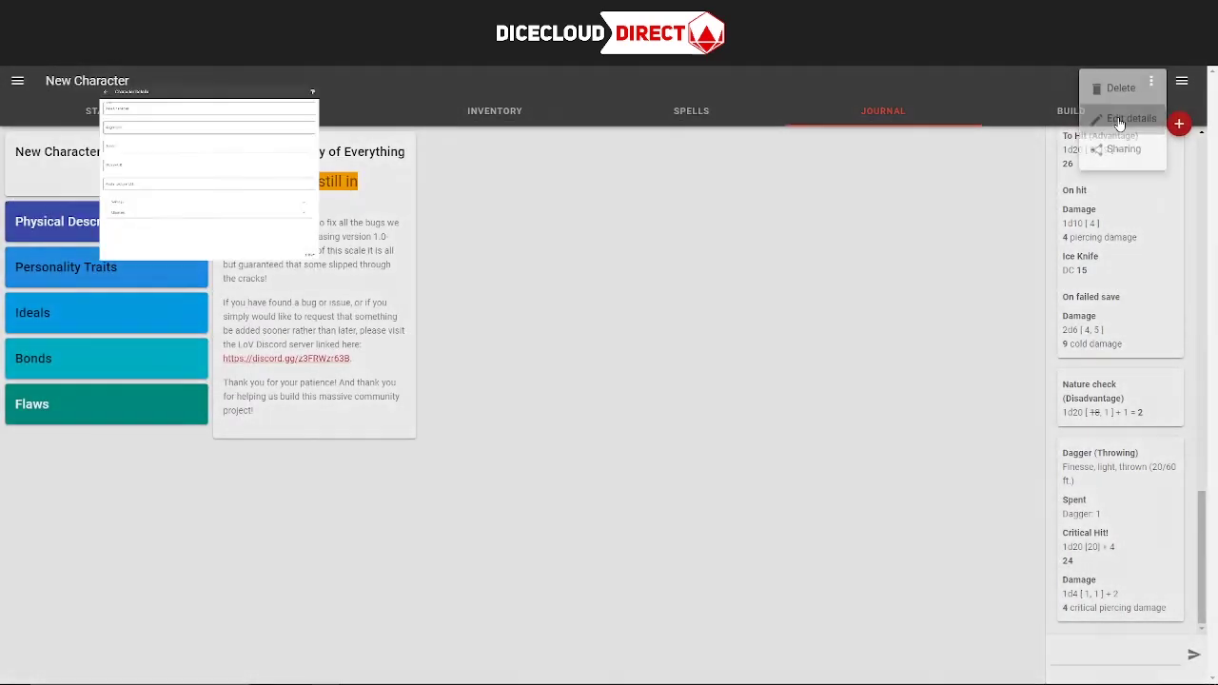
pyautogui.click(715, 460)
pyautogui.scroll(-2, 577, 476)
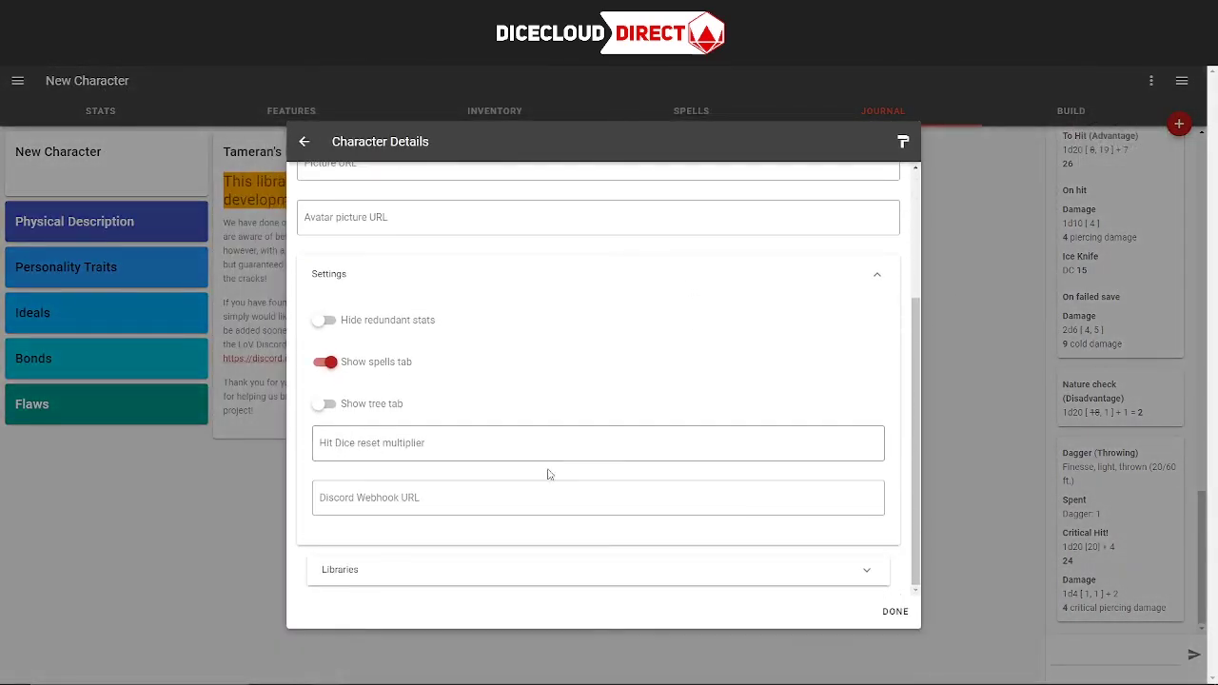
pyautogui.click(322, 405)
pyautogui.click(895, 611)
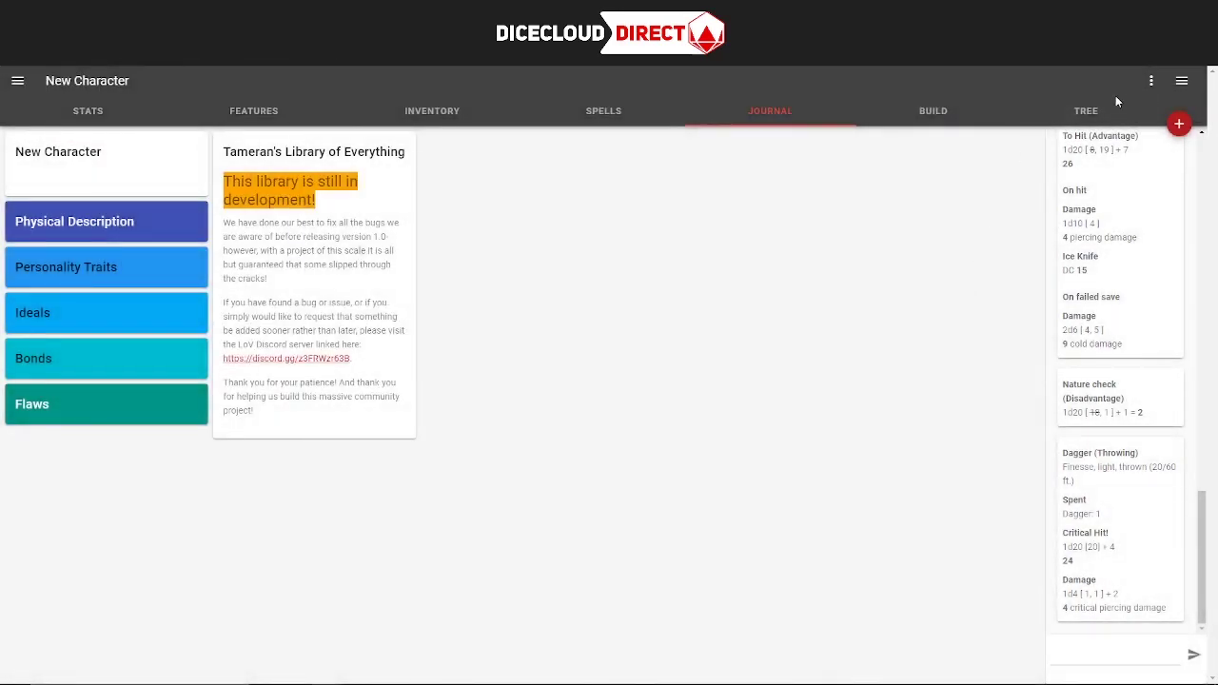
# Step: Expand the Ruleset in the character's tree through Starting Class to show the Barbarian levels and the Multiclass contents
pyautogui.click(1076, 112)
pyautogui.click(18, 240)
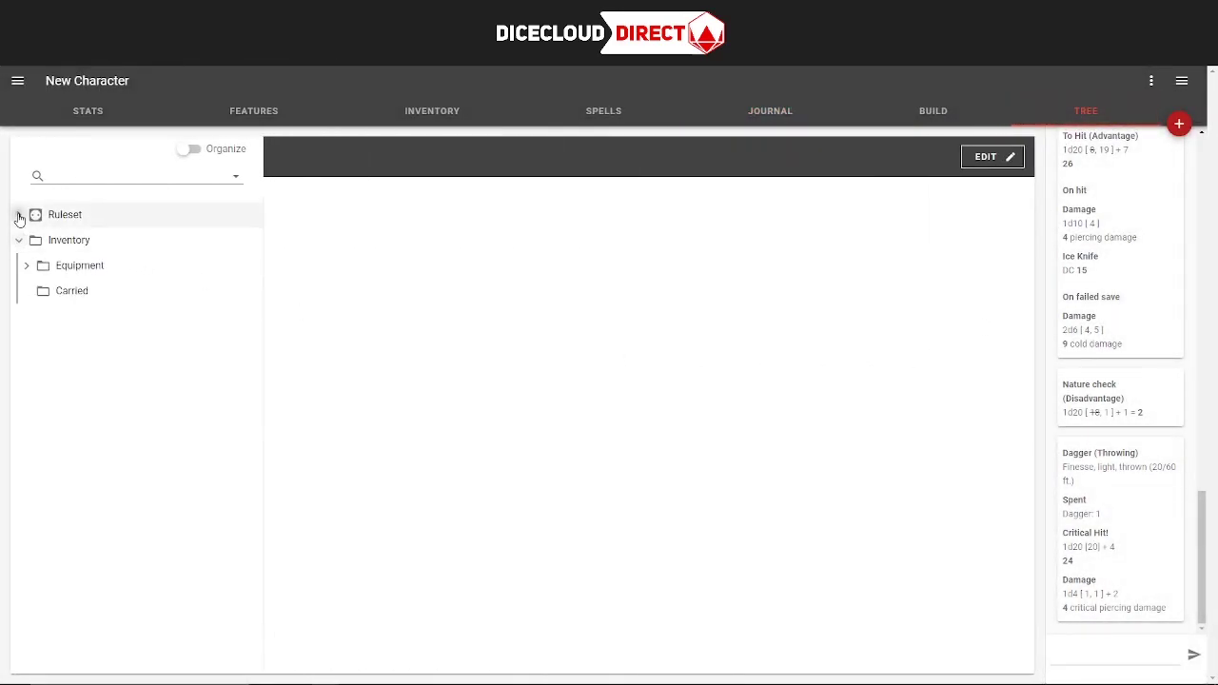
pyautogui.click(19, 215)
pyautogui.click(26, 241)
pyautogui.click(34, 367)
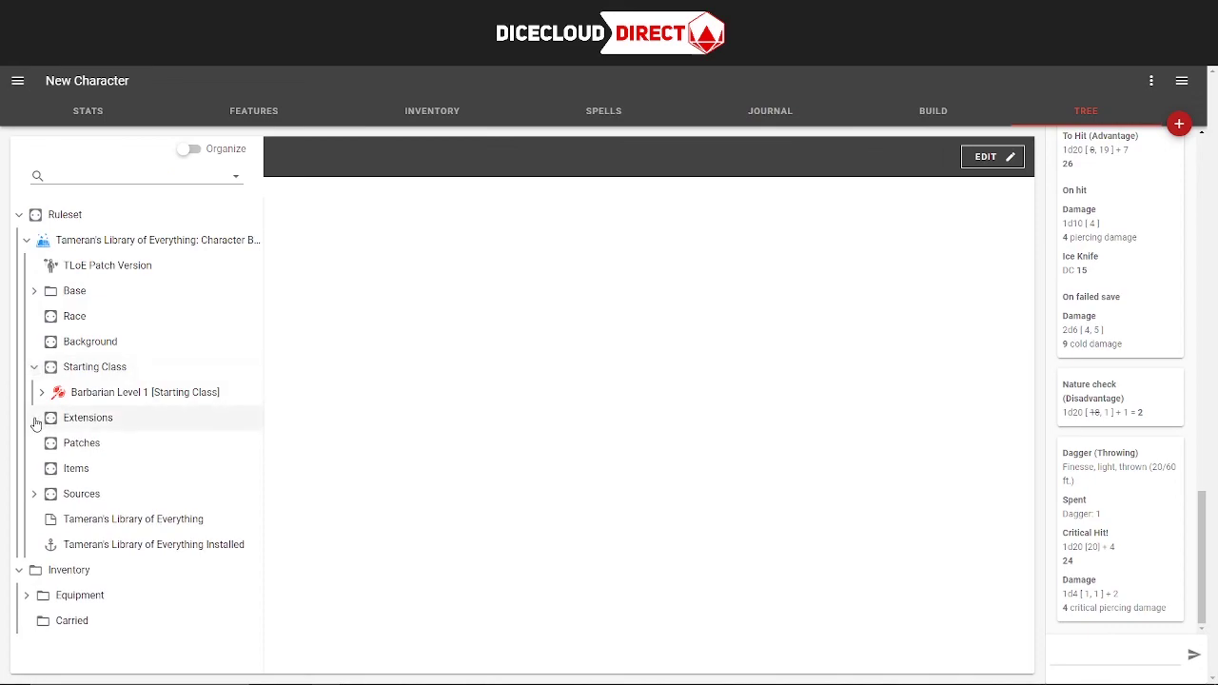
pyautogui.click(41, 393)
pyautogui.click(48, 441)
pyautogui.click(48, 419)
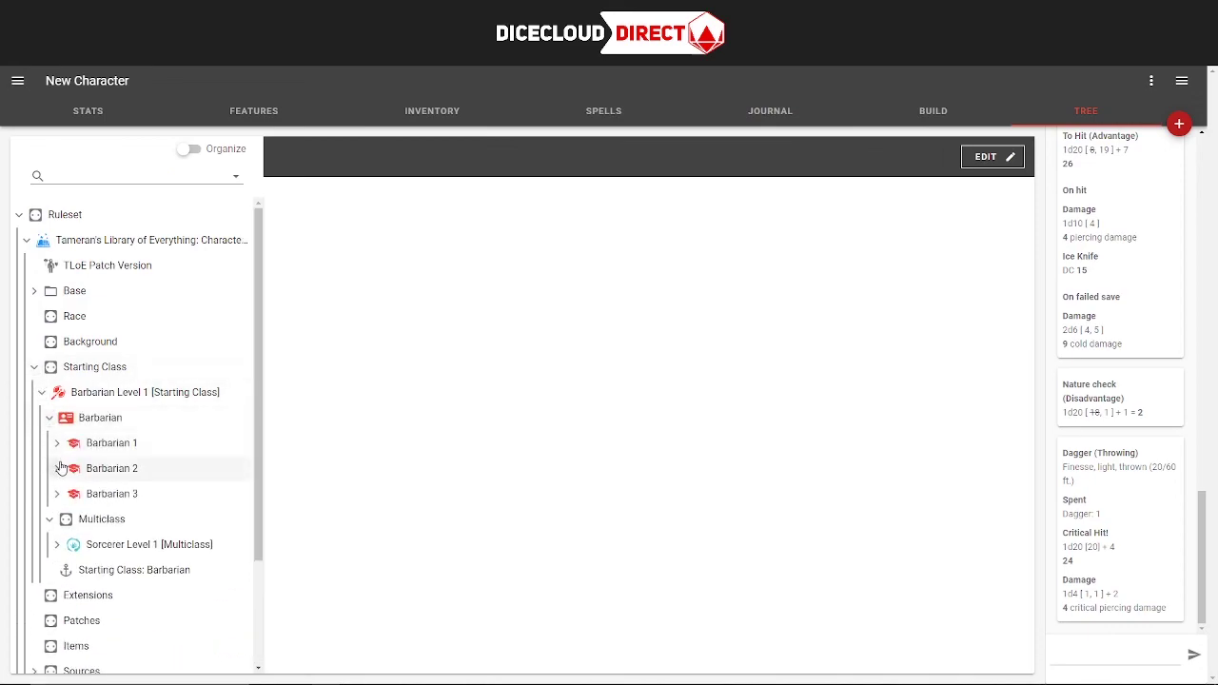
# Step: Expand Barbarian 2's features in the tree, view Danger Sense's dexteritySave effect, and return to the stats page
pyautogui.click(56, 468)
pyautogui.click(64, 519)
pyautogui.click(71, 543)
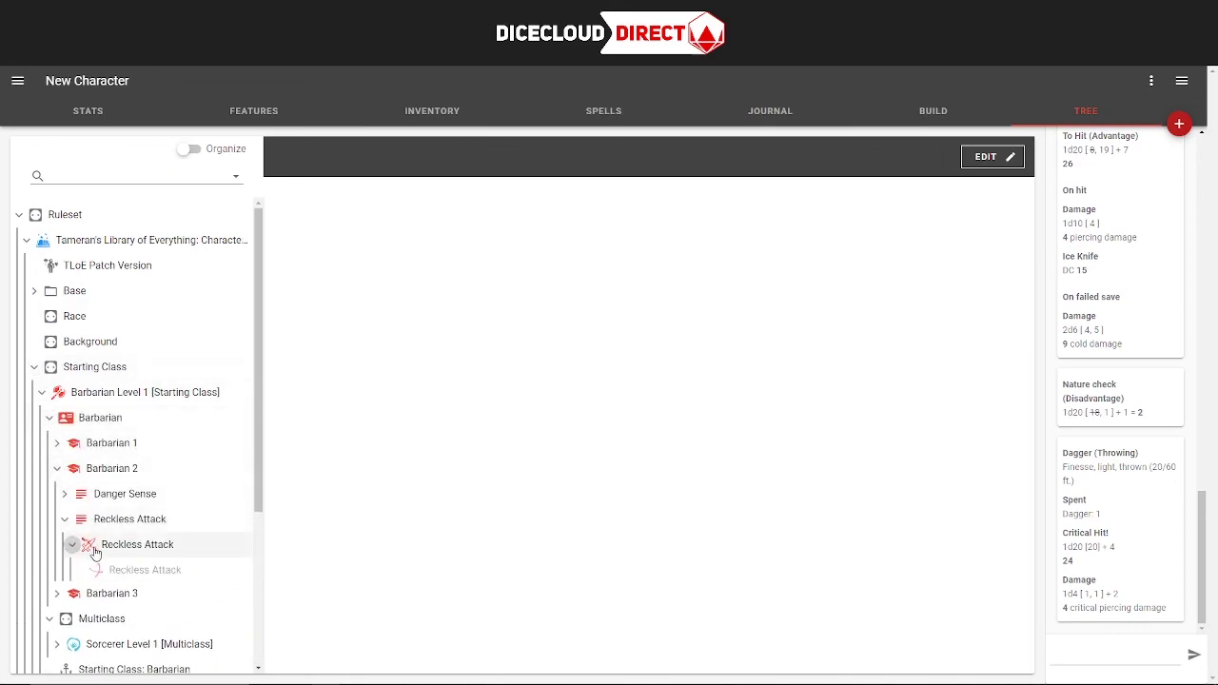
pyautogui.scroll(-2, 96, 426)
pyautogui.click(64, 303)
pyautogui.click(133, 329)
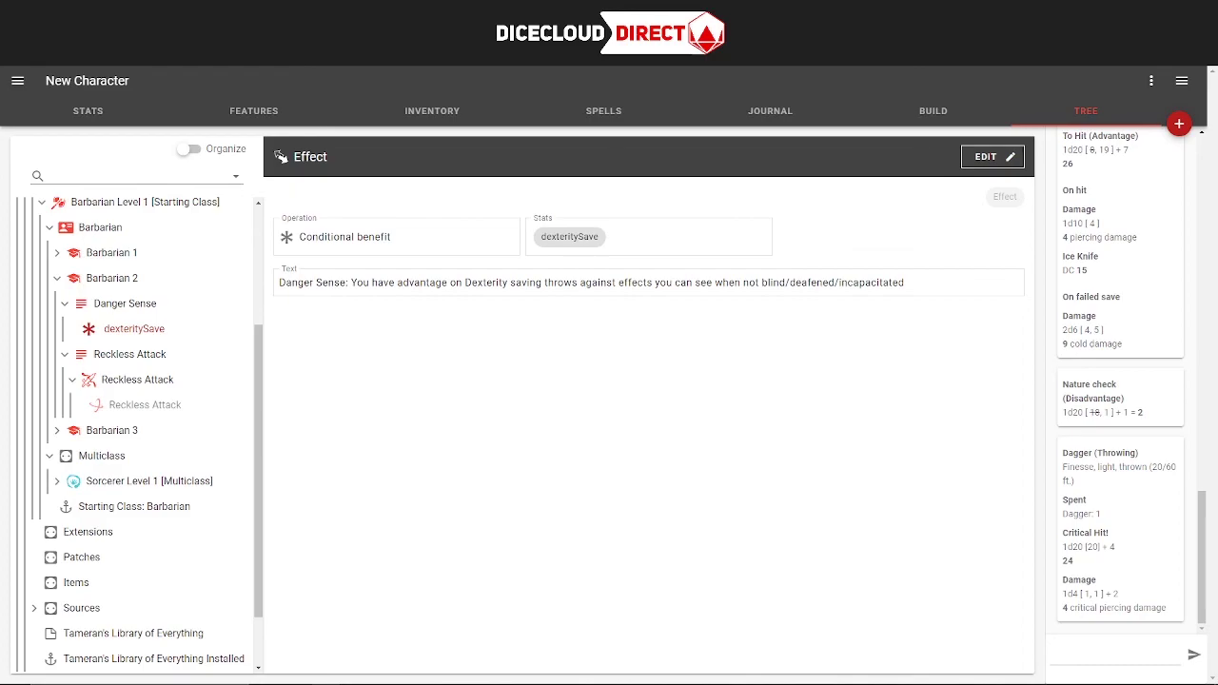
pyautogui.click(143, 114)
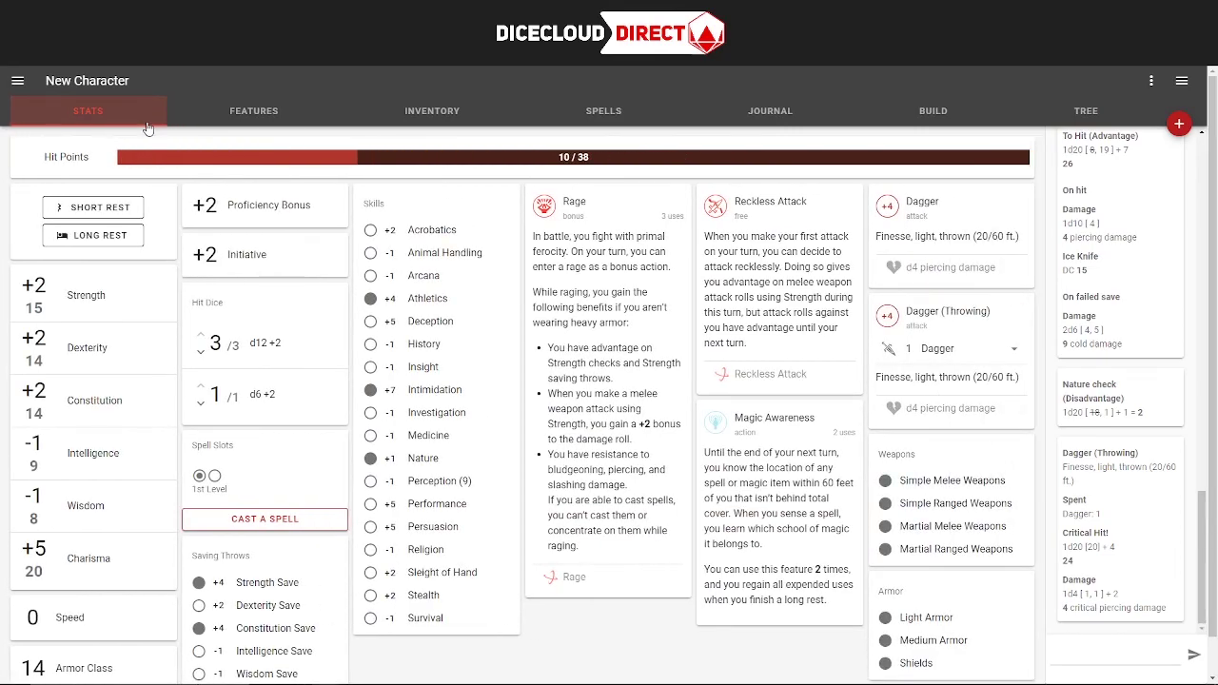